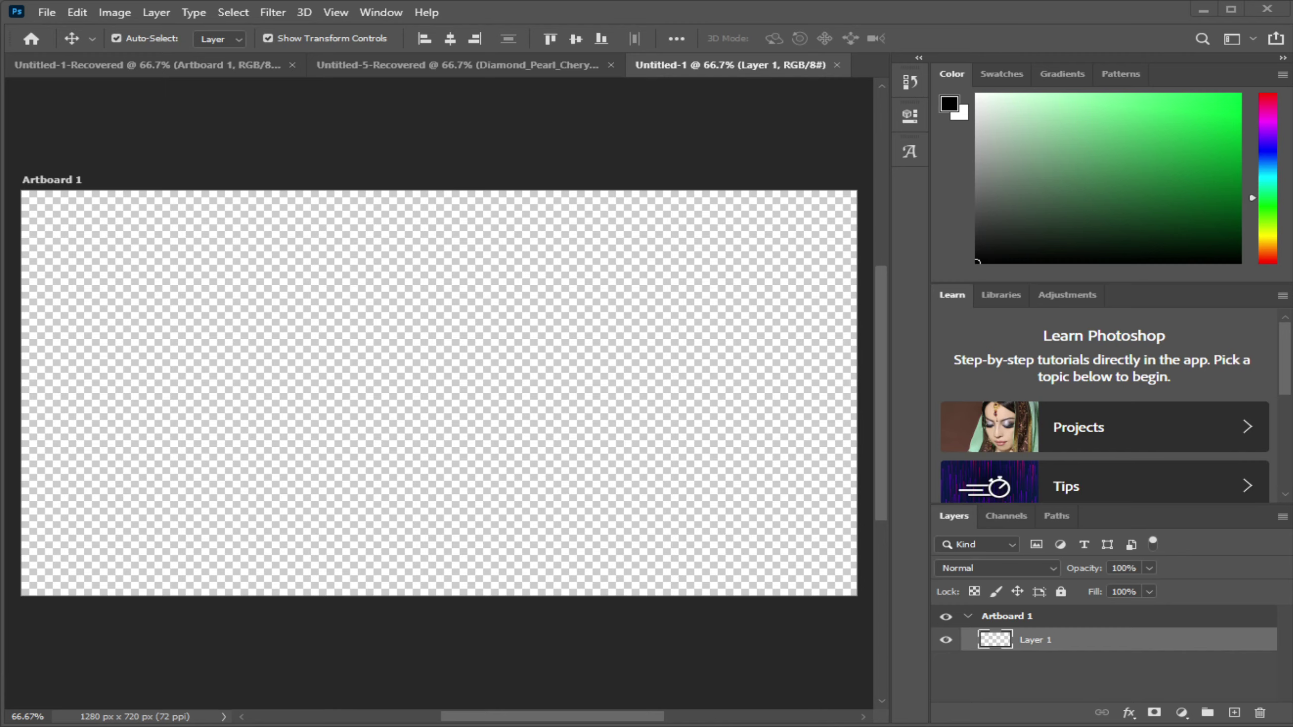
{"action": "left_click", "coordinate": [1007, 616]}
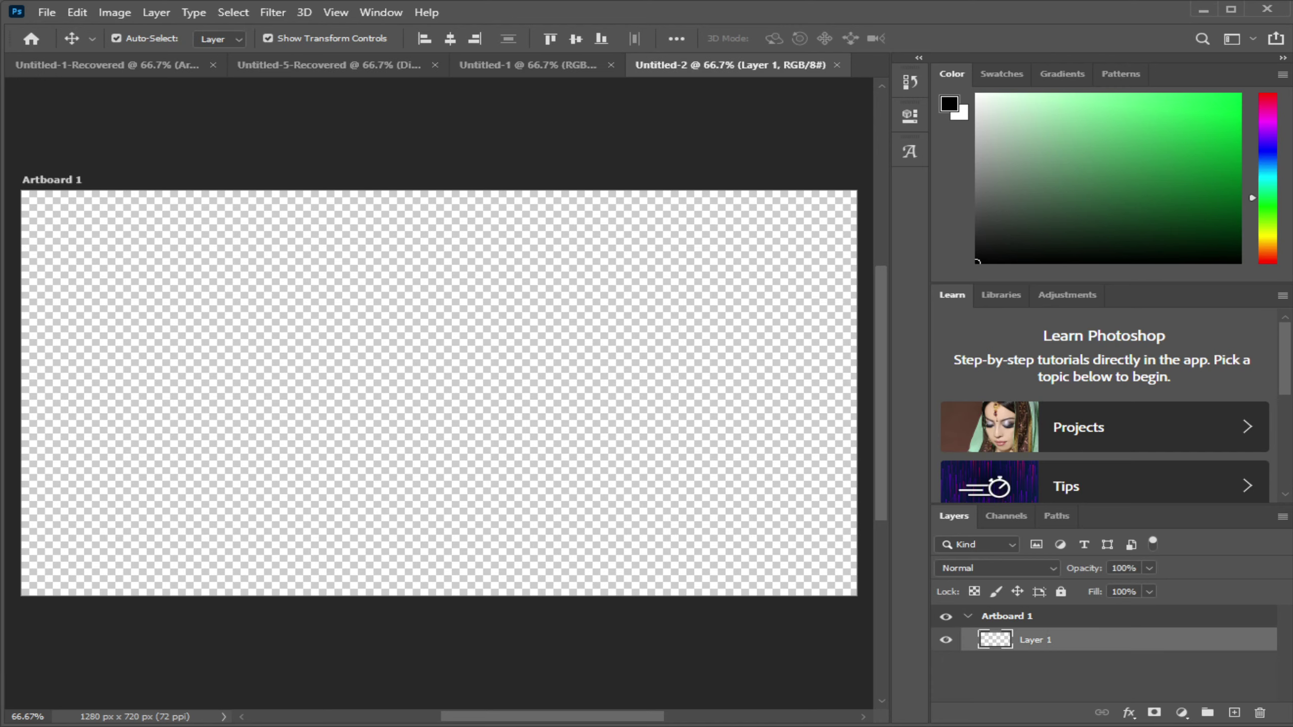
{"action": "left_click", "coordinate": [527, 65]}
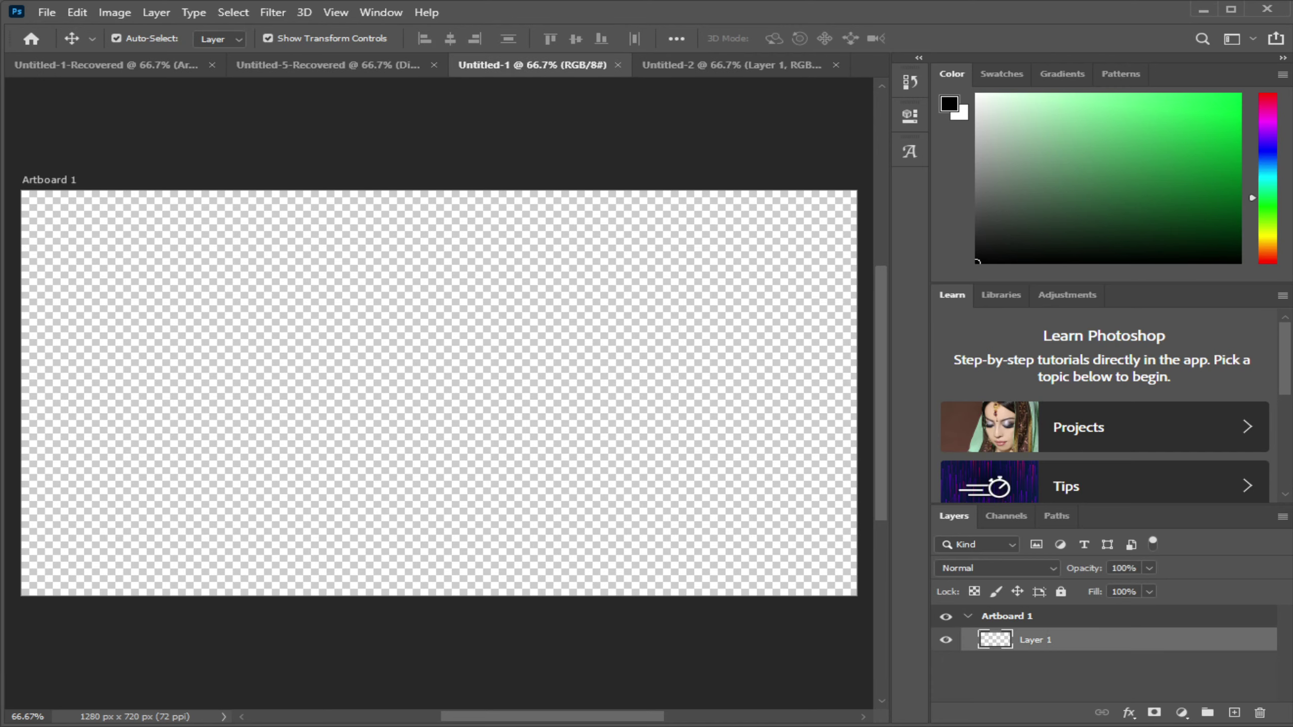
{"action": "left_click", "coordinate": [730, 65]}
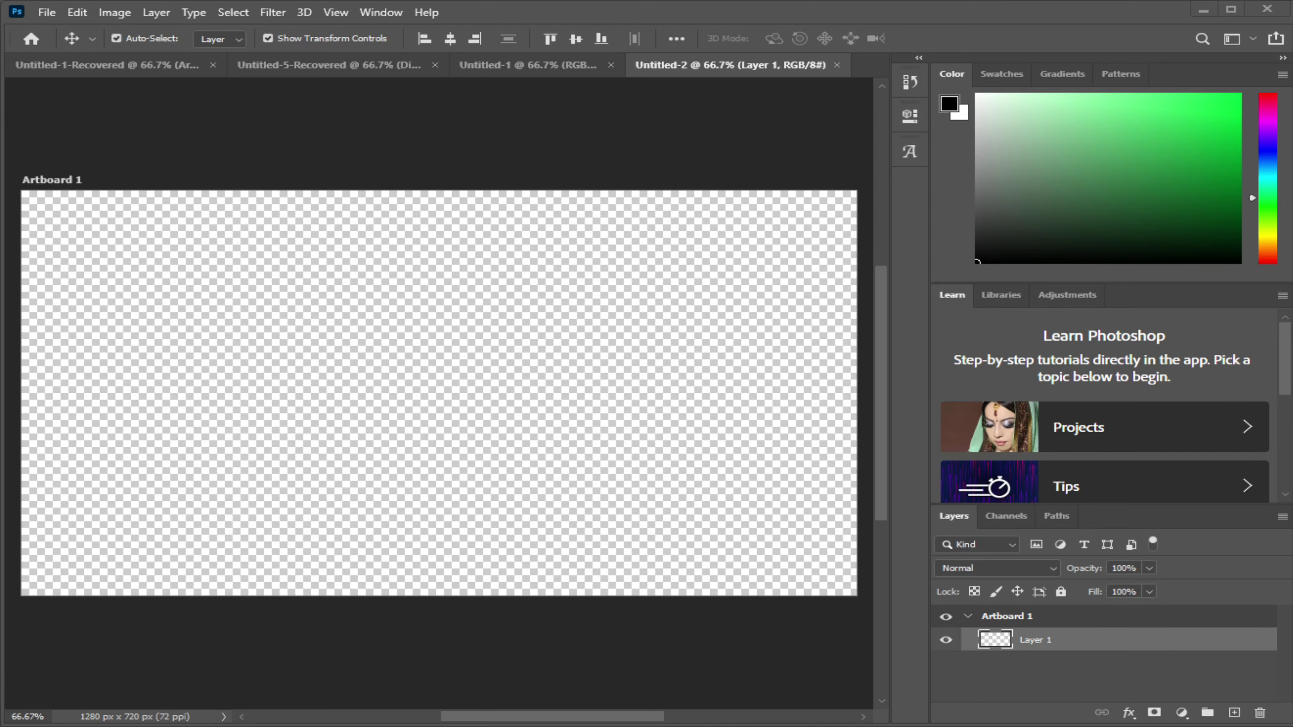
{"action": "key", "text": "alt+Tab"}
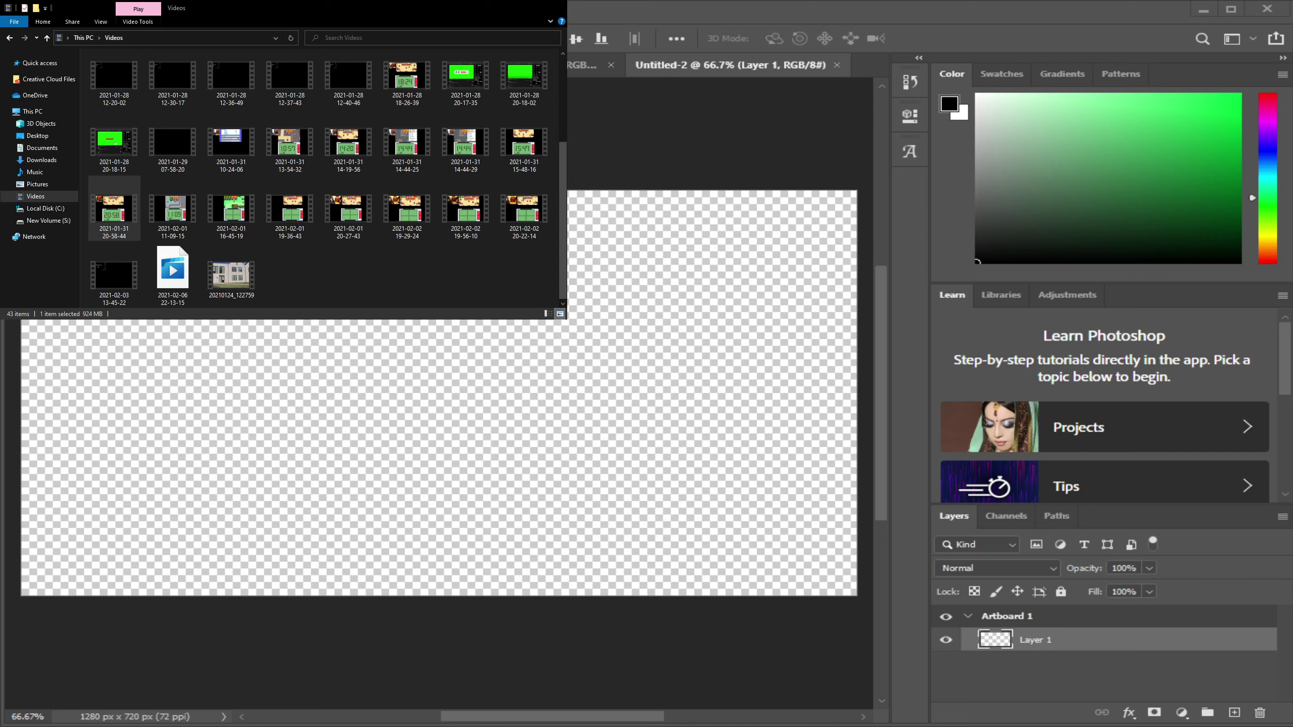
{"action": "key", "text": "alt+Tab"}
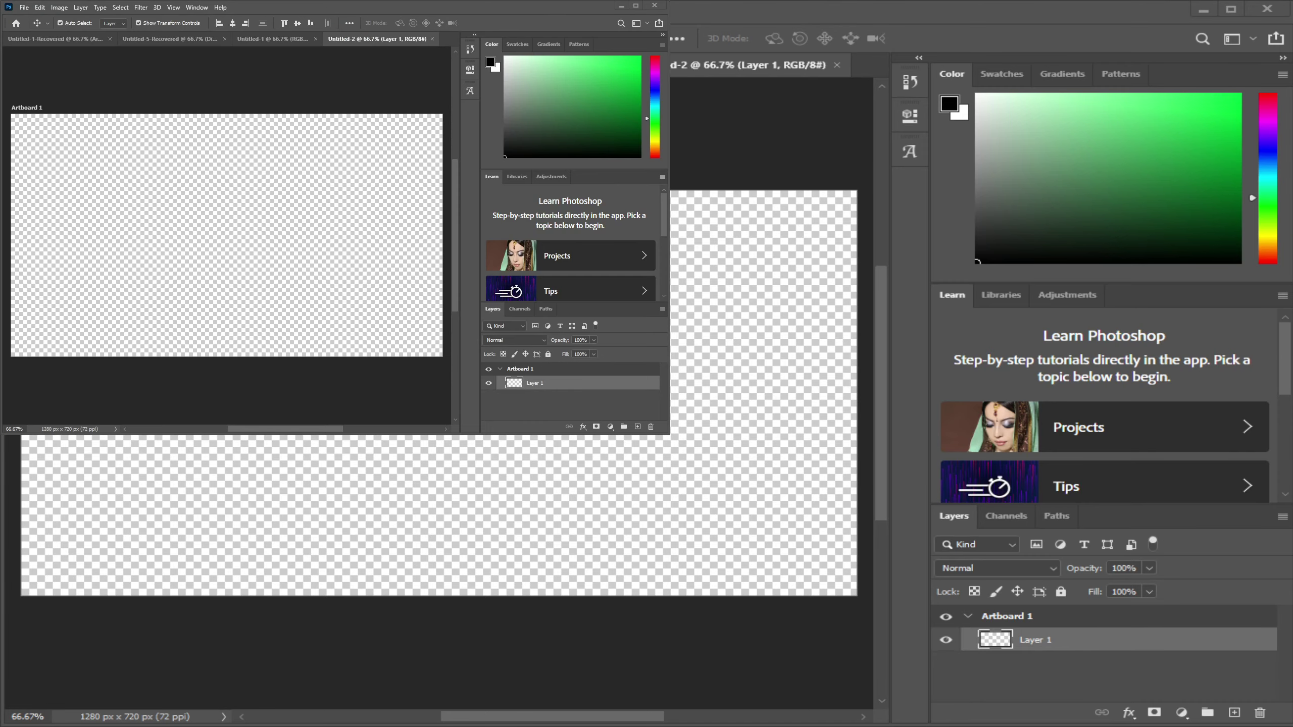
{"action": "key", "text": "alt+Tab"}
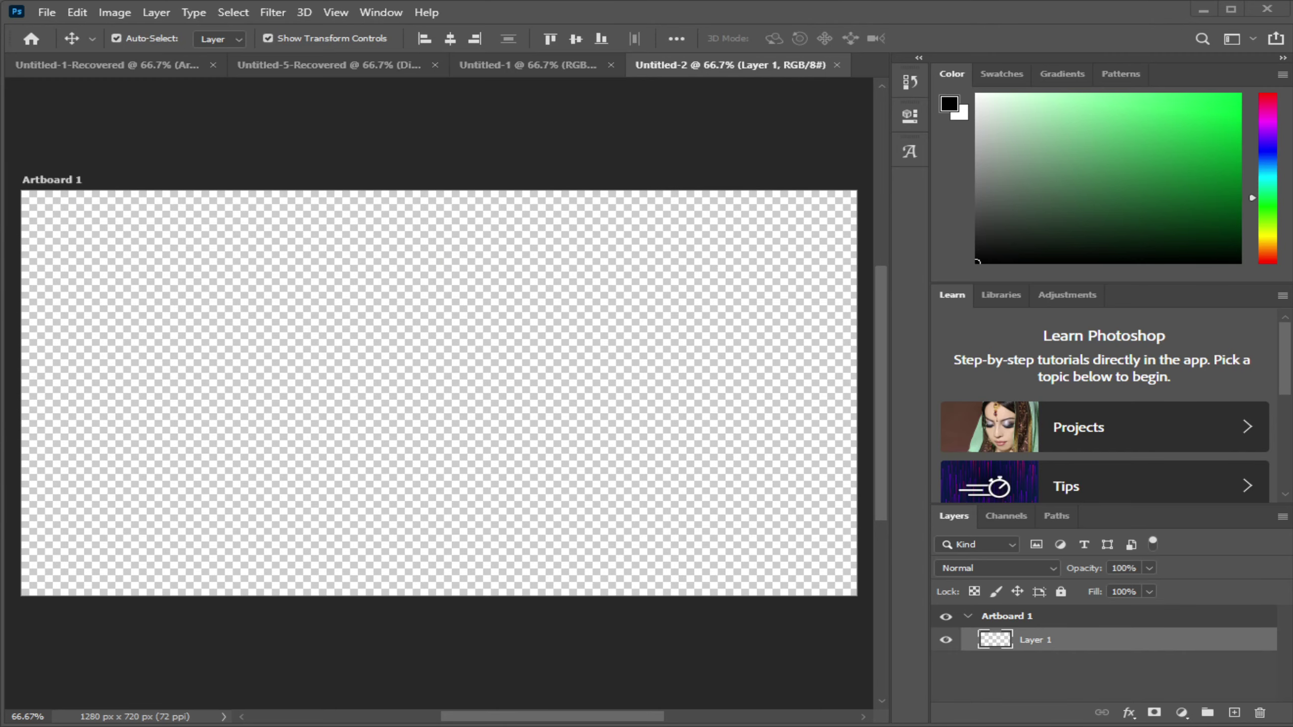
Switch to the file browser and place the Capture image from the Pictures folder onto the empty artboard in Untitled-2
{"action": "key", "text": "alt+Tab"}
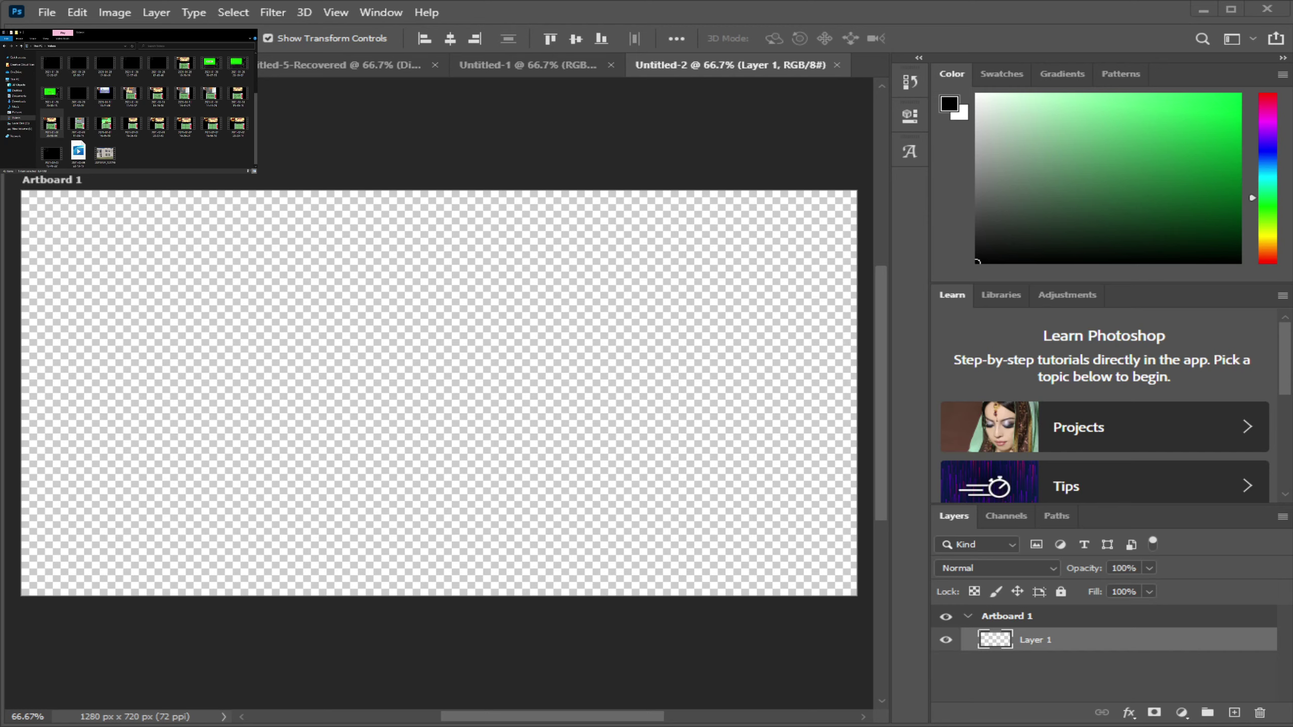
{"action": "scroll", "coordinate": [143, 102], "scroll_direction": "up", "scroll_amount": 1}
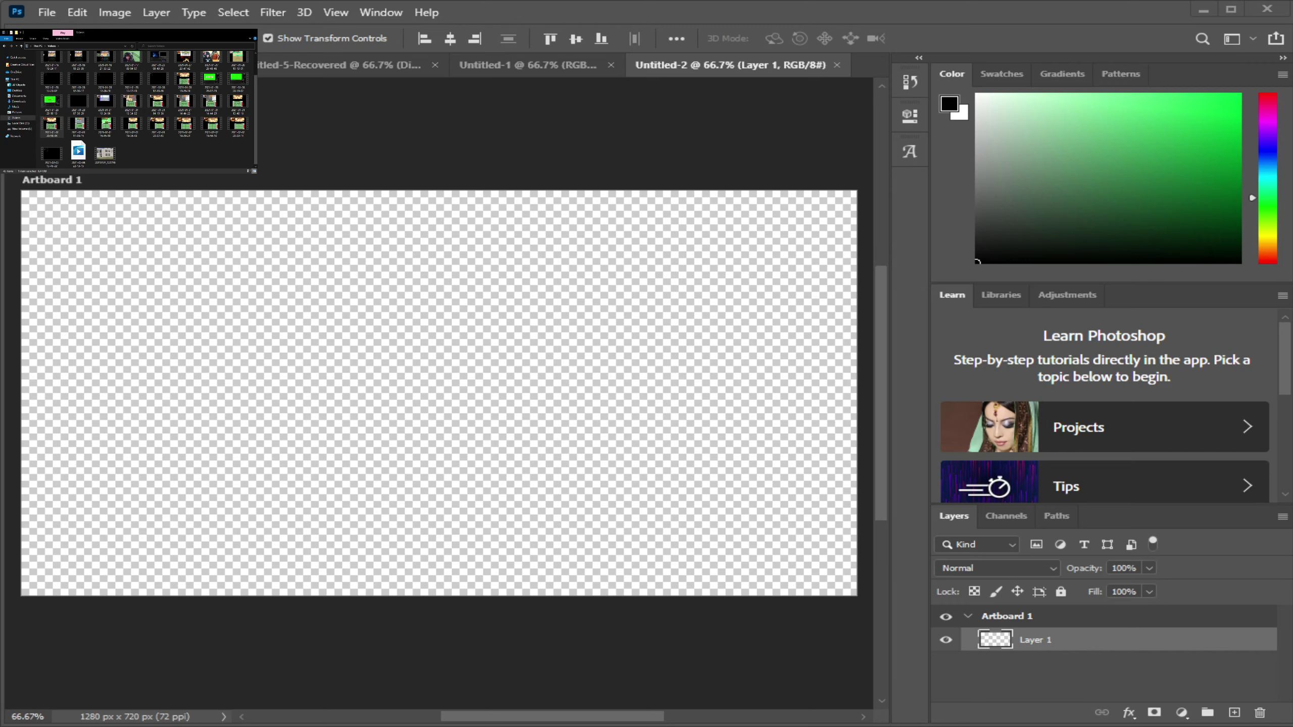
{"action": "left_click", "coordinate": [131, 150]}
{"action": "left_click", "coordinate": [28, 114]}
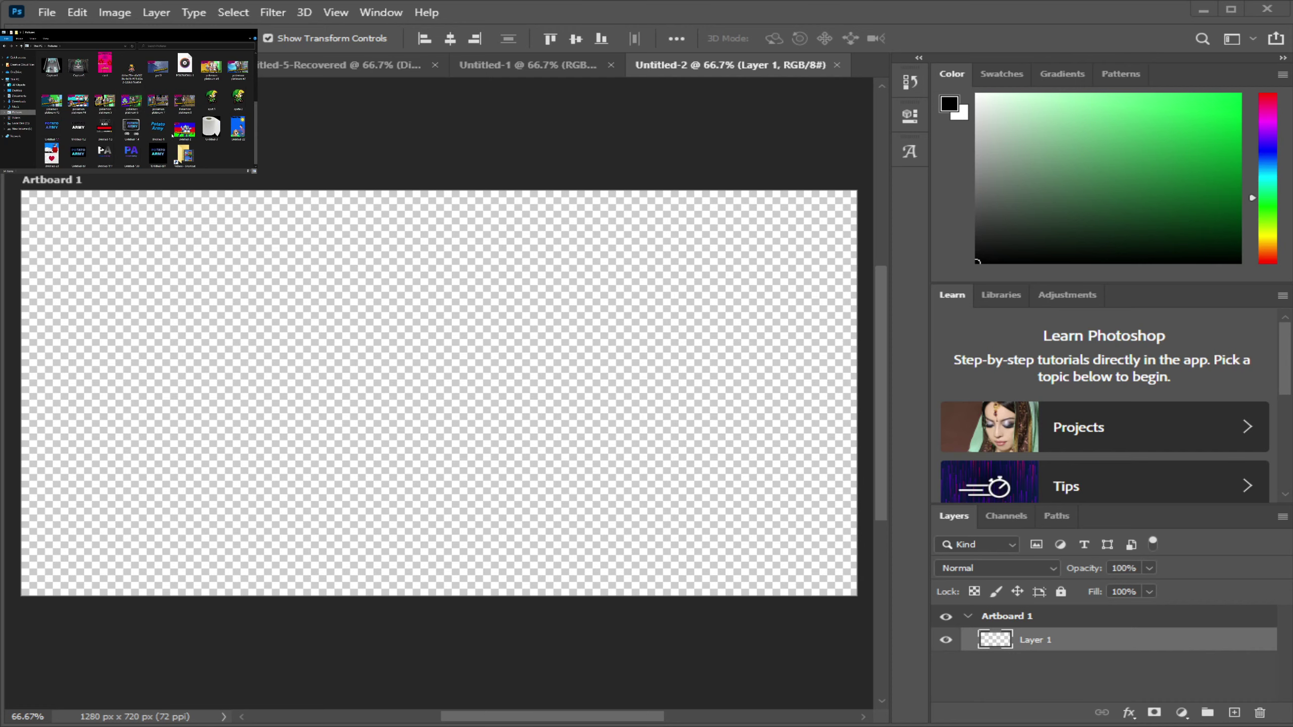
{"action": "scroll", "coordinate": [173, 133], "scroll_direction": "up", "scroll_amount": 3}
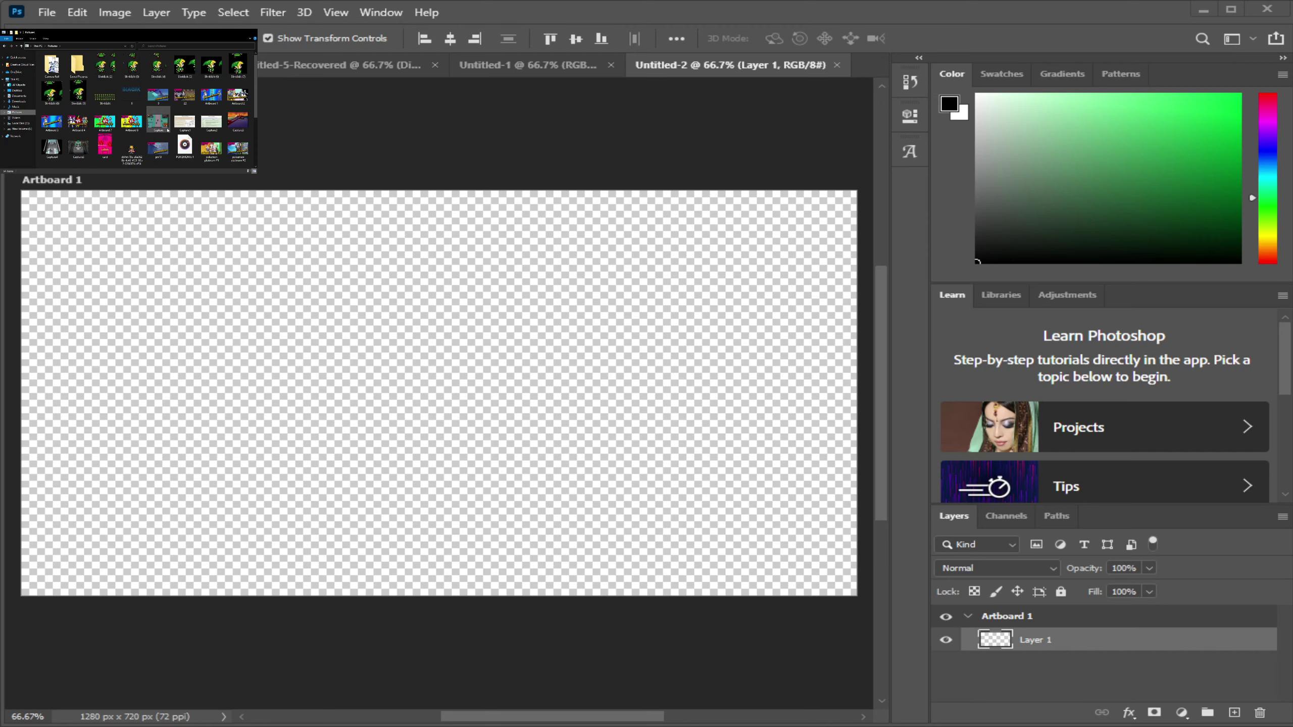
{"action": "left_click", "coordinate": [157, 121]}
{"action": "left_click_drag", "start_coordinate": [157, 121], "coordinate": [439, 393]}
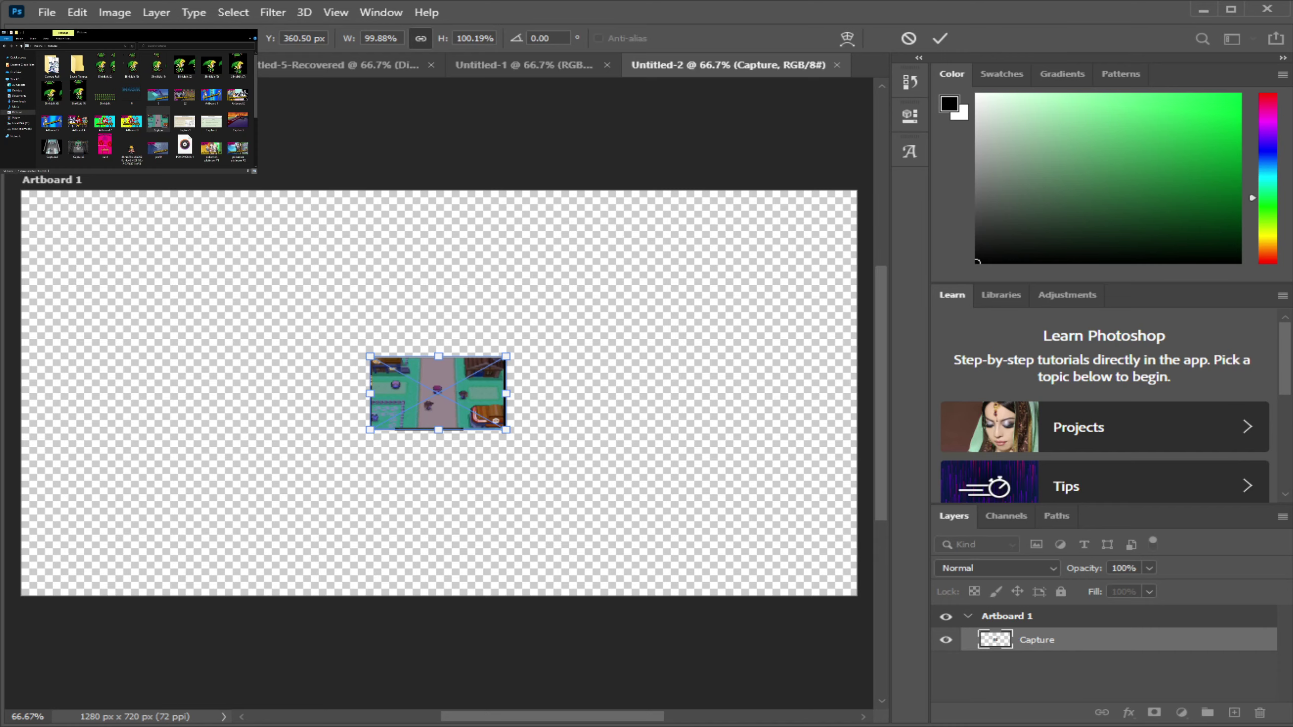
Scale the placed image to about 376.58% width and 597.36% height so it covers the right part of the artboard
{"action": "left_click_drag", "start_coordinate": [505, 429], "coordinate": [830, 627]}
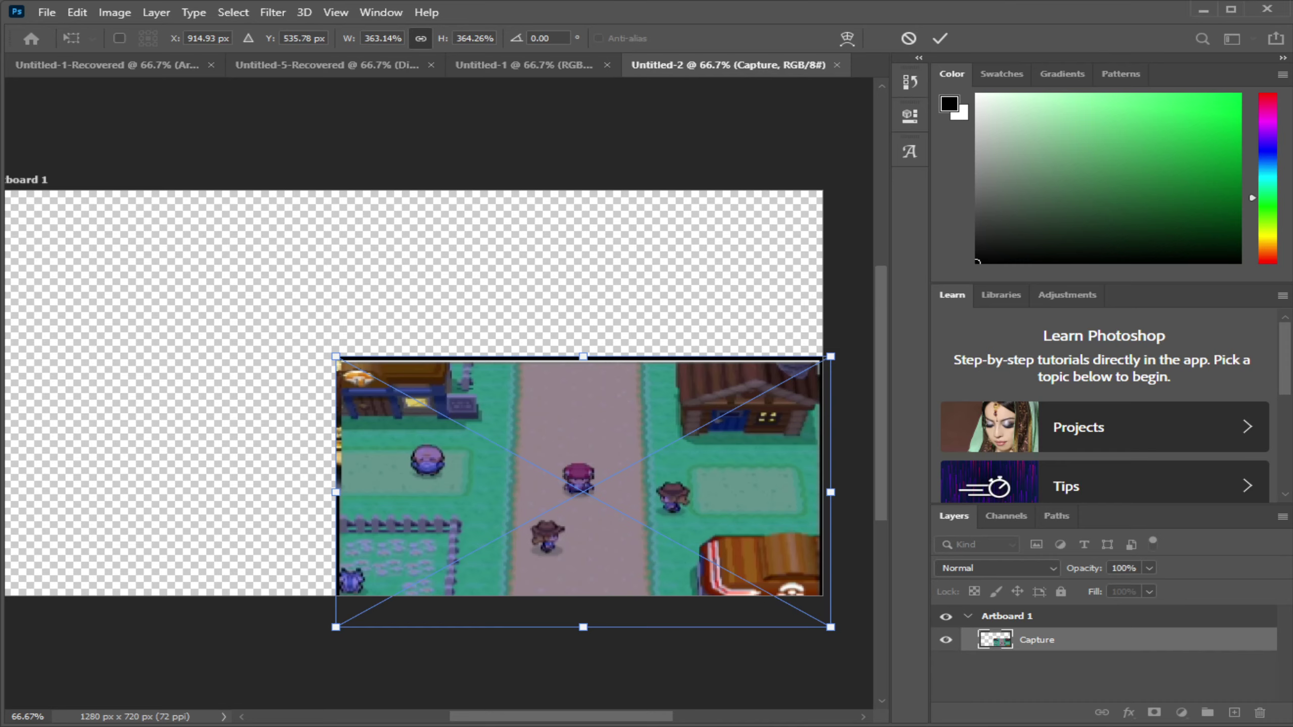
{"action": "left_click_drag", "start_coordinate": [583, 357], "coordinate": [584, 183]}
{"action": "left_click", "coordinate": [420, 38]}
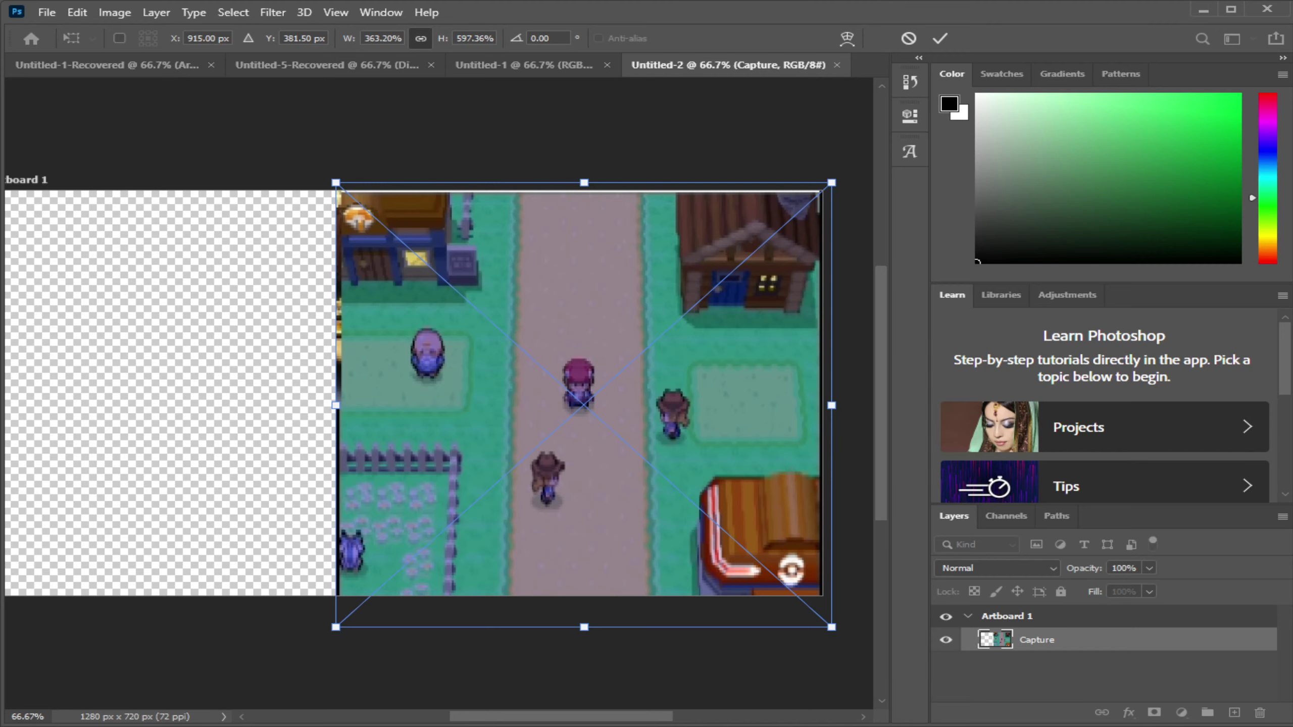
{"action": "left_click_drag", "start_coordinate": [335, 405], "coordinate": [319, 405]}
{"action": "scroll", "coordinate": [439, 392], "scroll_direction": "left", "scroll_amount": 3}
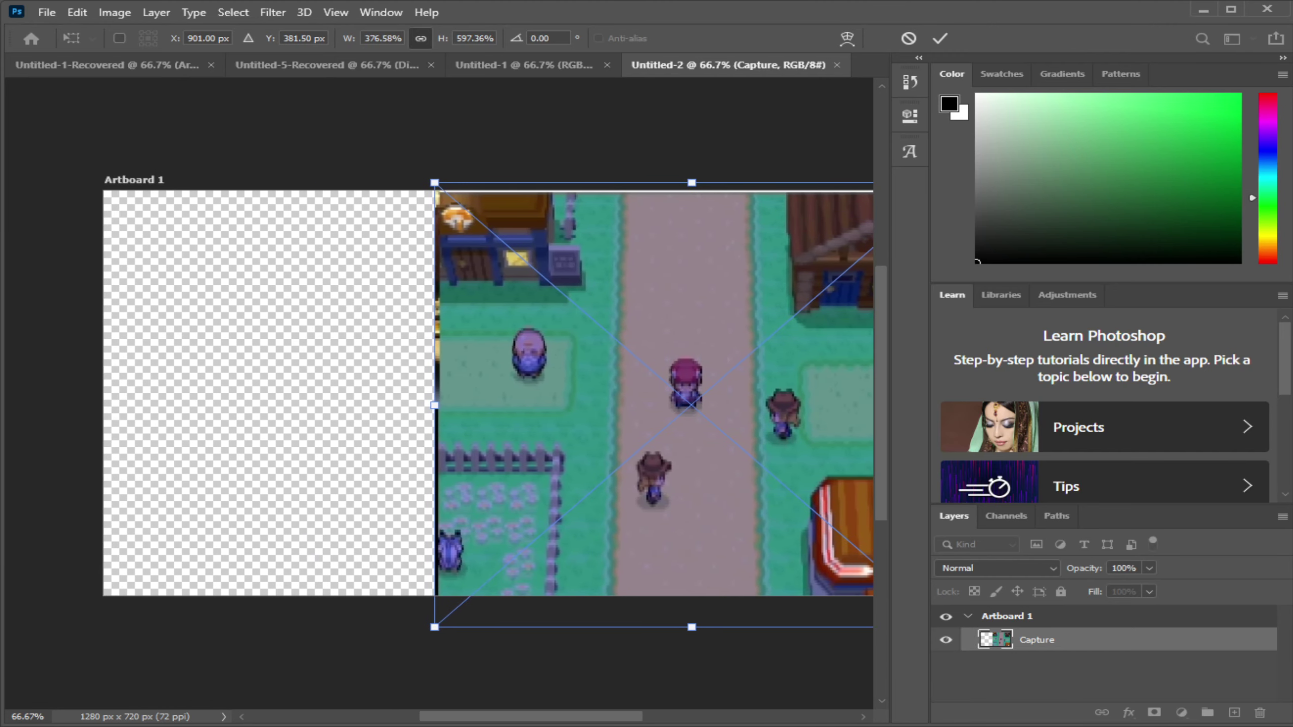
{"action": "scroll", "coordinate": [438, 393], "scroll_direction": "right", "scroll_amount": 2}
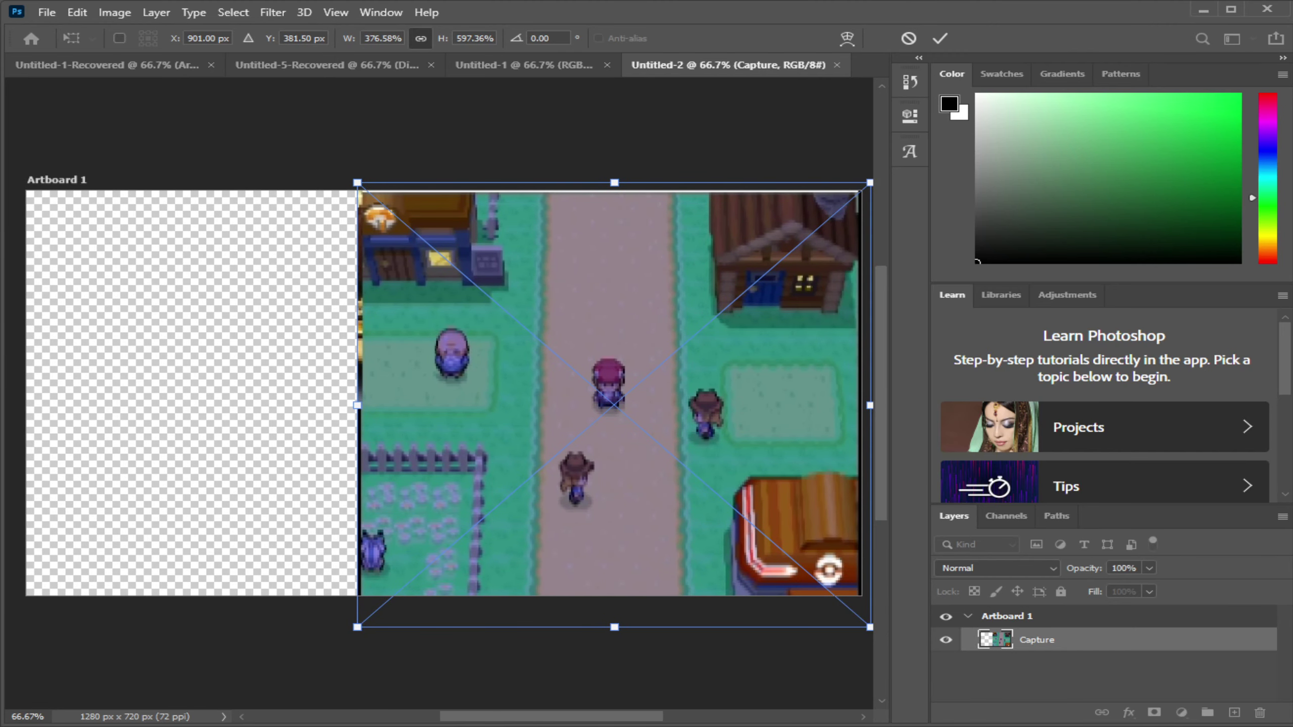
{"action": "key", "text": "Return"}
Rasterize the Capture layer and erase the dark strip along the image's left edge with a 66 px Eraser
{"action": "left_click", "coordinate": [1007, 616]}
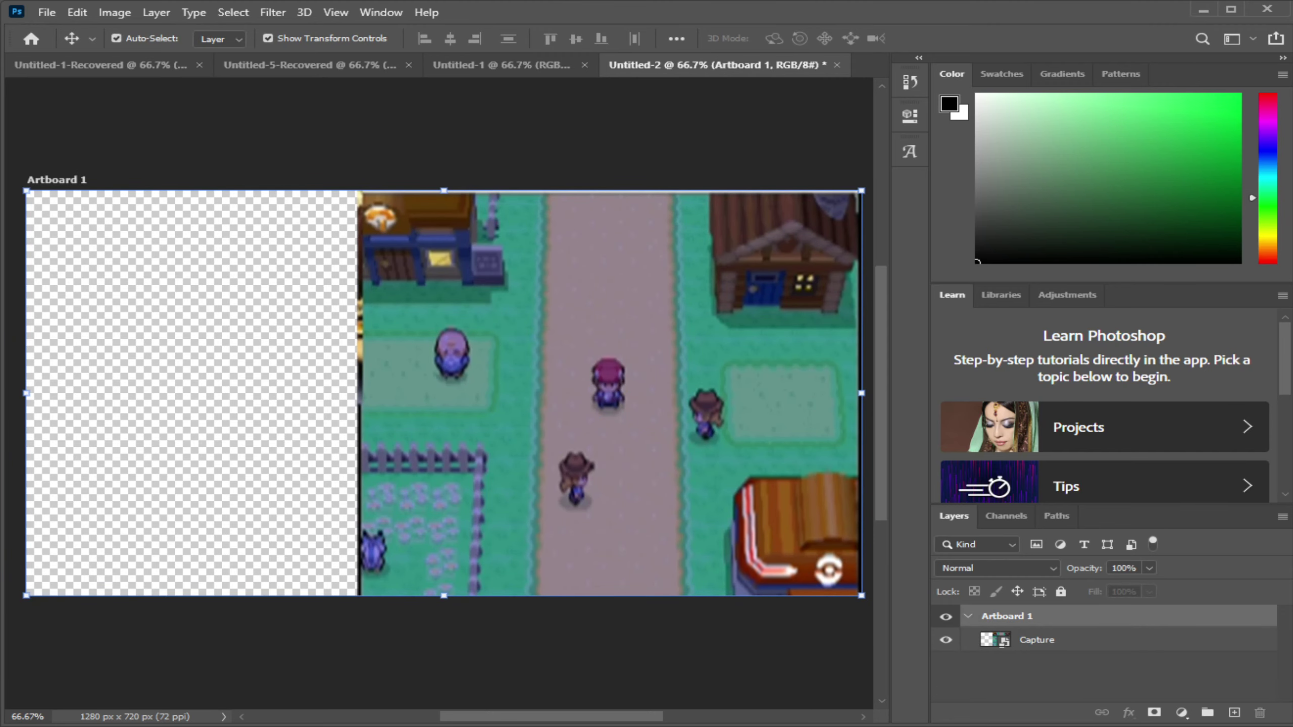
{"action": "mouse_move", "coordinate": [23, 175]}
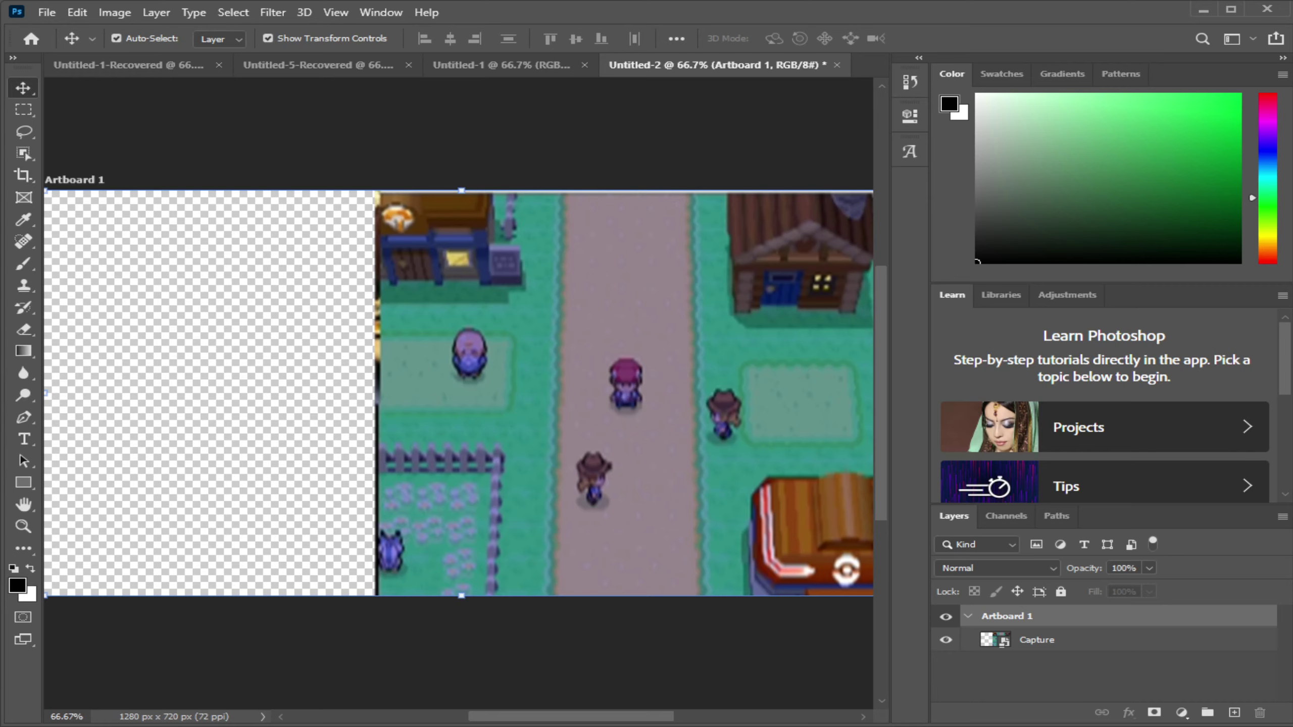
{"action": "key", "text": "e"}
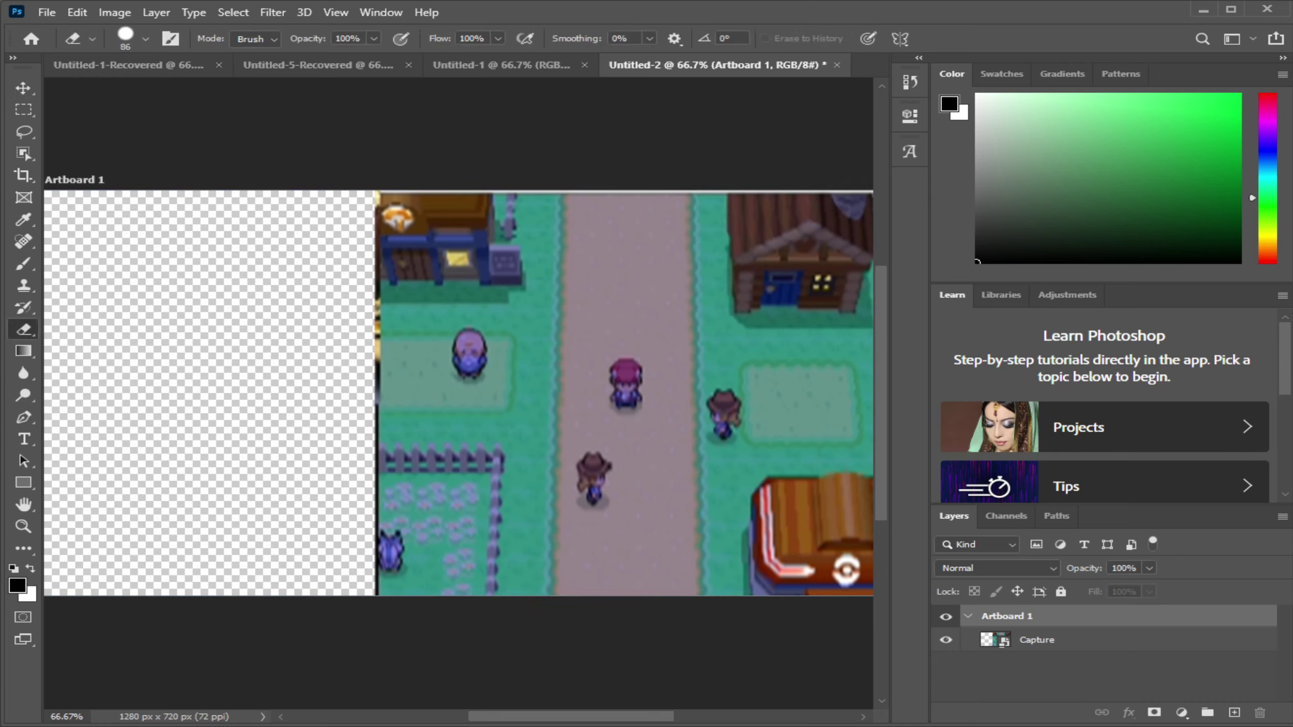
{"action": "left_click", "coordinate": [1036, 640]}
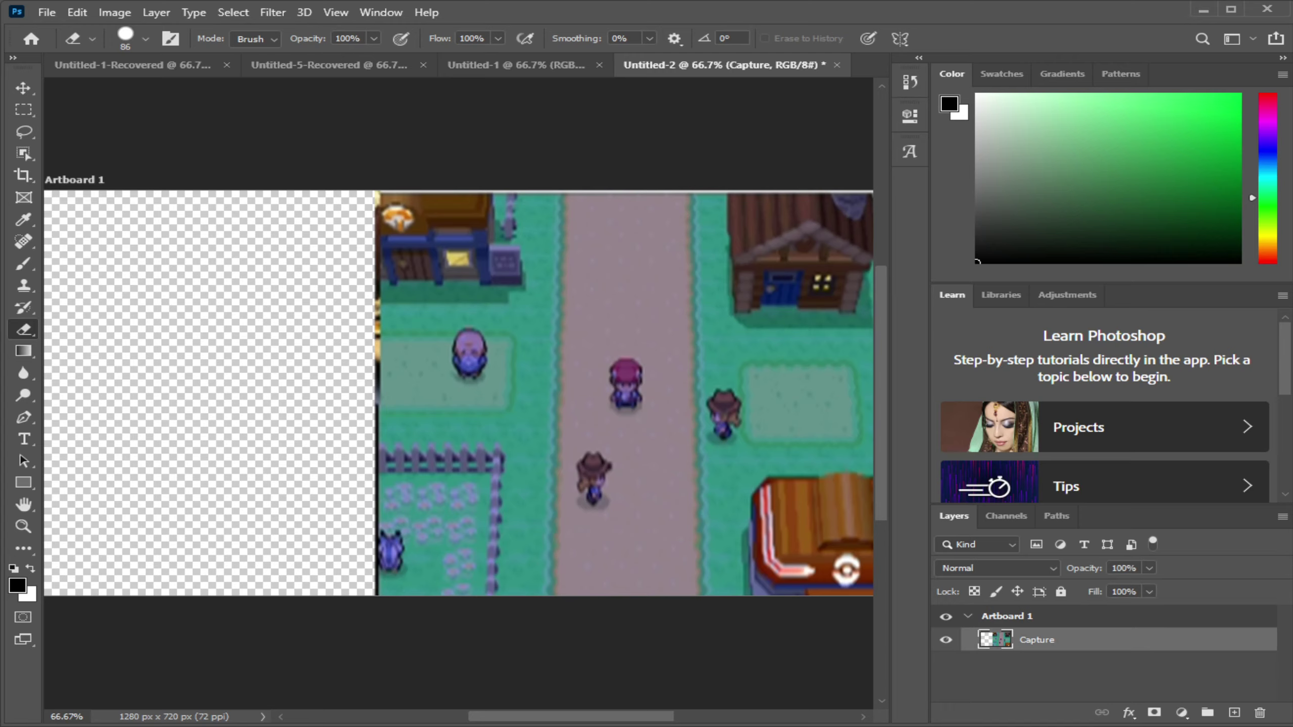
{"action": "mouse_move", "coordinate": [358, 186]}
{"action": "left_mouse_down"}
{"action": "mouse_move", "coordinate": [378, 208]}
{"action": "mouse_move", "coordinate": [379, 595]}
{"action": "left_mouse_up"}
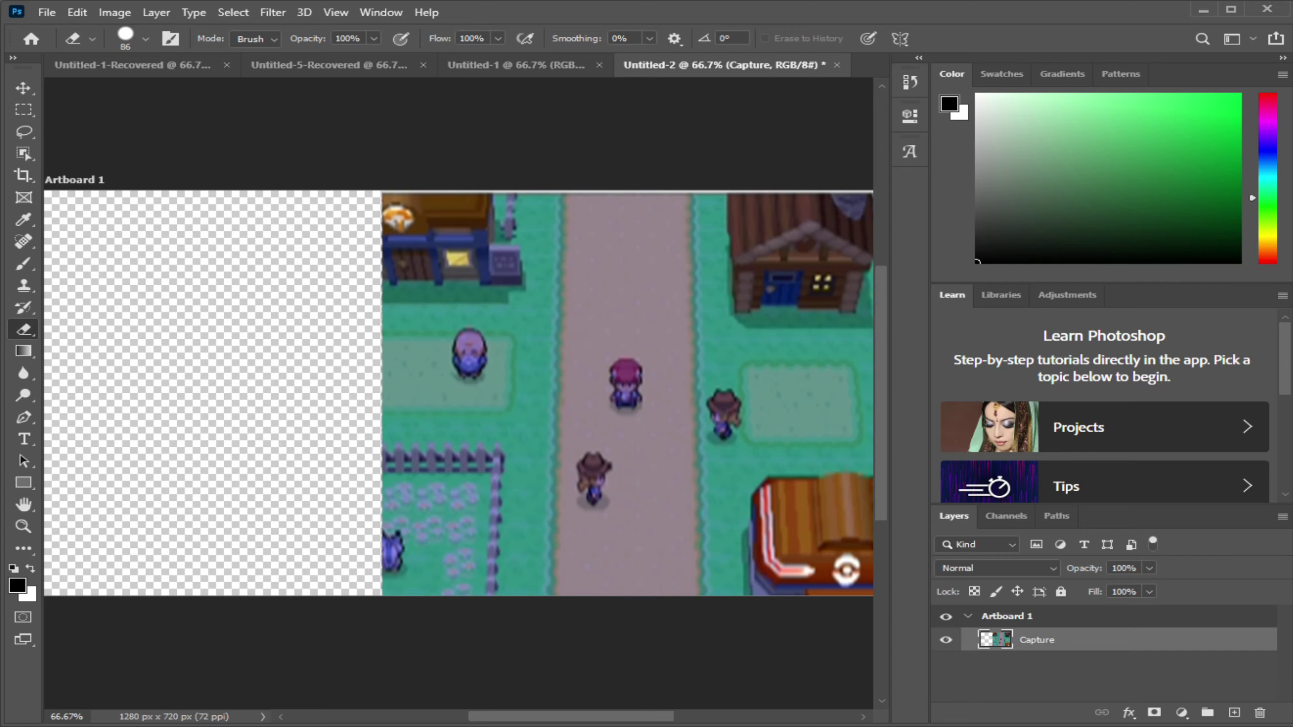
{"action": "left_click", "coordinate": [377, 184], "text": "shift"}
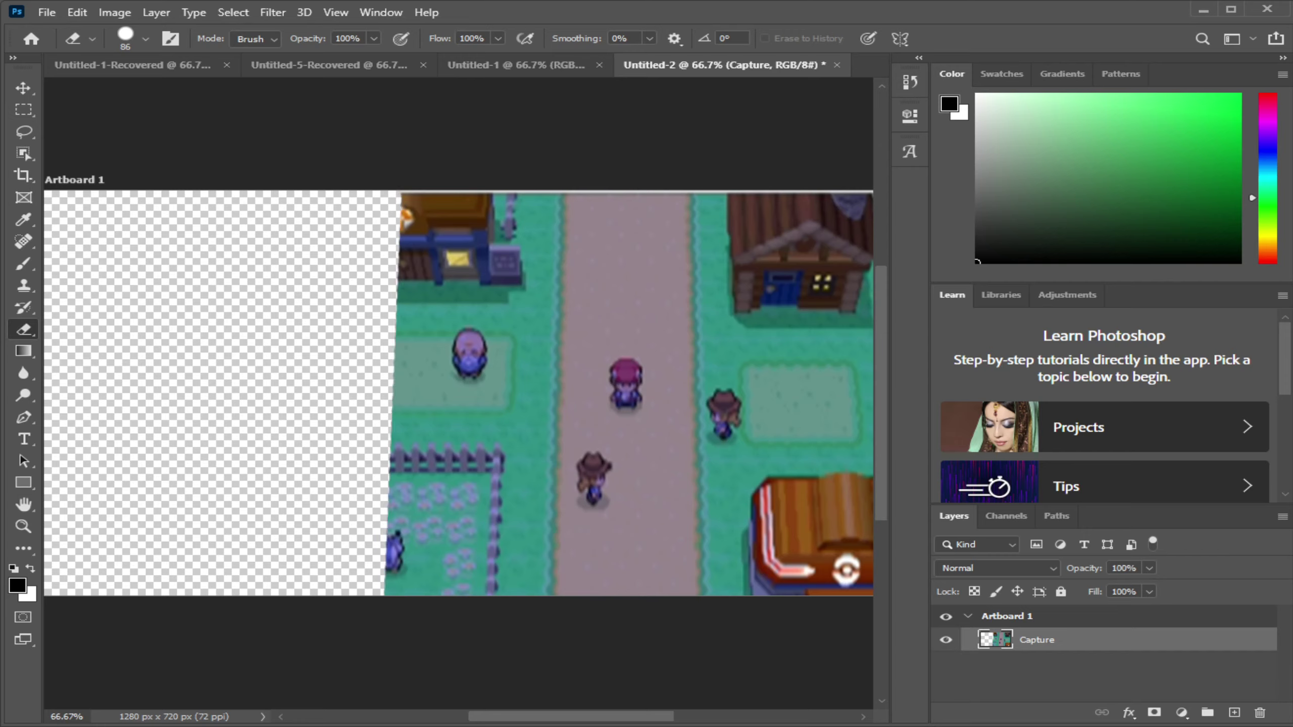
{"action": "key", "text": "ctrl+z"}
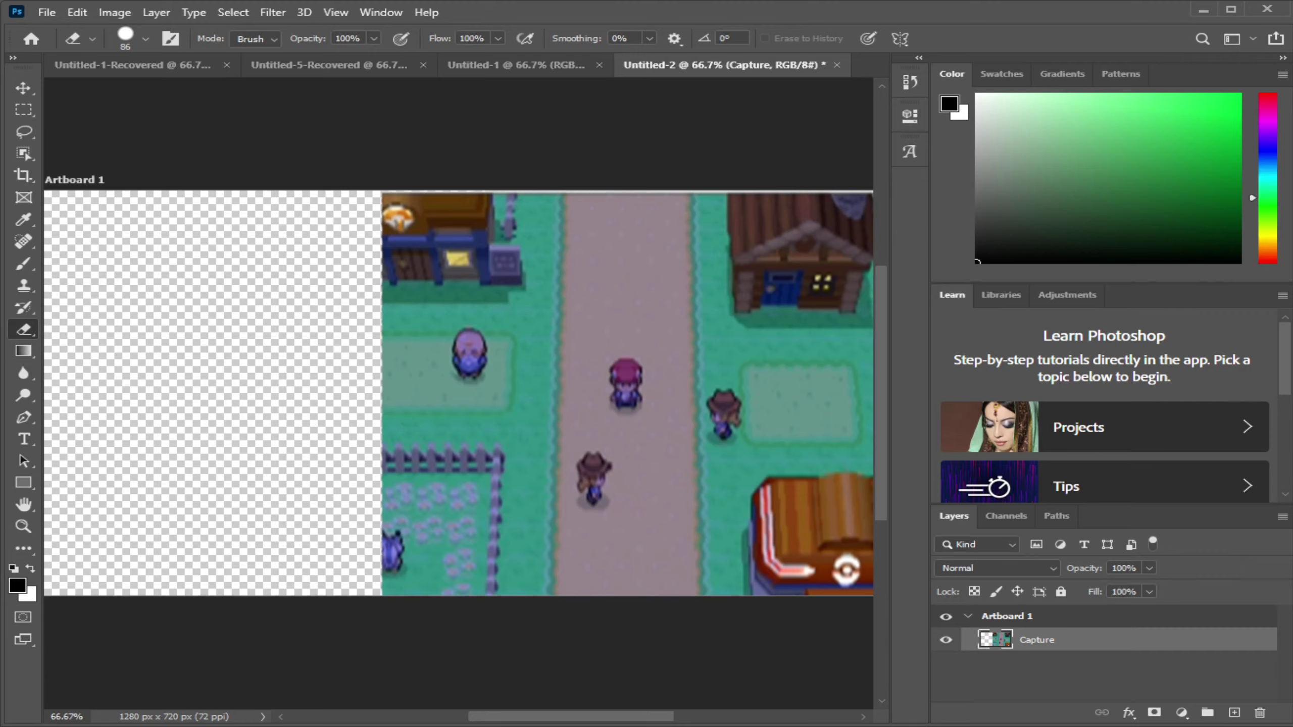
Stretch the Capture image slightly upward and to the left, to about 100.51% width and 102.31% height
{"action": "scroll", "coordinate": [458, 393], "scroll_direction": "right", "scroll_amount": 10}
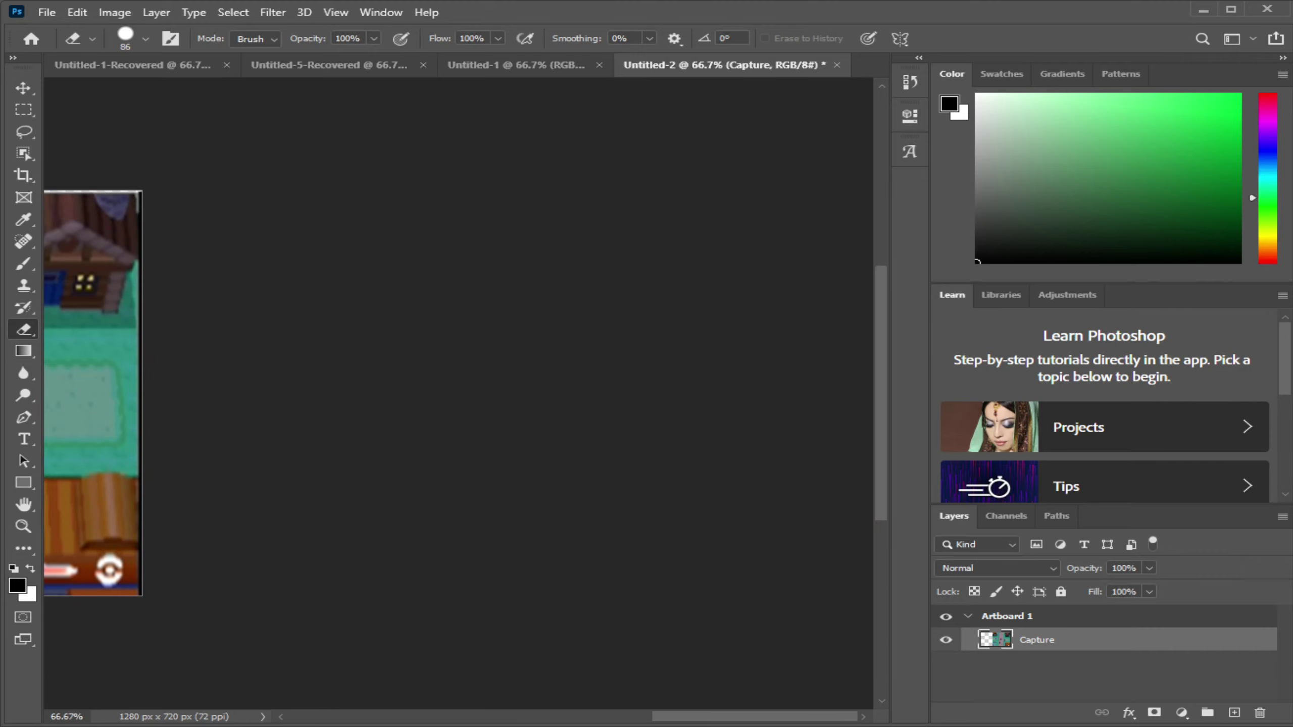
{"action": "scroll", "coordinate": [458, 392], "scroll_direction": "left", "scroll_amount": 10}
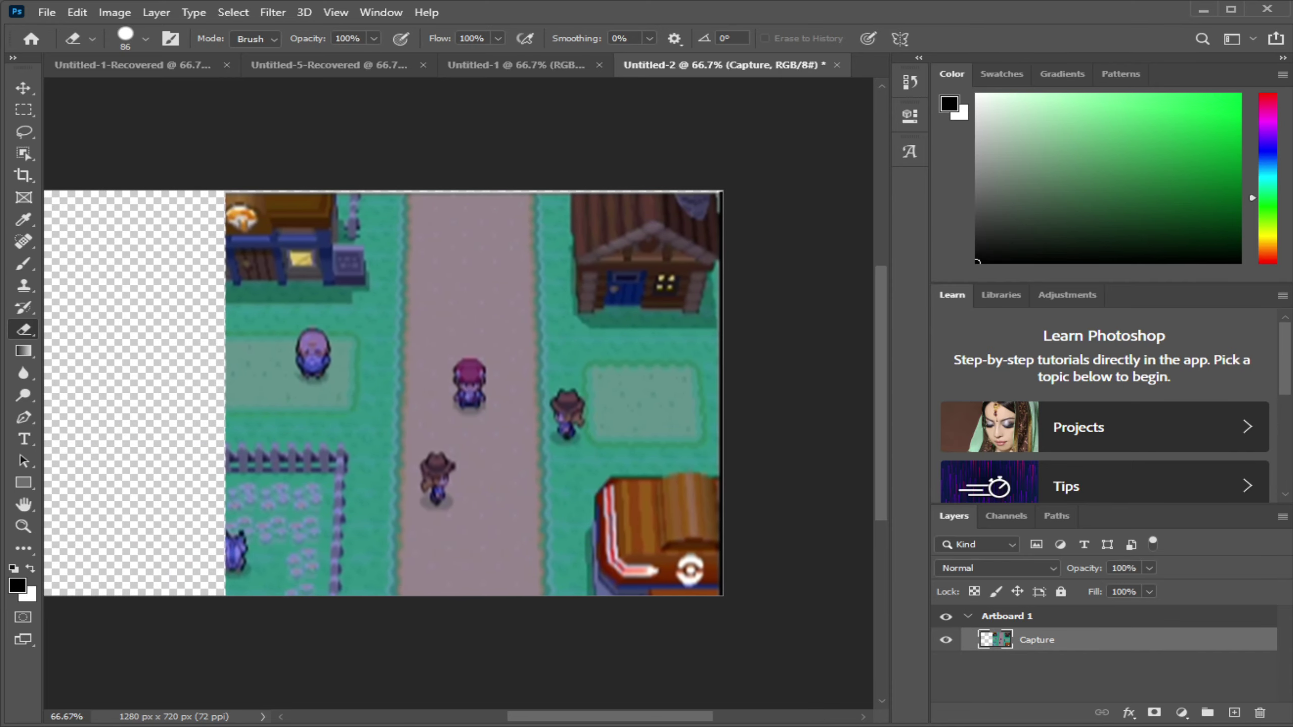
{"action": "key", "text": "v"}
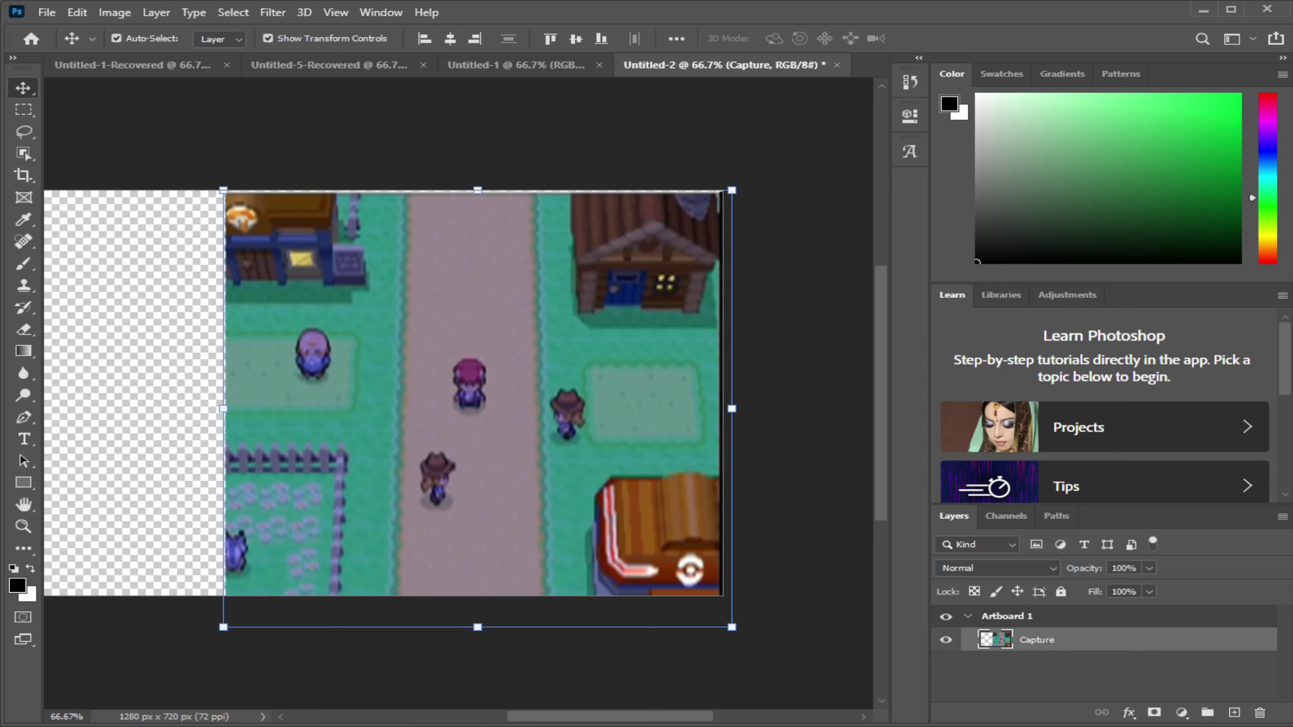
{"action": "left_click_drag", "start_coordinate": [477, 190], "coordinate": [477, 180]}
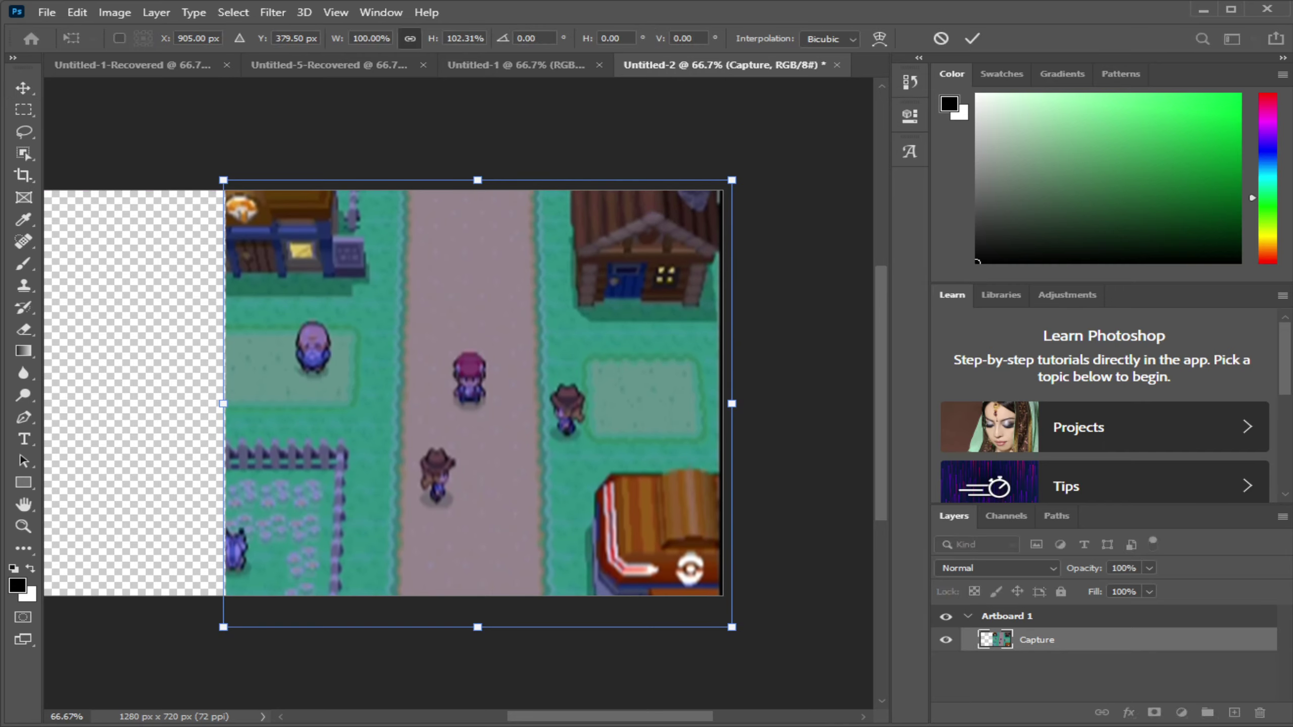
{"action": "left_click_drag", "start_coordinate": [223, 403], "coordinate": [220, 403]}
{"action": "scroll", "coordinate": [458, 403], "scroll_direction": "left", "scroll_amount": 6}
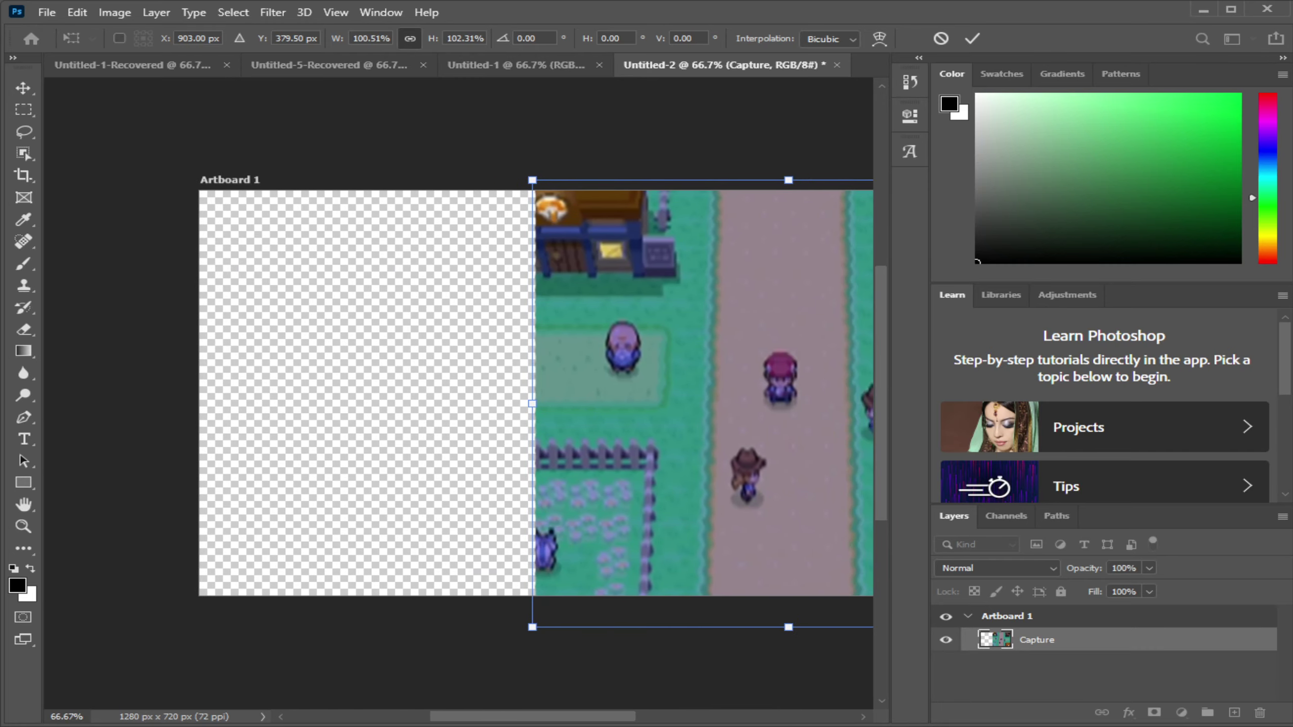
{"action": "key", "text": "Return"}
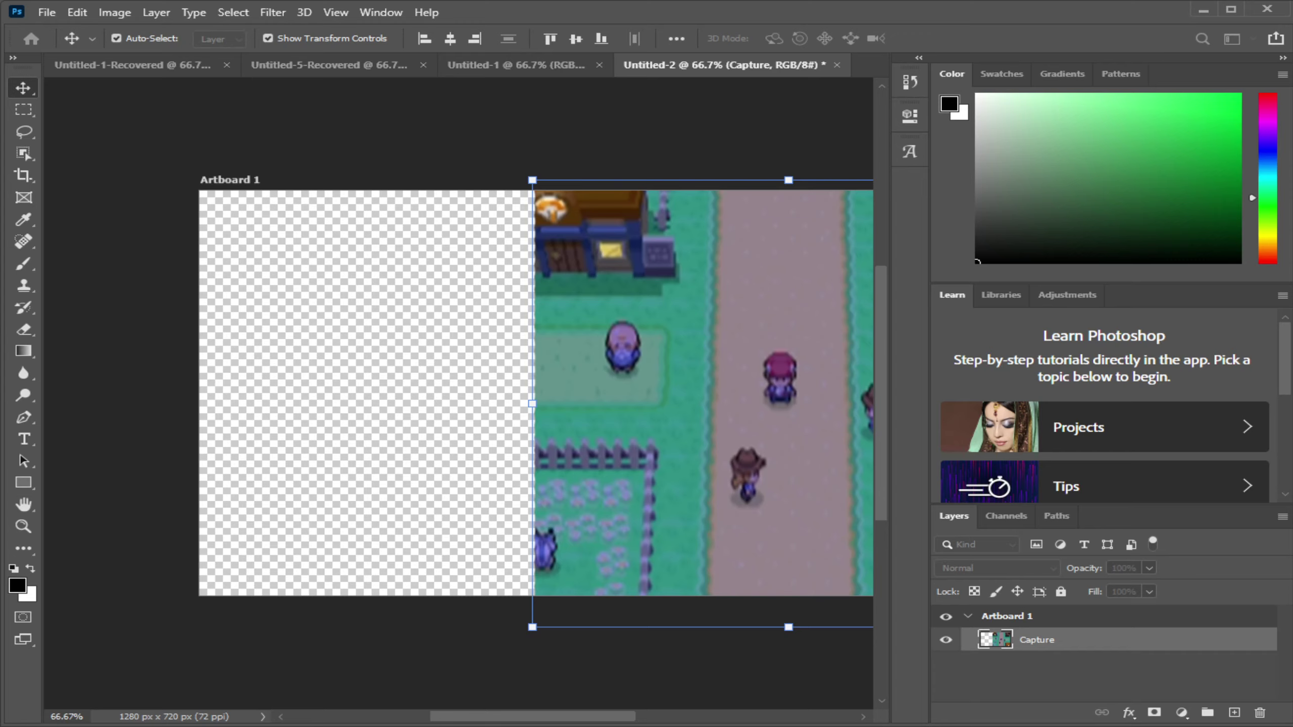
Add a new layer and move it out of Artboard 1 to the bottom of the layer stack
{"action": "key", "text": "Return"}
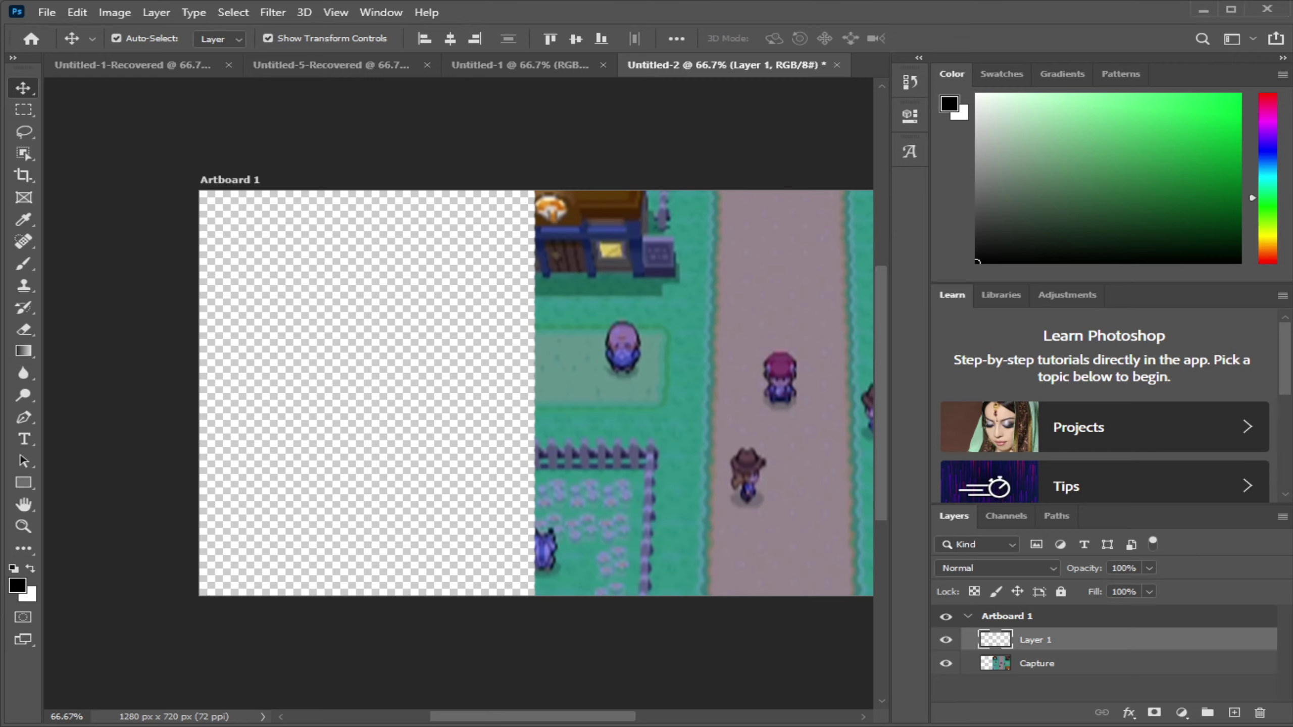
{"action": "left_click", "coordinate": [1007, 616]}
{"action": "left_click_drag", "start_coordinate": [1035, 640], "coordinate": [1035, 676]}
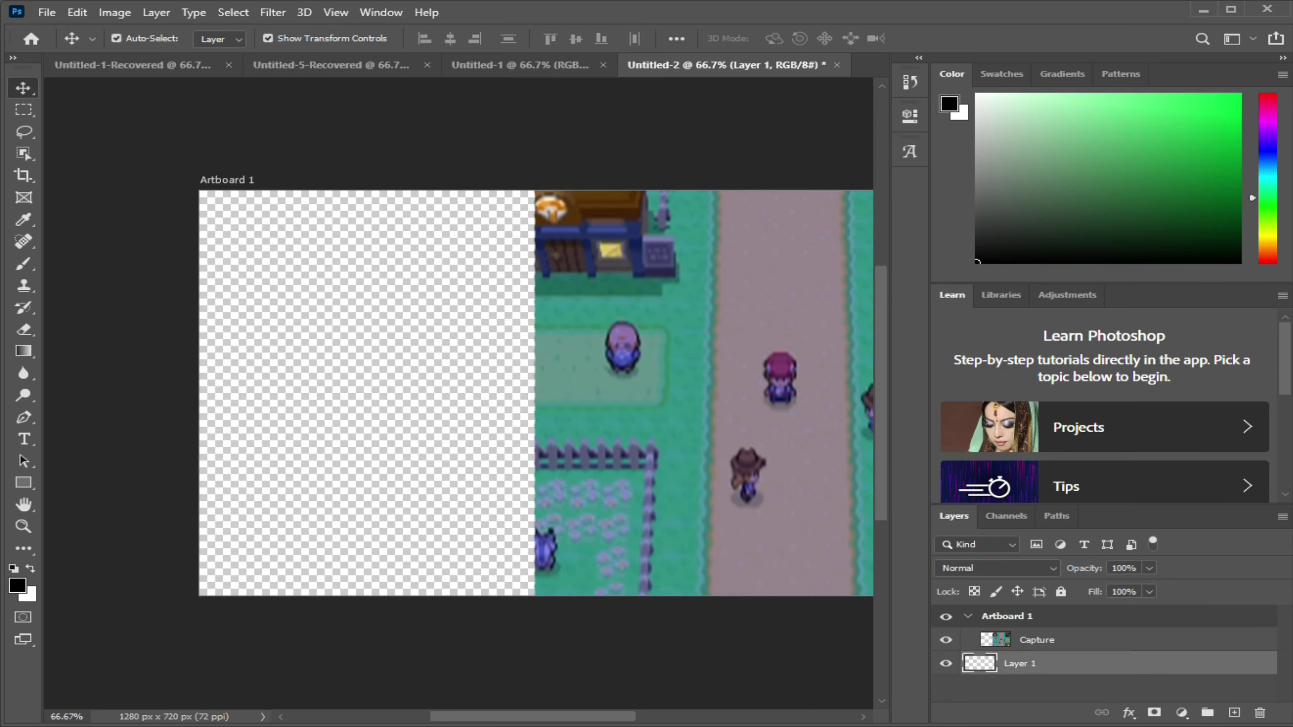
{"action": "left_click", "coordinate": [1036, 640]}
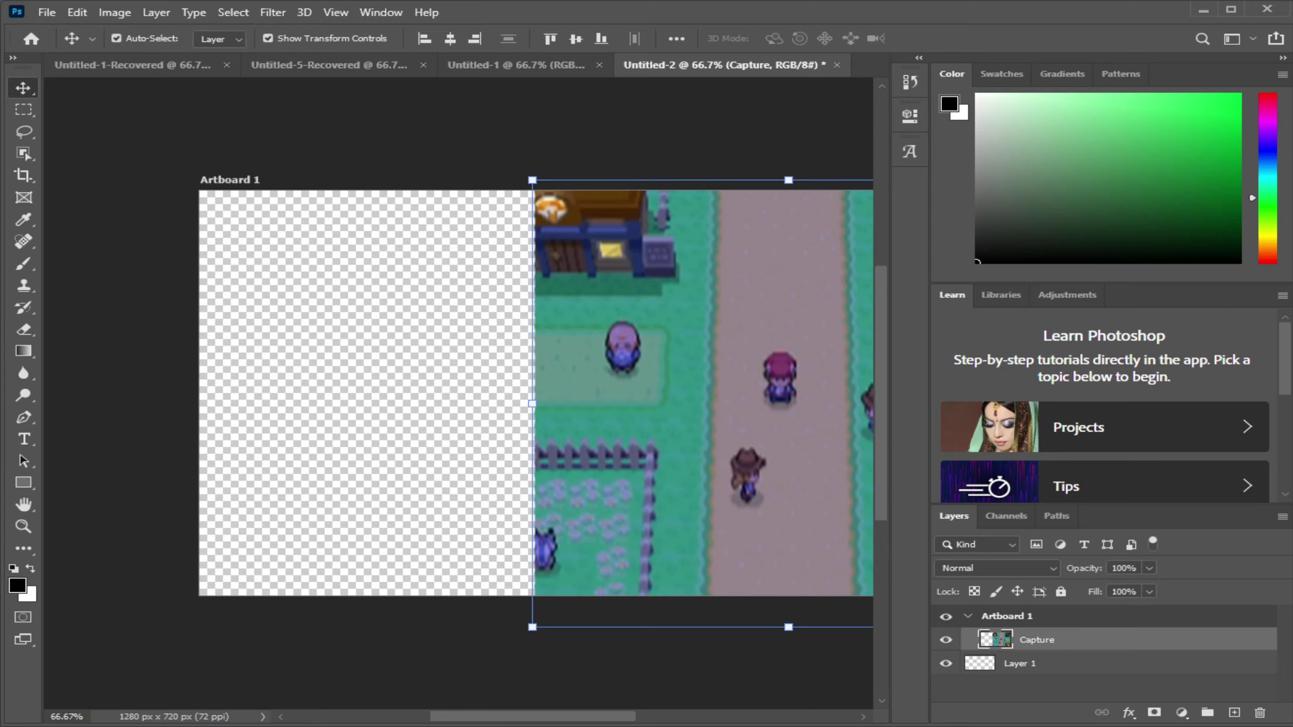
{"action": "left_click", "coordinate": [1019, 663]}
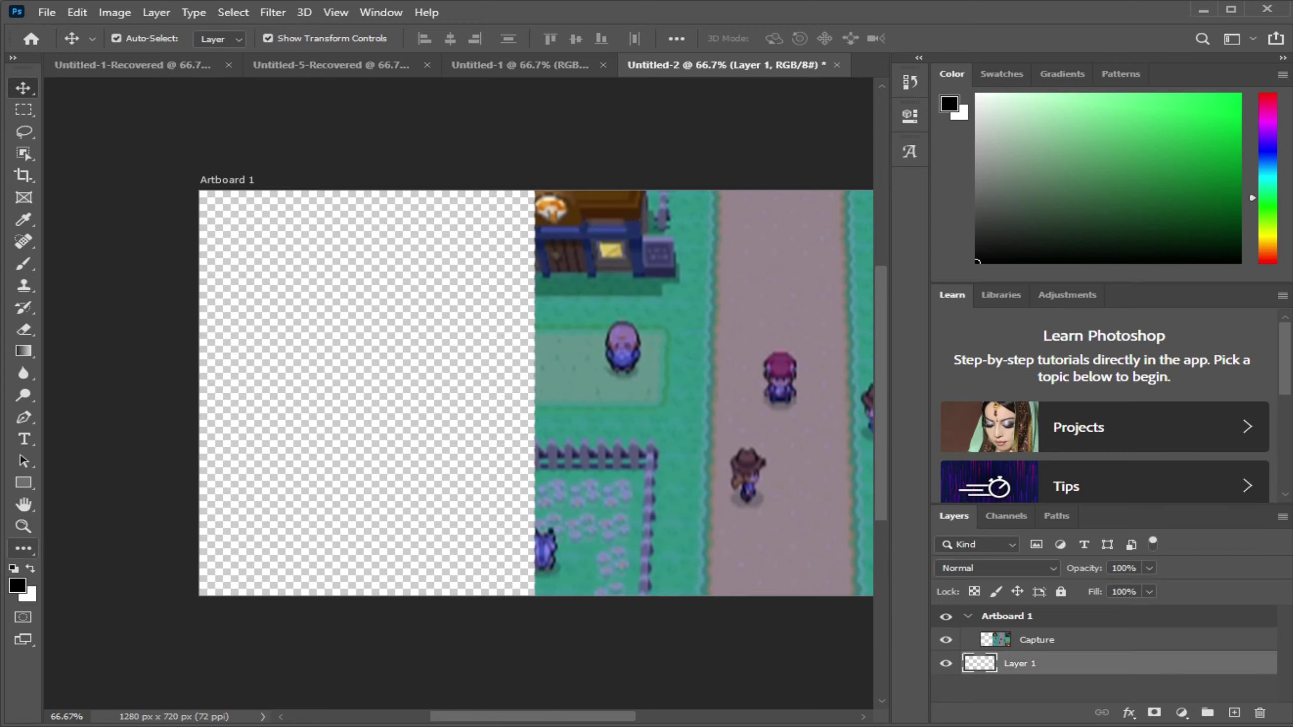
Set the foreground colour to blue and paint Layer 1 with a 275 px brush across the empty left half of the artboard
{"action": "key", "text": "i"}
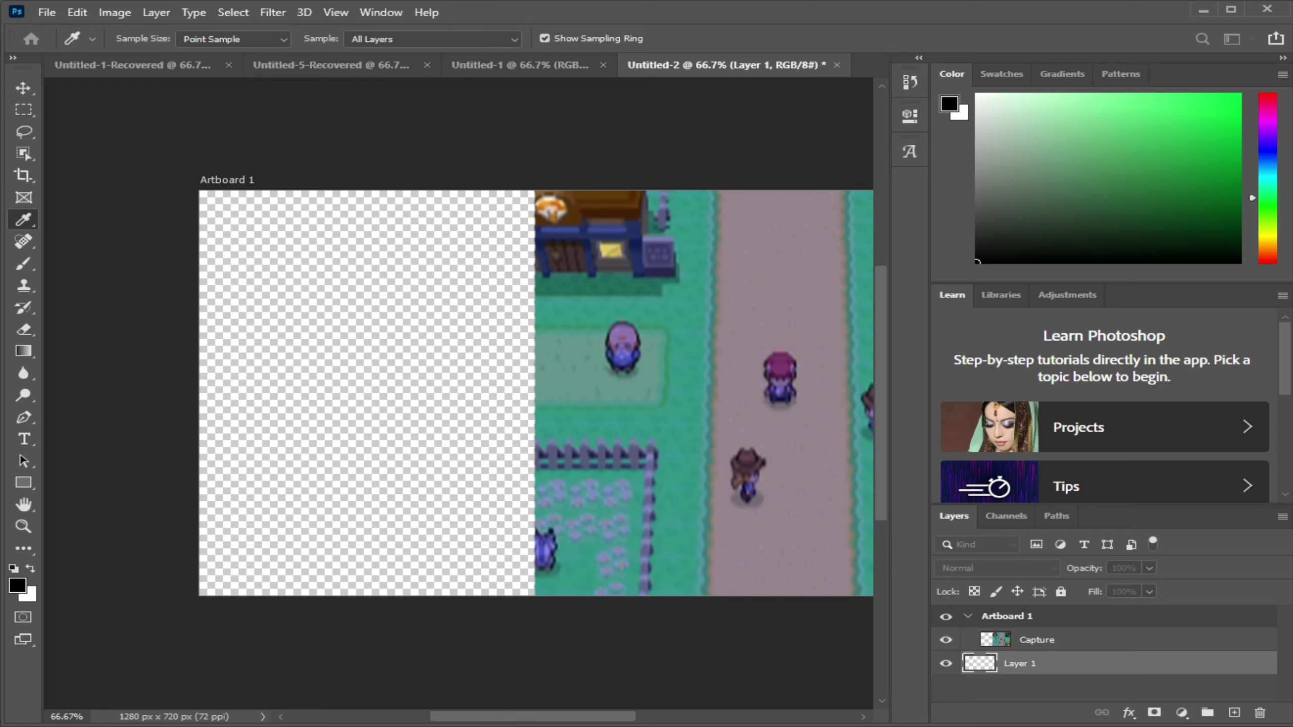
{"action": "key", "text": "Return"}
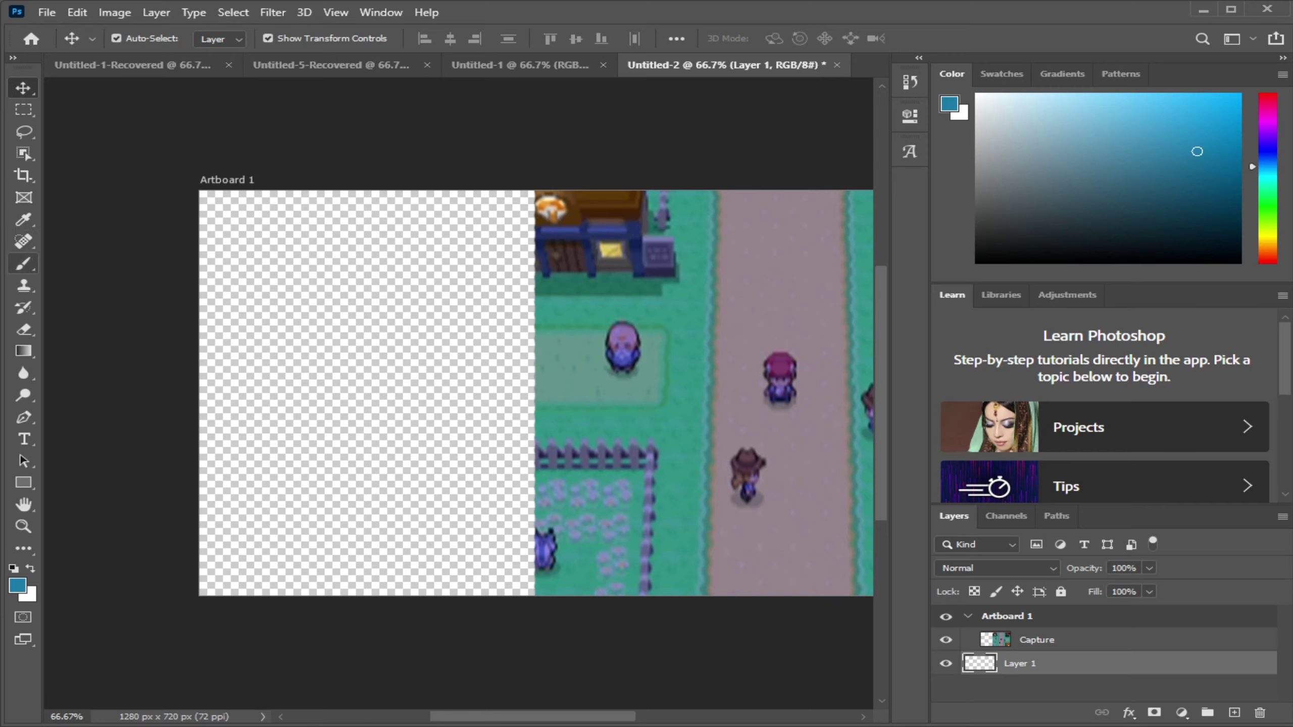
{"action": "key", "text": "b"}
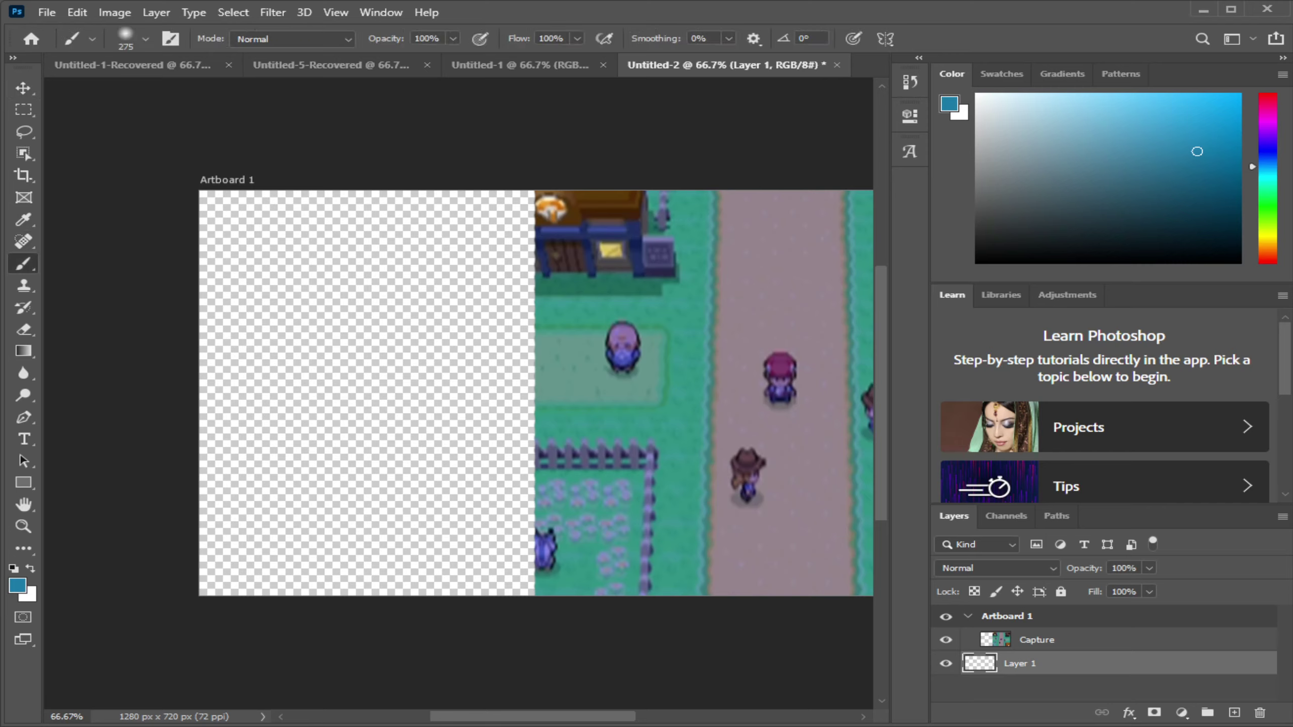
{"action": "mouse_move", "coordinate": [489, 203]}
{"action": "left_mouse_down"}
{"action": "mouse_move", "coordinate": [254, 199]}
{"action": "mouse_move", "coordinate": [244, 560]}
{"action": "mouse_move", "coordinate": [509, 234]}
{"action": "mouse_move", "coordinate": [285, 255]}
{"action": "left_mouse_up"}
{"action": "mouse_move", "coordinate": [458, 382]}
{"action": "left_mouse_down"}
{"action": "mouse_move", "coordinate": [331, 280]}
{"action": "mouse_move", "coordinate": [316, 306]}
{"action": "mouse_move", "coordinate": [448, 560]}
{"action": "mouse_move", "coordinate": [509, 392]}
{"action": "left_mouse_up"}
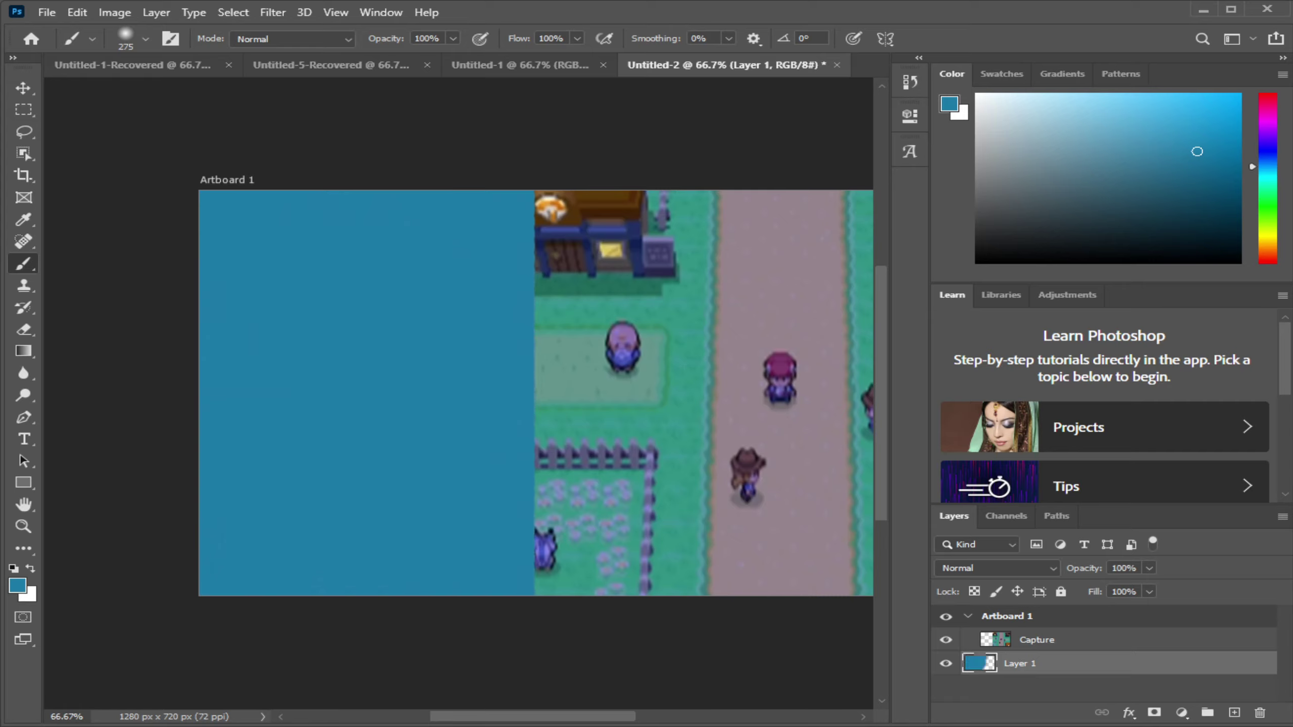
Stretch the Capture image leftward over the blue area, to about 115.43% width at 100% height
{"action": "key", "text": "v"}
{"action": "left_click", "coordinate": [1037, 640]}
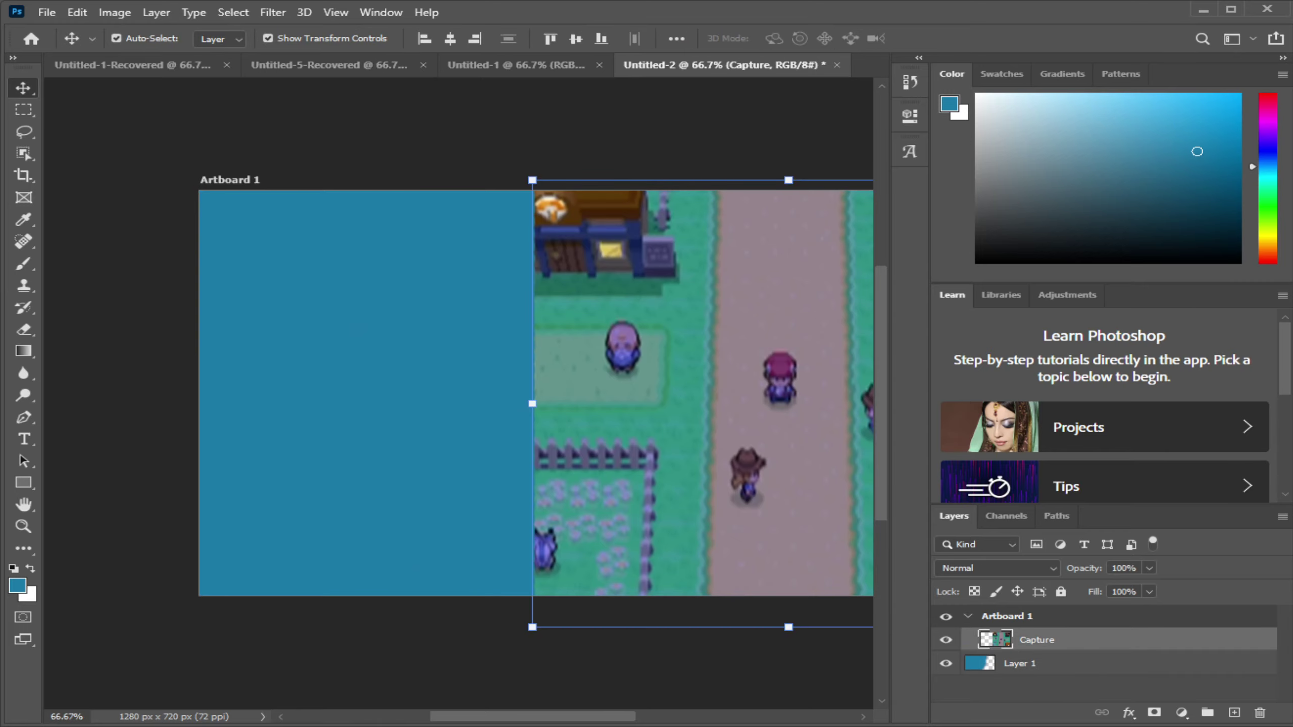
{"action": "scroll", "coordinate": [458, 392], "scroll_direction": "right", "scroll_amount": 4}
{"action": "scroll", "coordinate": [458, 392], "scroll_direction": "left", "scroll_amount": 2}
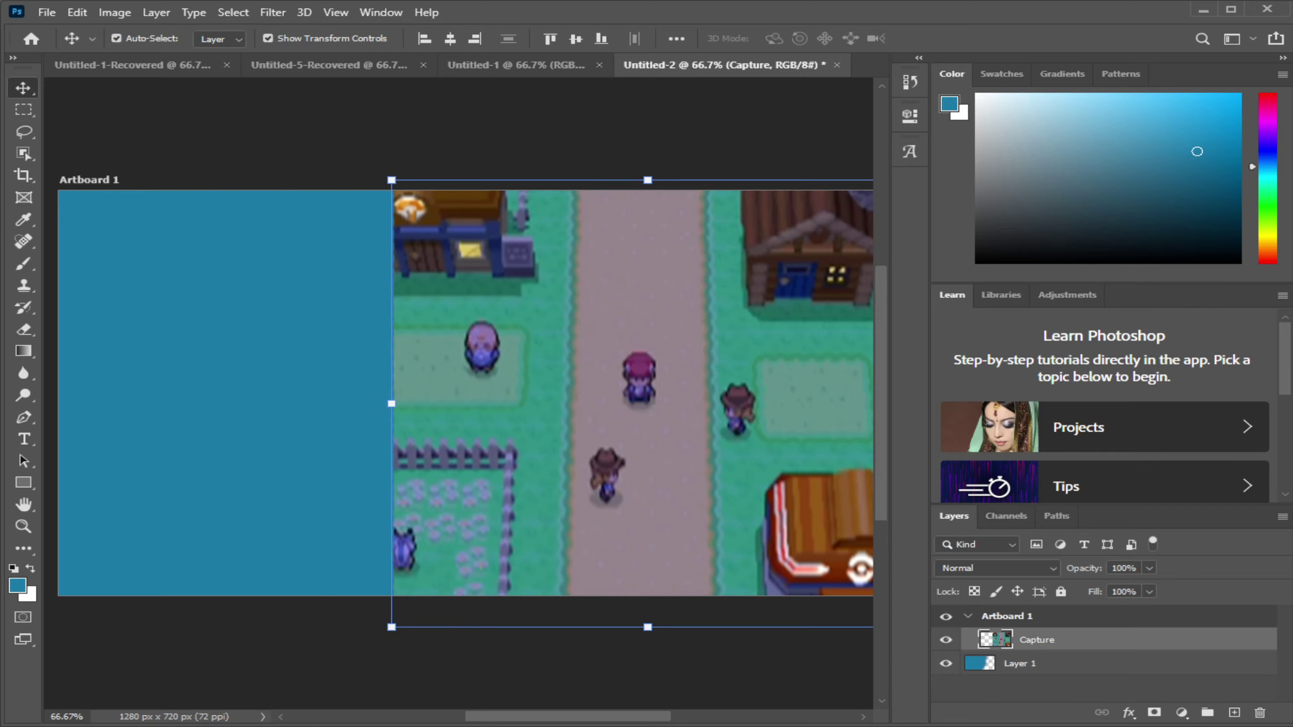
{"action": "key", "text": "super+Up"}
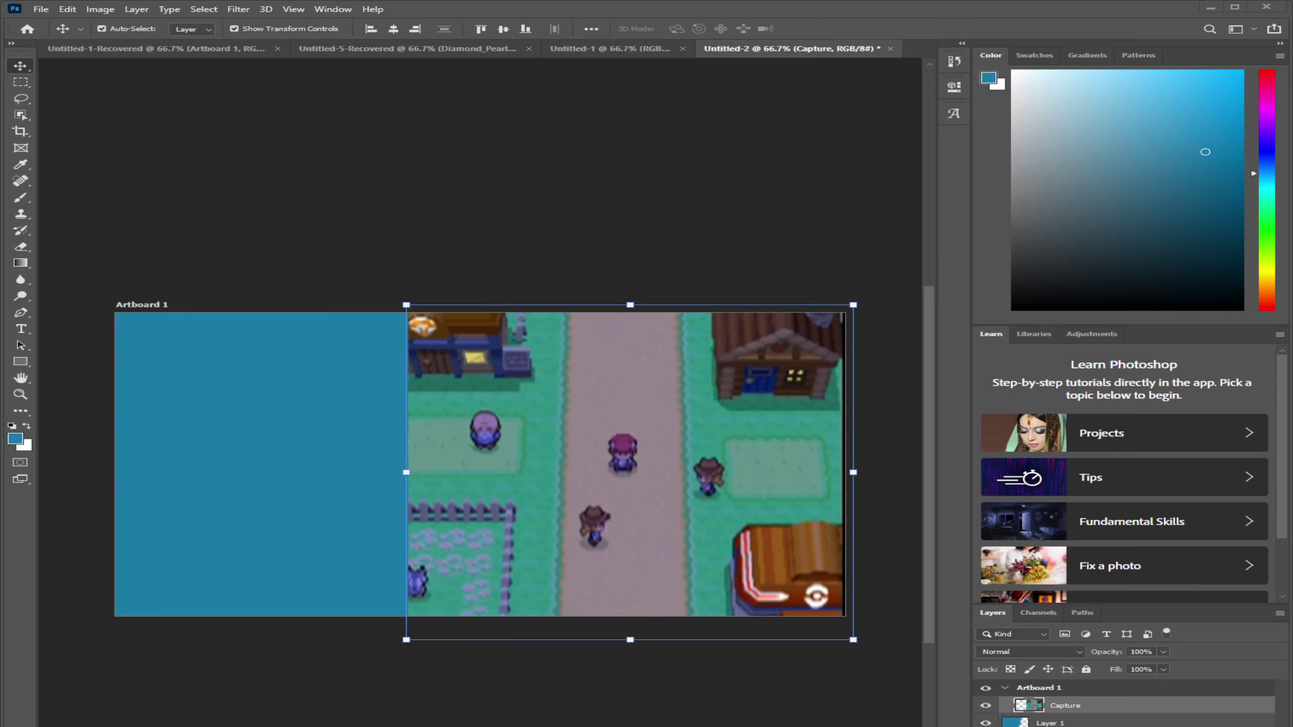
{"action": "key", "text": "Escape"}
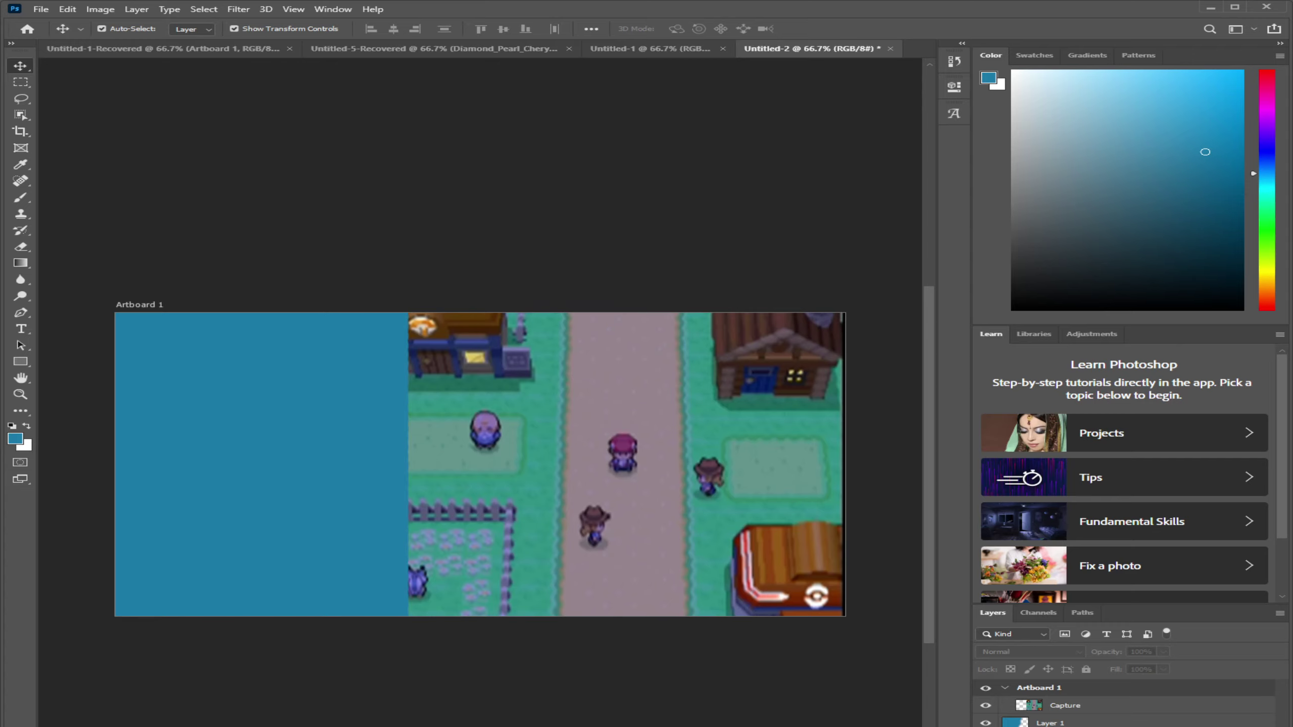
{"action": "left_click", "coordinate": [1064, 706]}
{"action": "key", "text": "ctrl+t"}
{"action": "left_click_drag", "start_coordinate": [406, 472], "coordinate": [337, 472]}
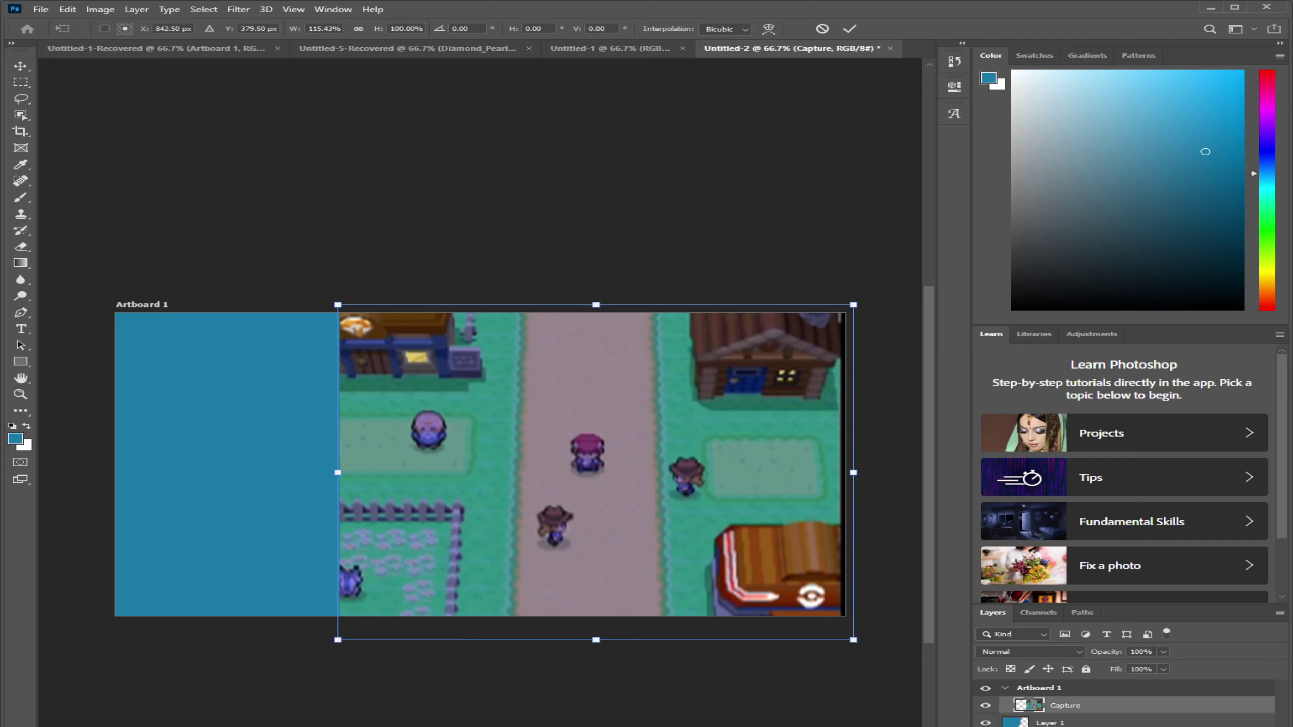
{"action": "key", "text": "shift"}
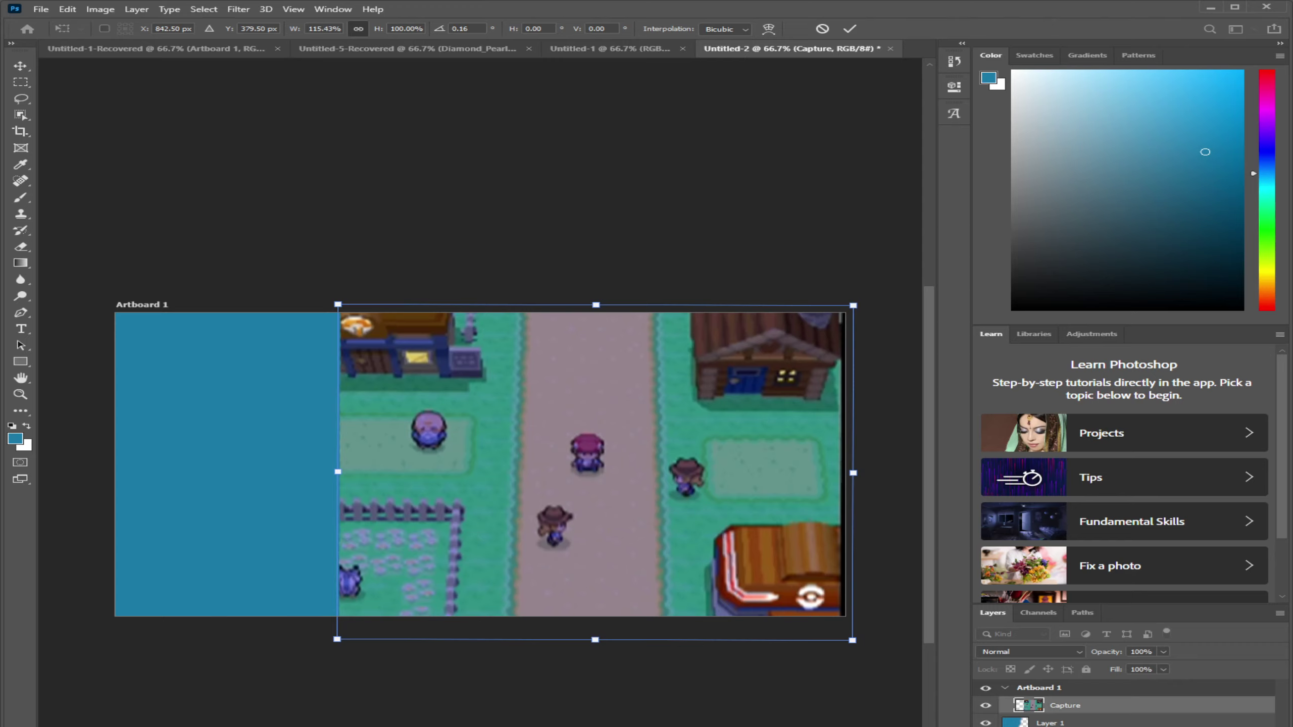
{"action": "key", "text": "Return"}
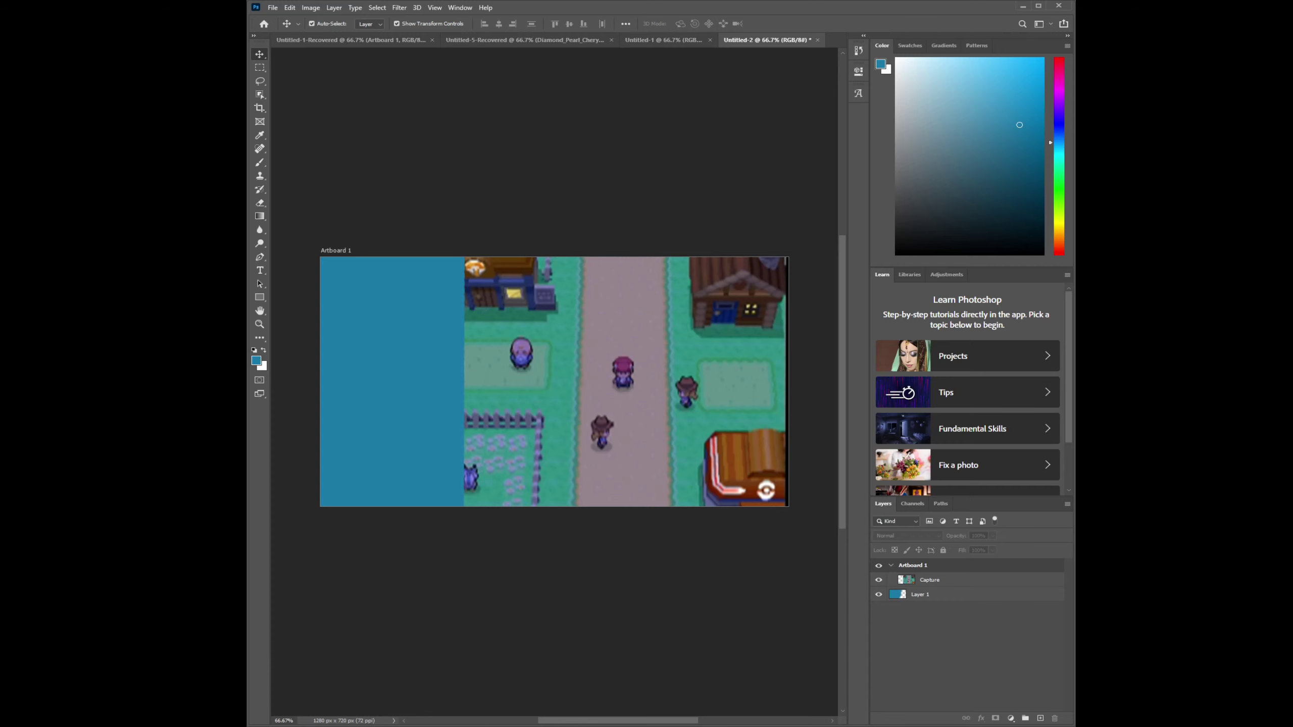
Copy the 1200px-Platinum_Lucas (1) character layer from the Untitled-5-Recovered document into Untitled-2
{"action": "left_click", "coordinate": [666, 40]}
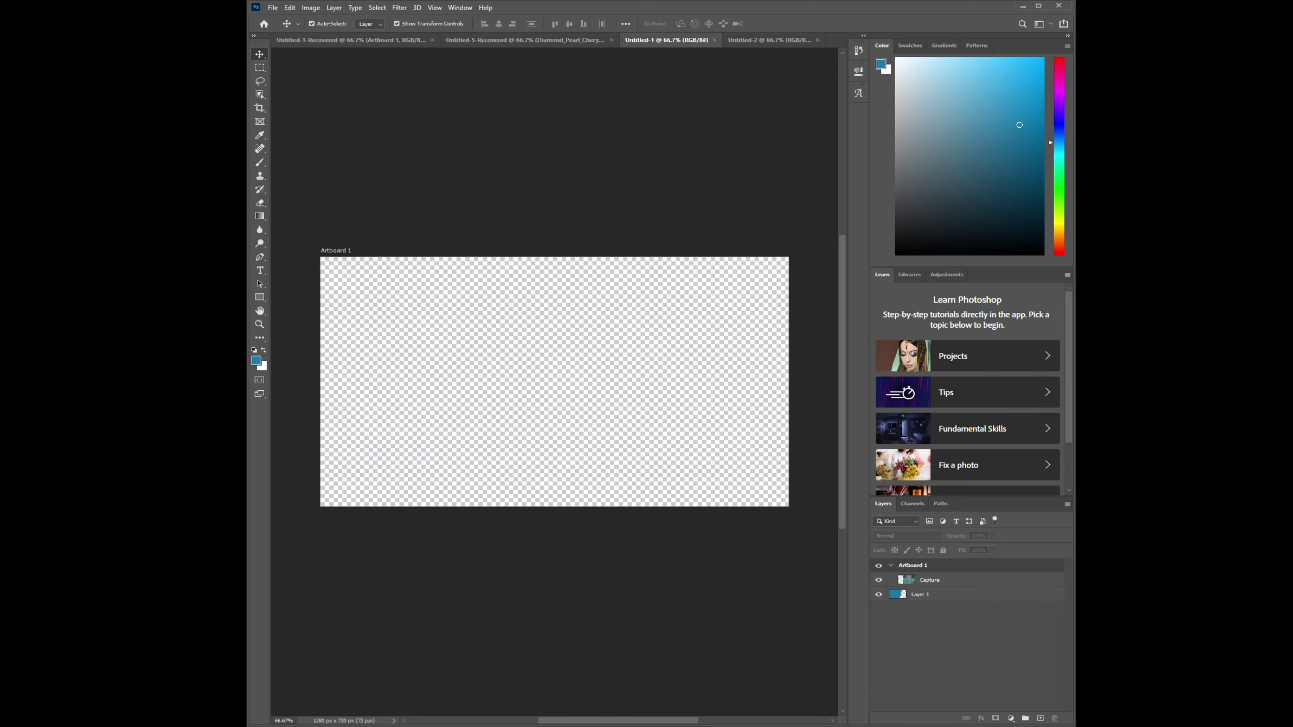
{"action": "left_click", "coordinate": [524, 40]}
{"action": "key", "text": "ctrl+shift+Tab"}
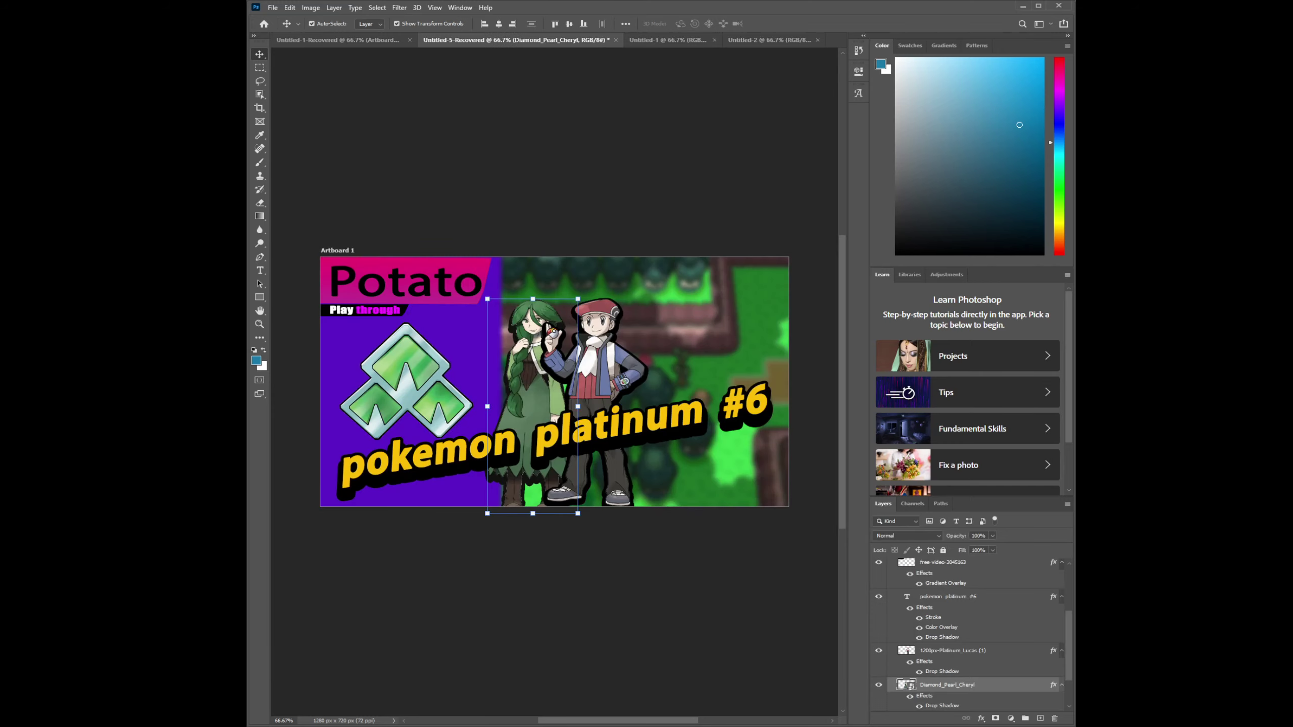
{"action": "left_click", "coordinate": [907, 652]}
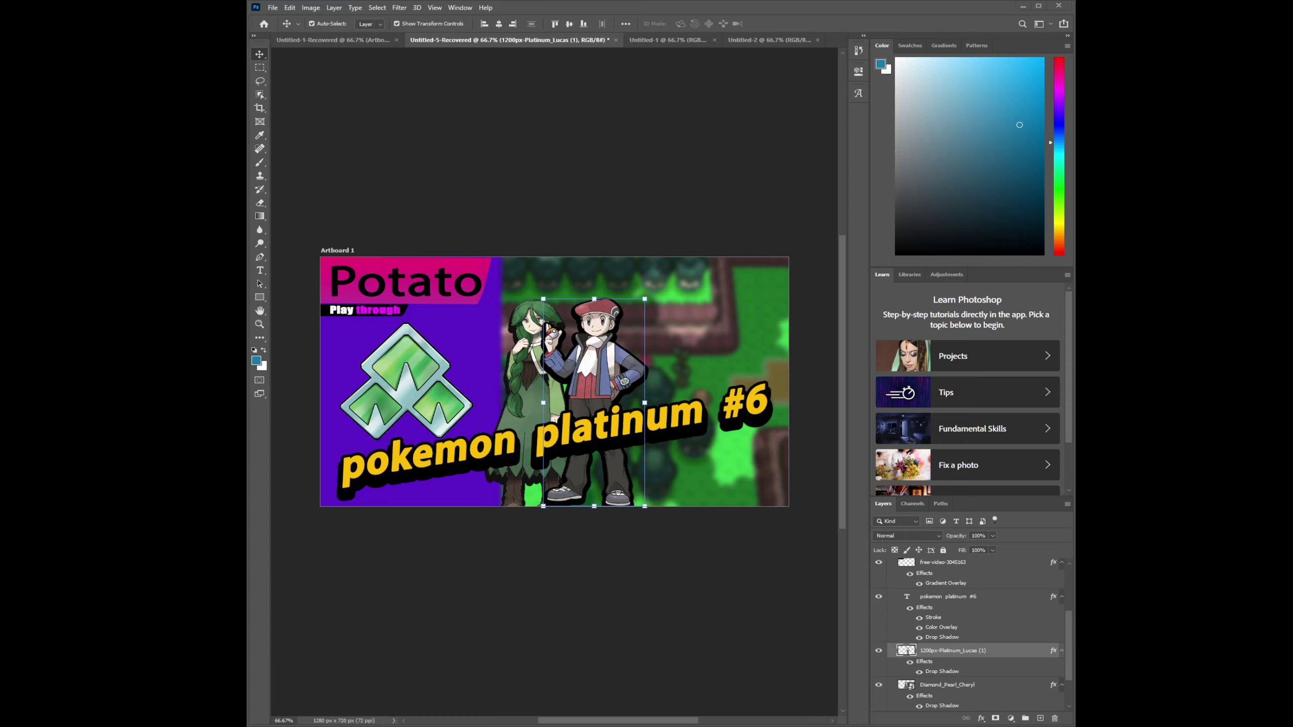
{"action": "left_click", "coordinate": [768, 39]}
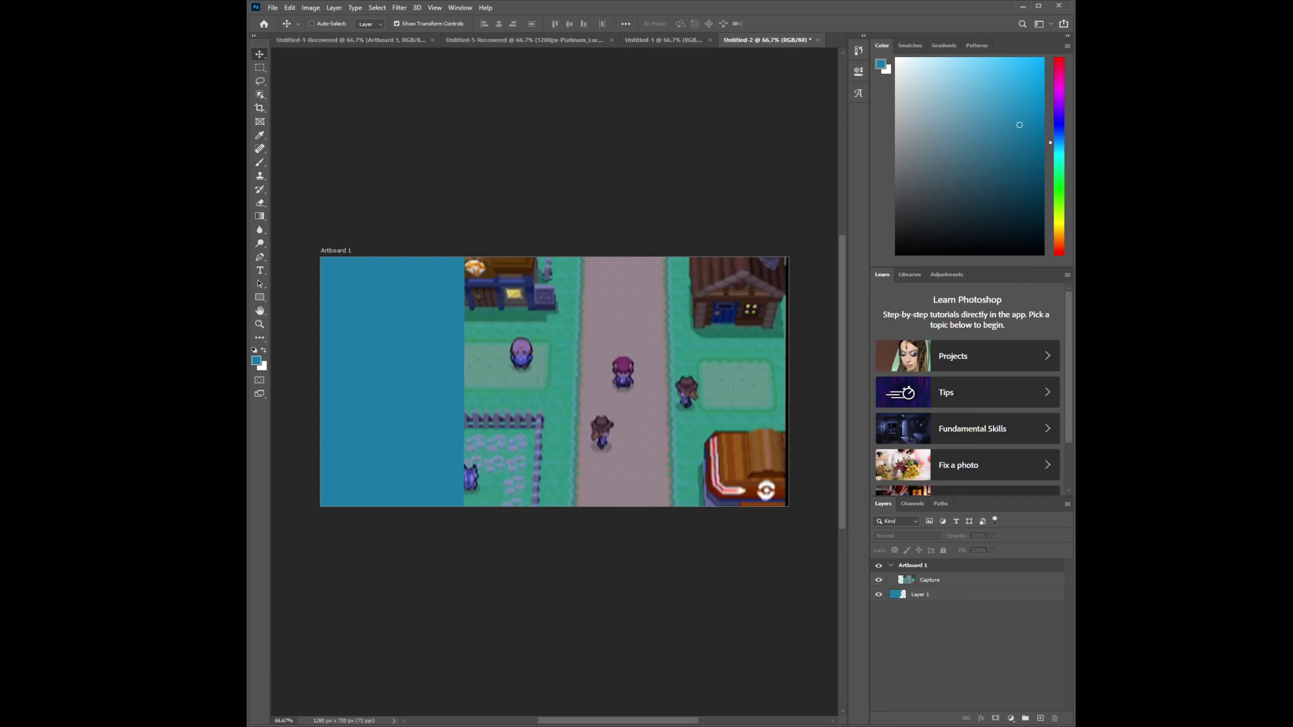
{"action": "key", "text": "ctrl+v"}
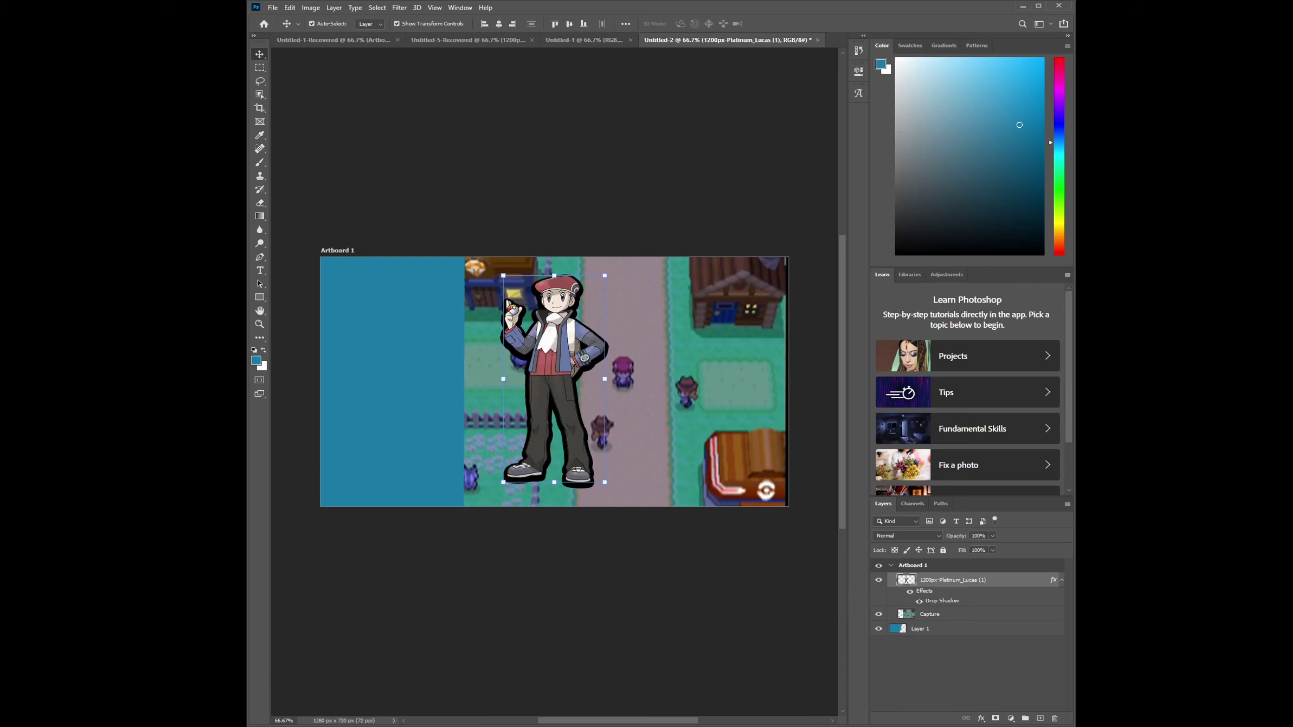
Move the character down onto the border between the blue area and the game screenshot, and blur the Capture layer
{"action": "left_click_drag", "start_coordinate": [507, 304], "coordinate": [433, 336]}
{"action": "left_click", "coordinate": [628, 388]}
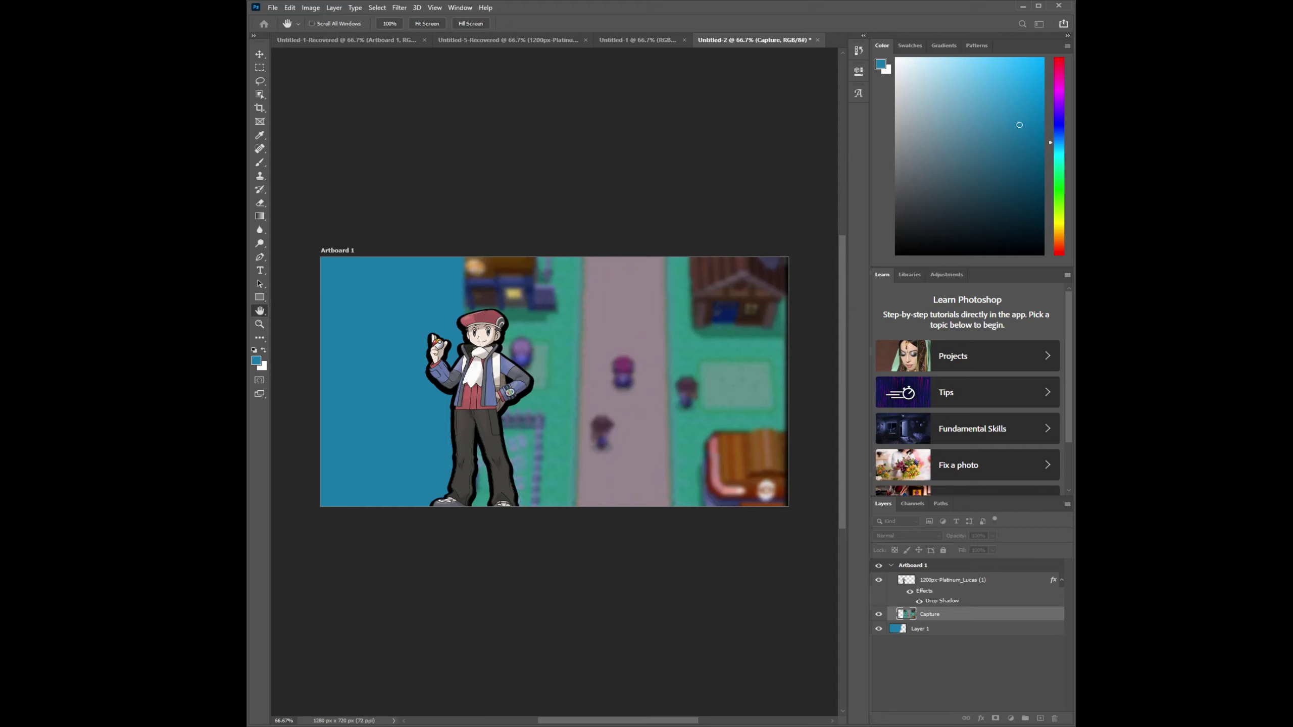
{"action": "key", "text": "Return"}
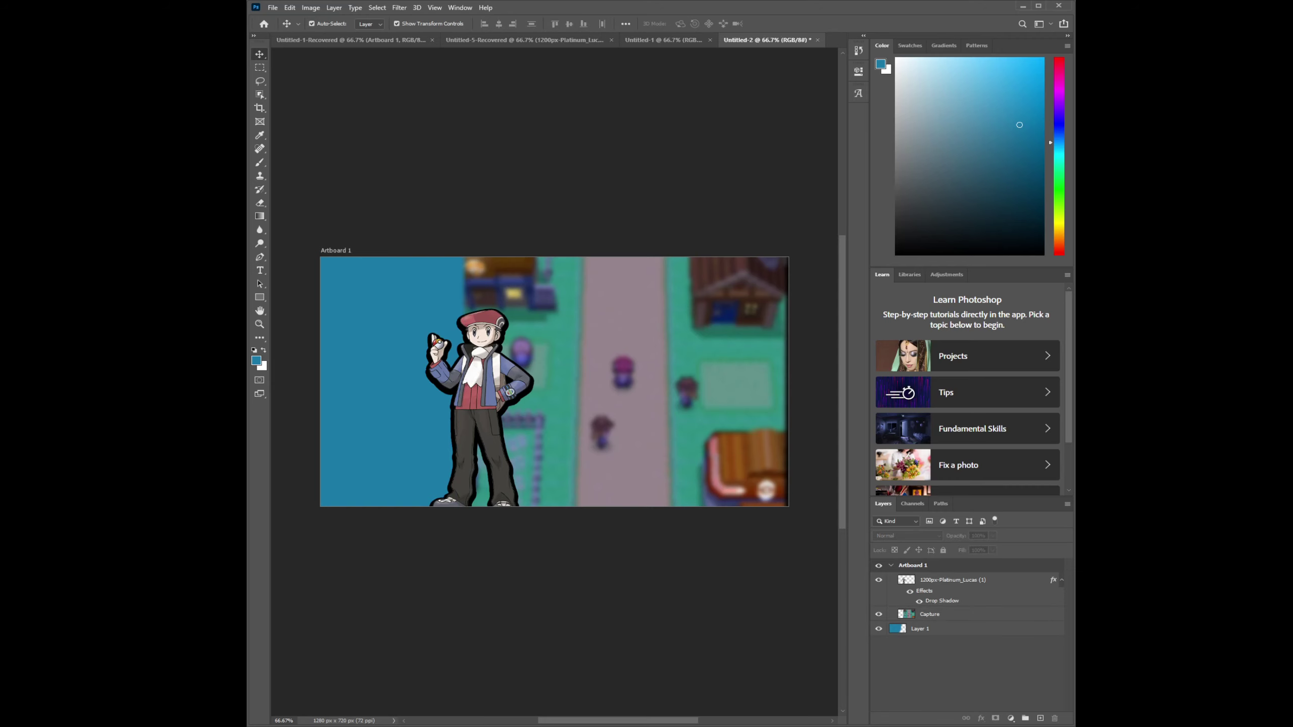
Copy the pink gradient banner from Untitled-5-Recovered into Untitled-2 and place it in the artboard's top-left corner
{"action": "left_click", "coordinate": [524, 40]}
{"action": "left_click", "coordinate": [406, 281]}
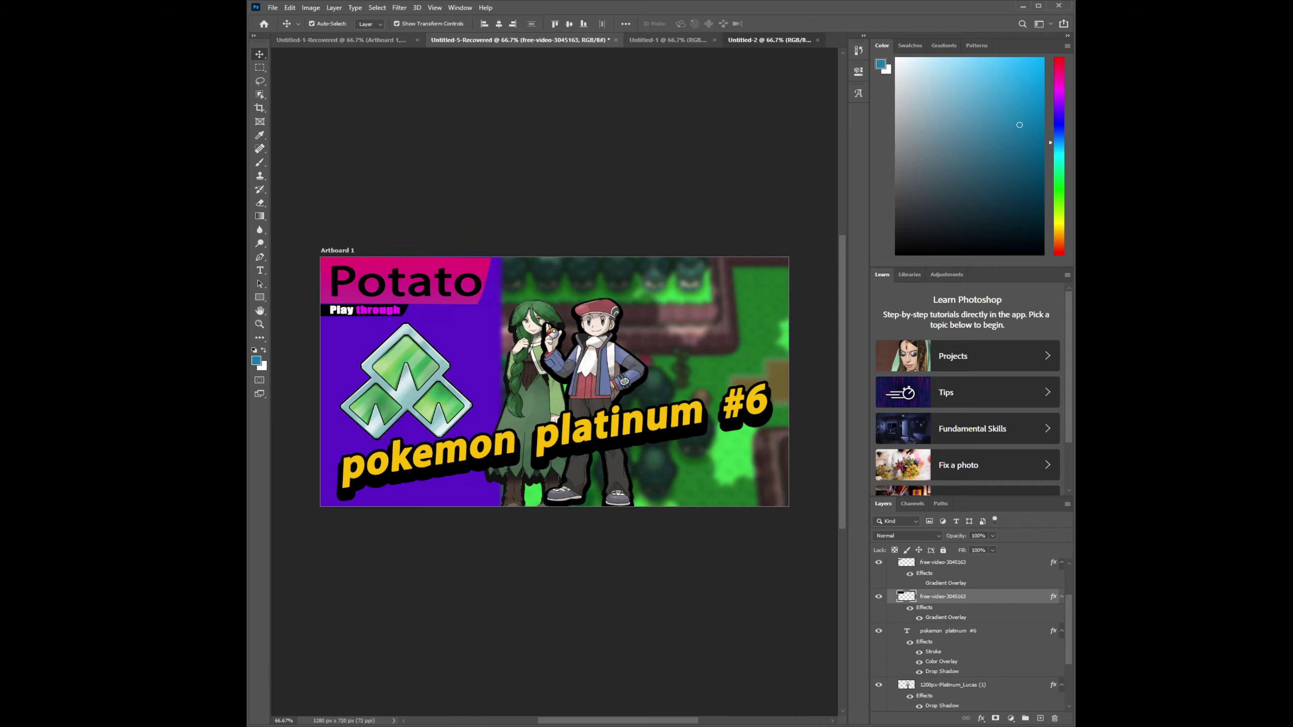
{"action": "left_click", "coordinate": [768, 40]}
{"action": "key", "text": "ctrl+v"}
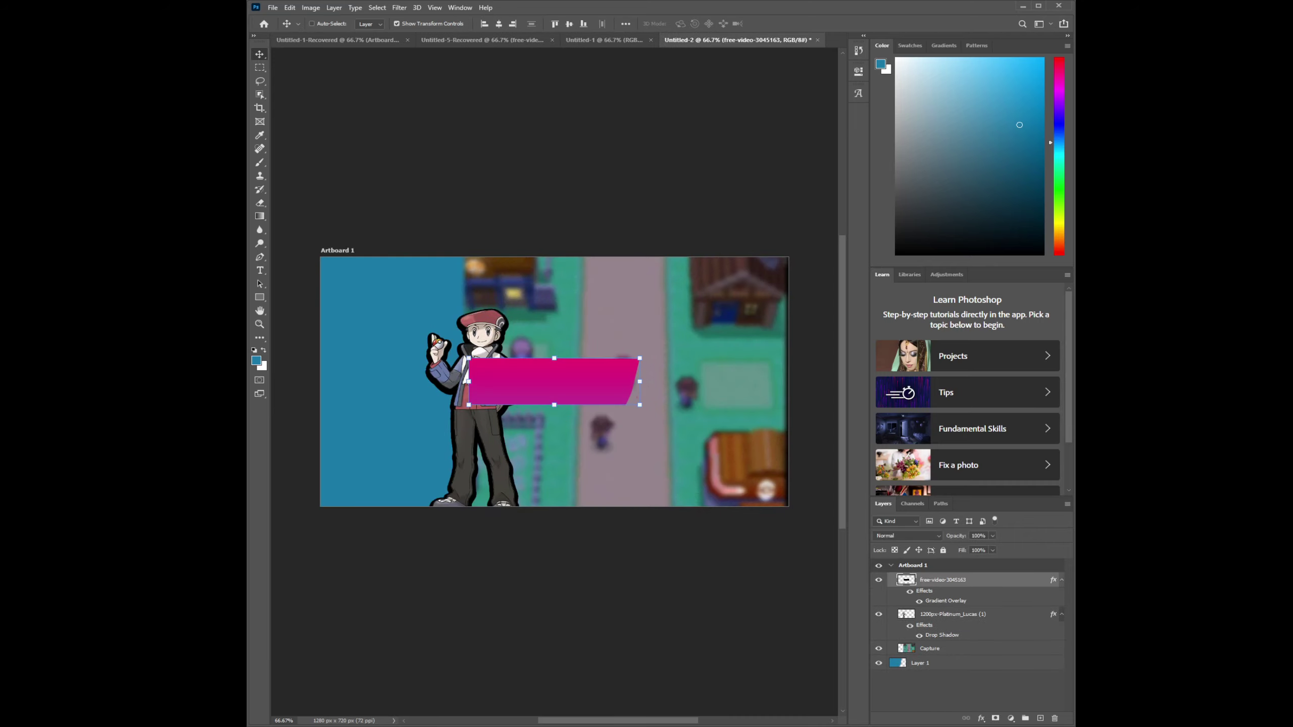
{"action": "left_click_drag", "start_coordinate": [554, 382], "coordinate": [405, 281]}
{"action": "left_click", "coordinate": [458, 194]}
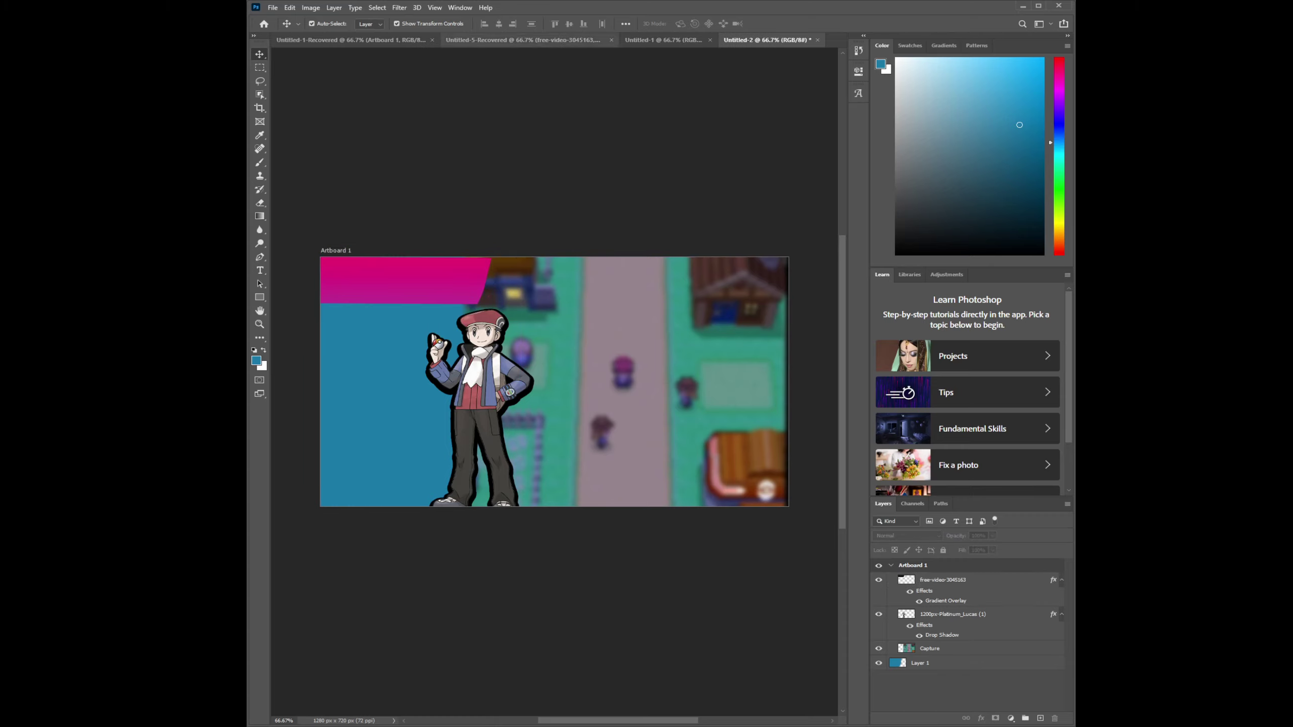
Copy the small black strip from Untitled-5-Recovered into Untitled-2 and place it directly beneath the pink banner at the artboard's left edge
{"action": "left_click", "coordinate": [523, 40]}
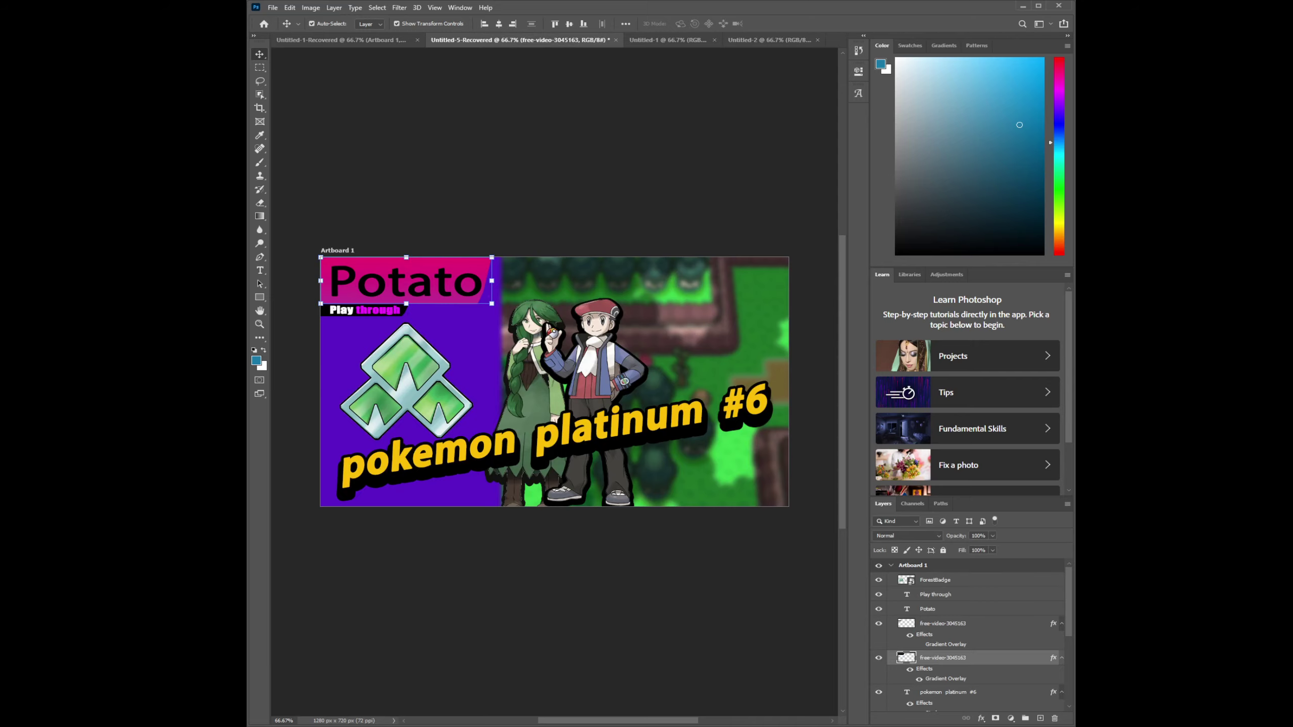
{"action": "left_click", "coordinate": [458, 336]}
{"action": "key", "text": "alt+period"}
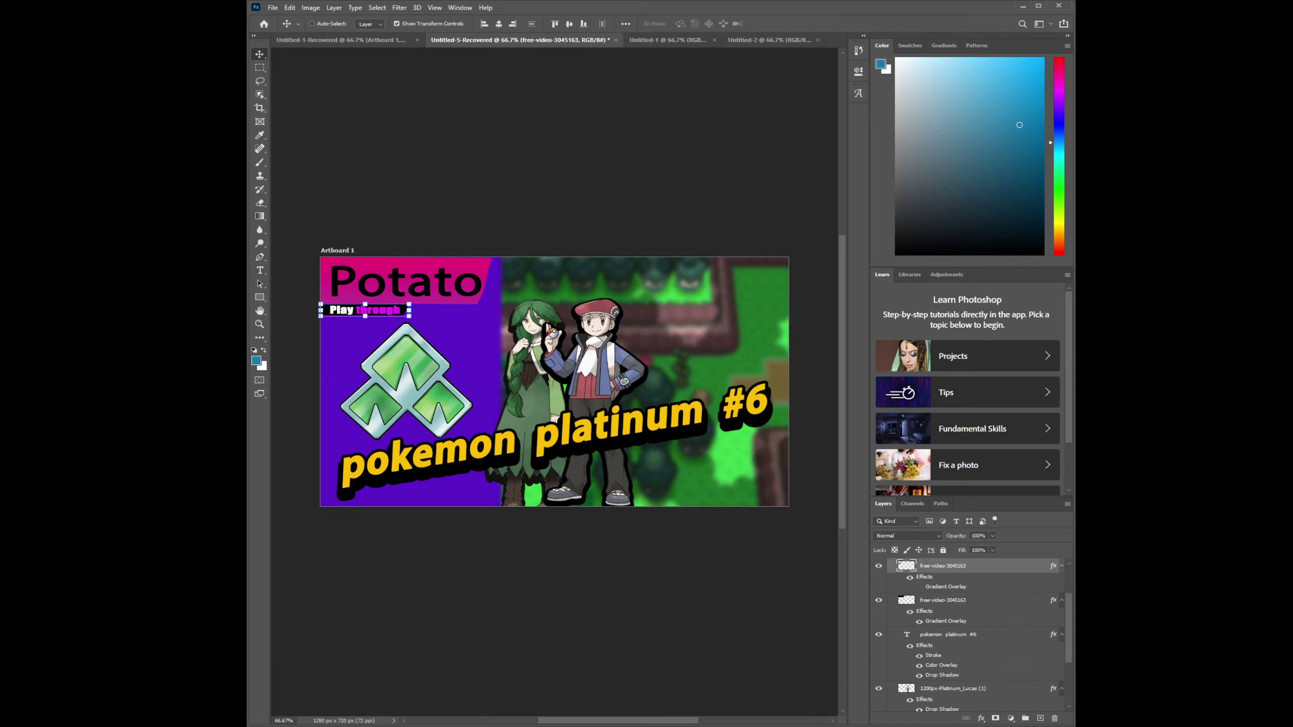
{"action": "left_click", "coordinate": [767, 40]}
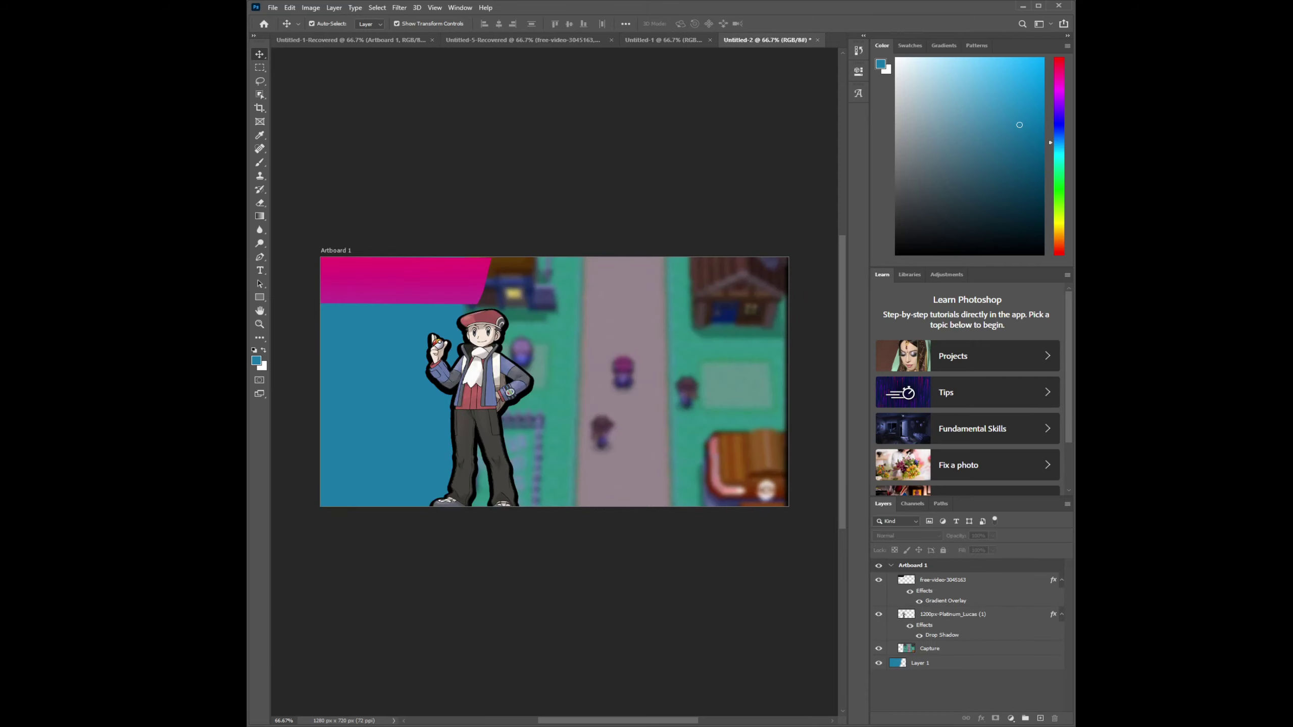
{"action": "key", "text": "ctrl+v"}
{"action": "left_click_drag", "start_coordinate": [554, 381], "coordinate": [364, 310]}
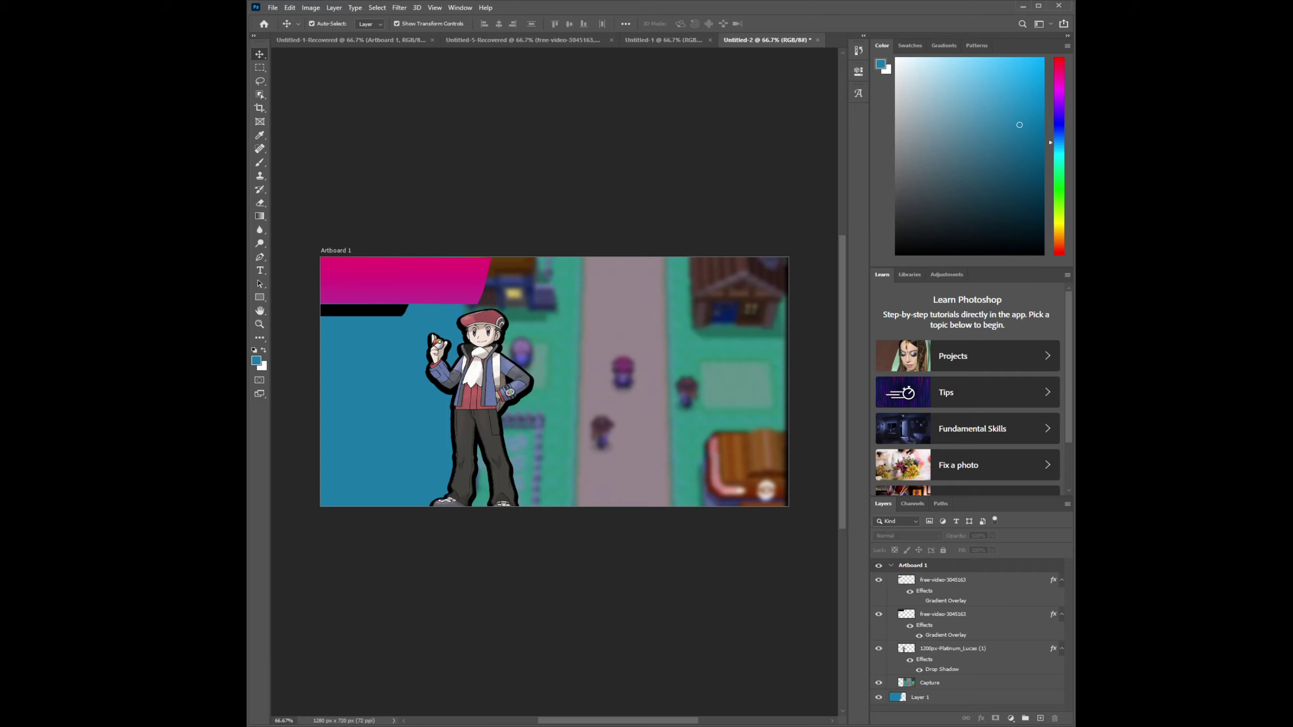
{"action": "left_click", "coordinate": [405, 281]}
{"action": "key", "text": "ctrl+t"}
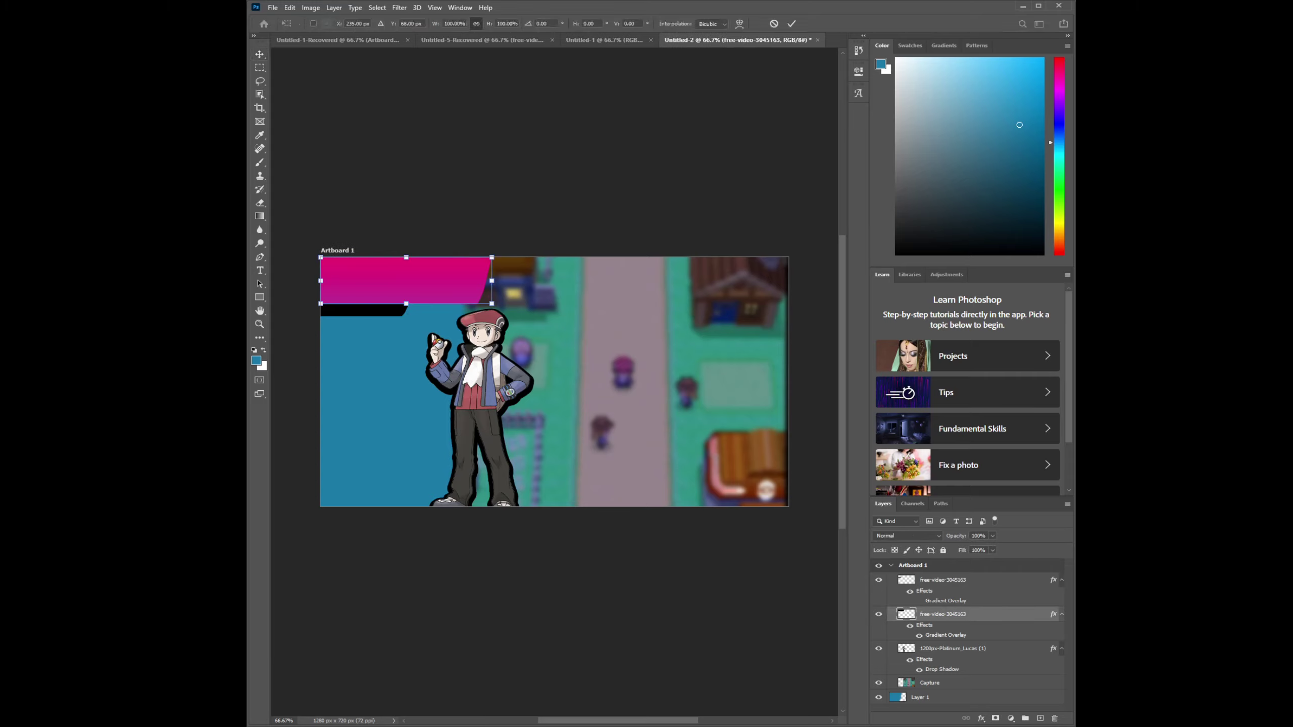
{"action": "key", "text": "Escape"}
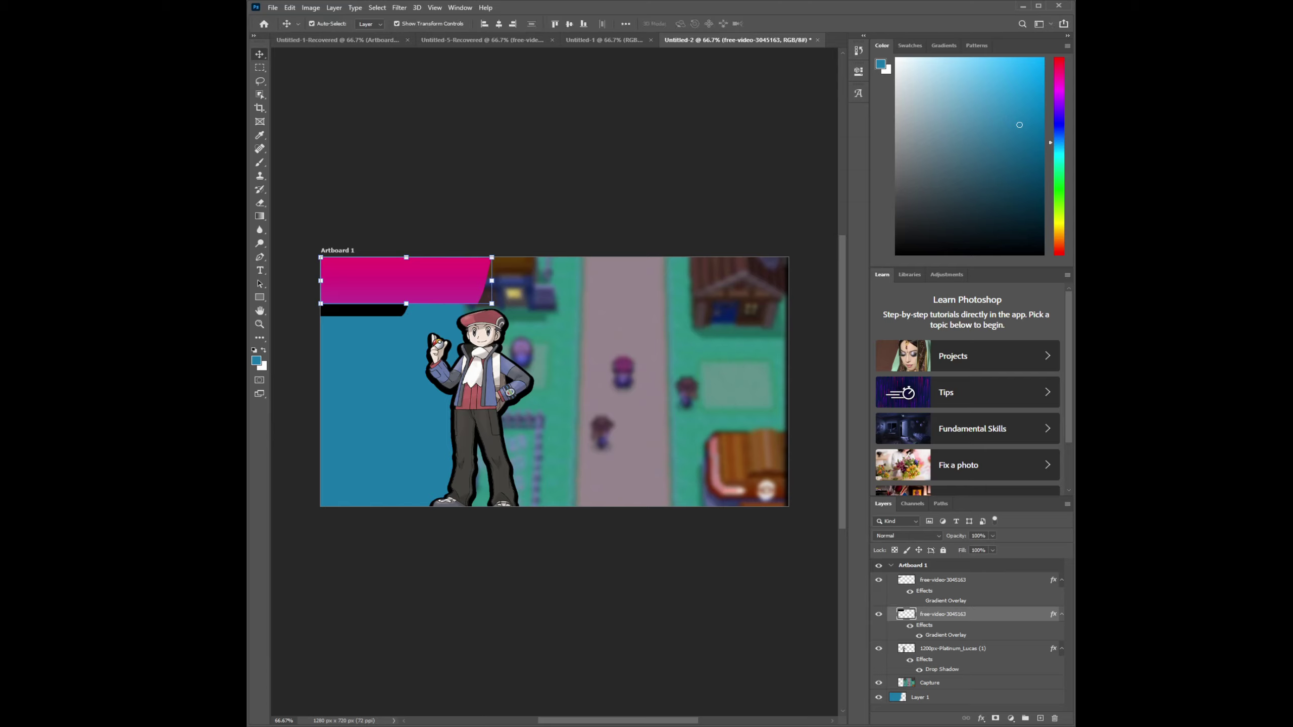
{"action": "key", "text": "ctrl+t"}
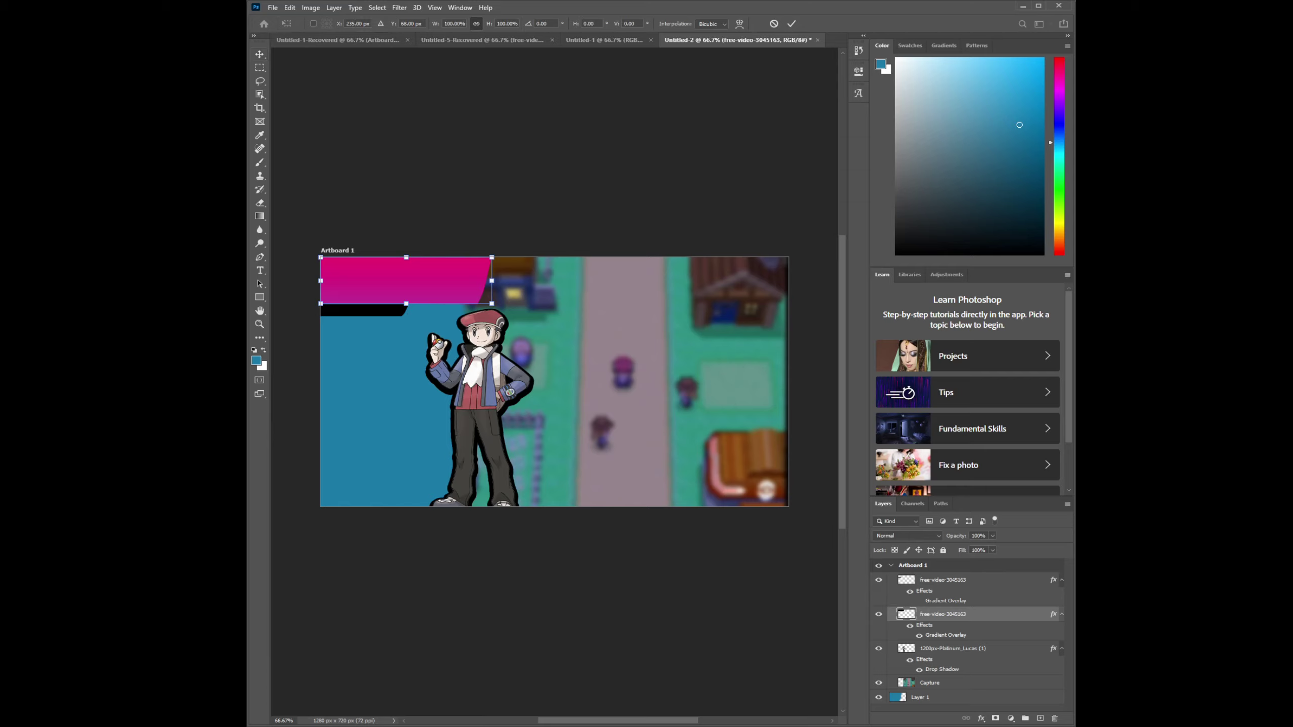
{"action": "key", "text": "Return"}
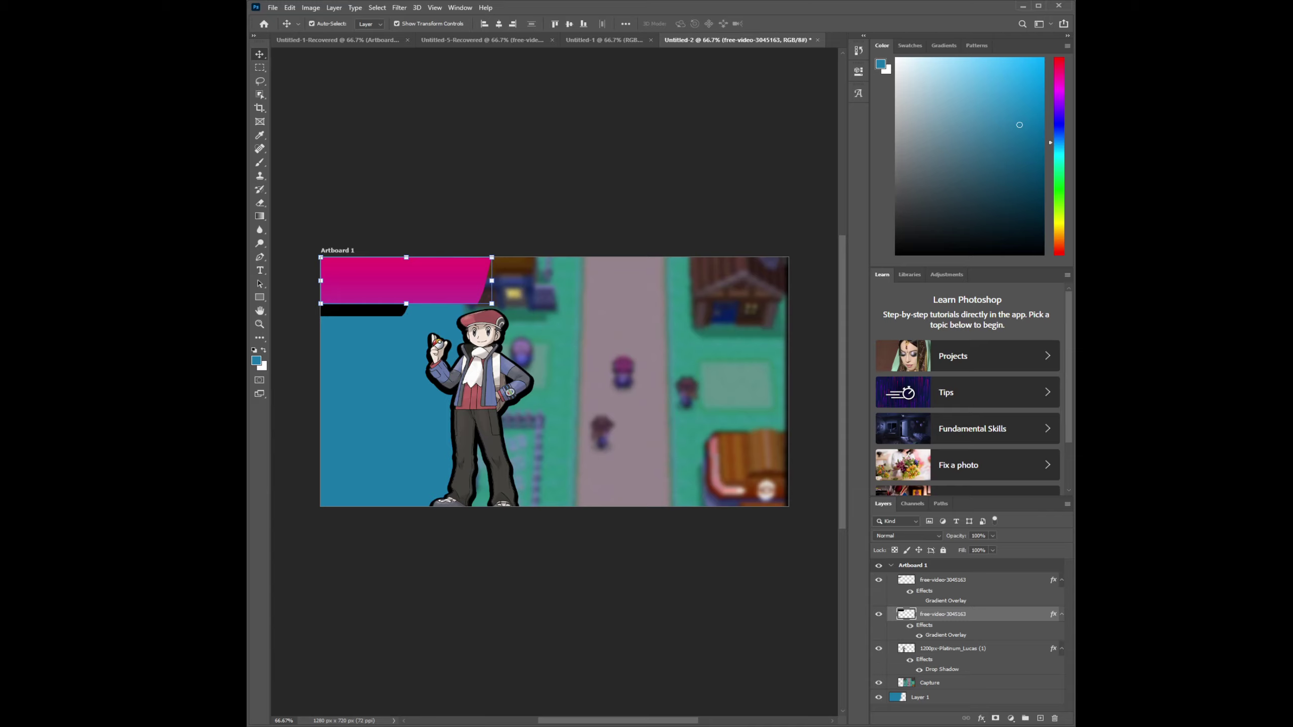
{"action": "key", "text": "ctrl+t"}
{"action": "left_click", "coordinate": [259, 67]}
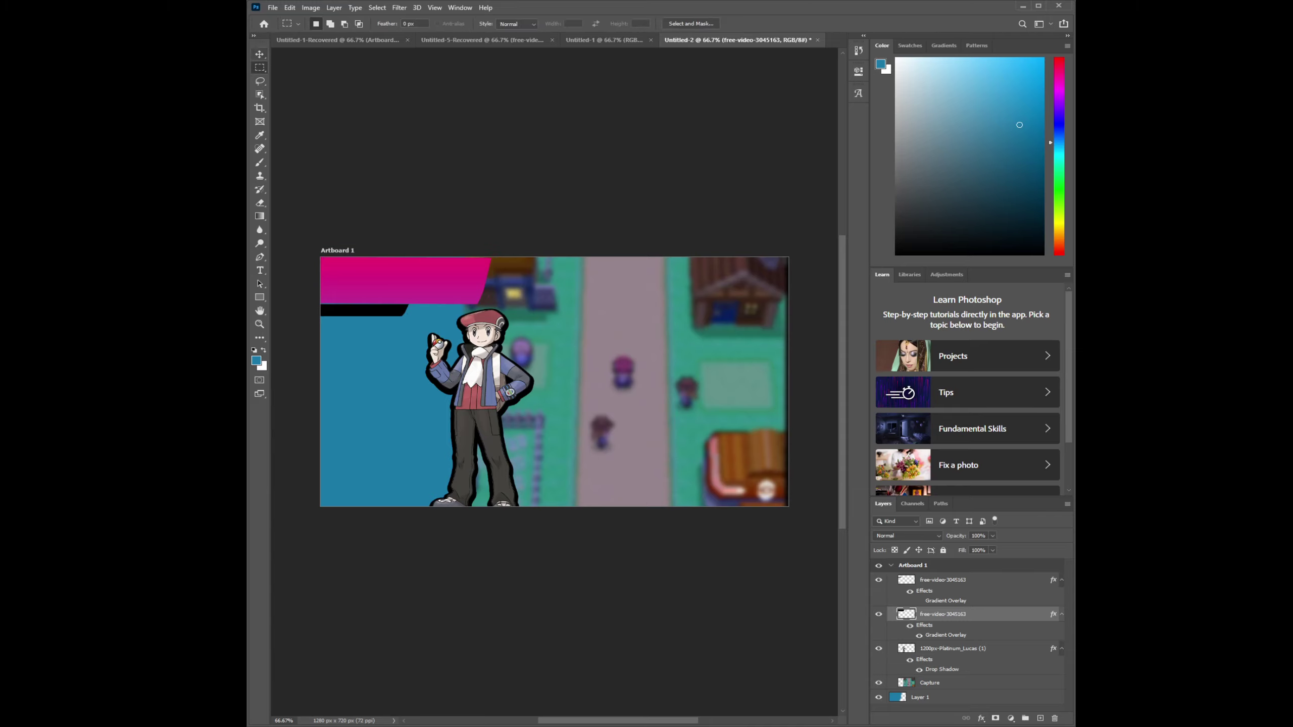
{"action": "key", "text": "v"}
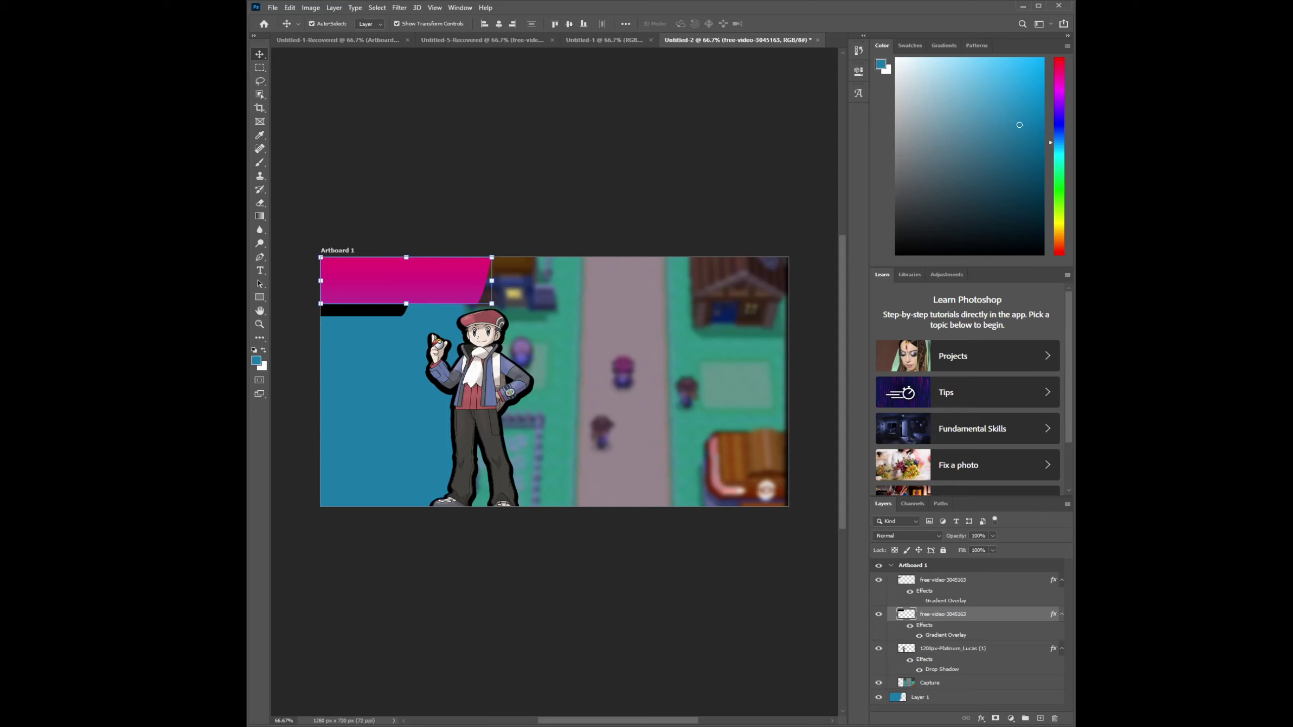
{"action": "left_click", "coordinate": [364, 310]}
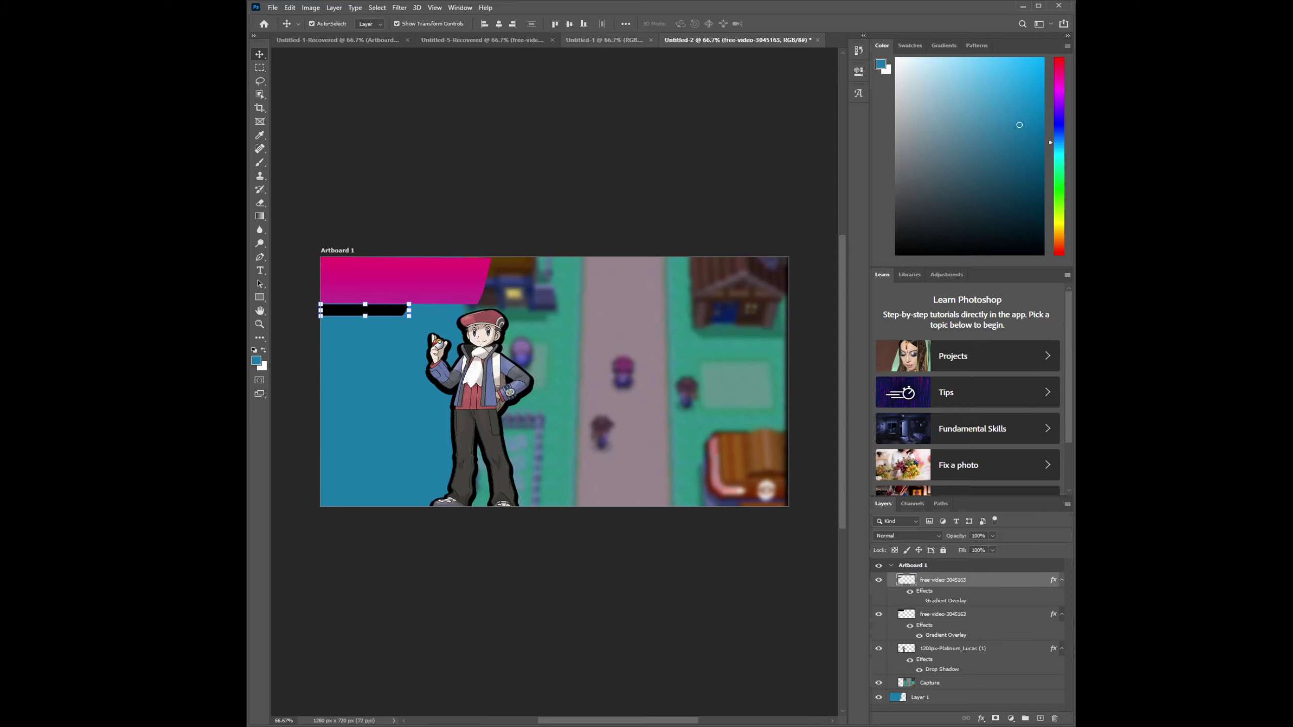
Examine the "pokemon platinum #6" title layer in Untitled-5-Recovered, return to Untitled-2 and clear the layer selection
{"action": "left_click", "coordinate": [604, 40]}
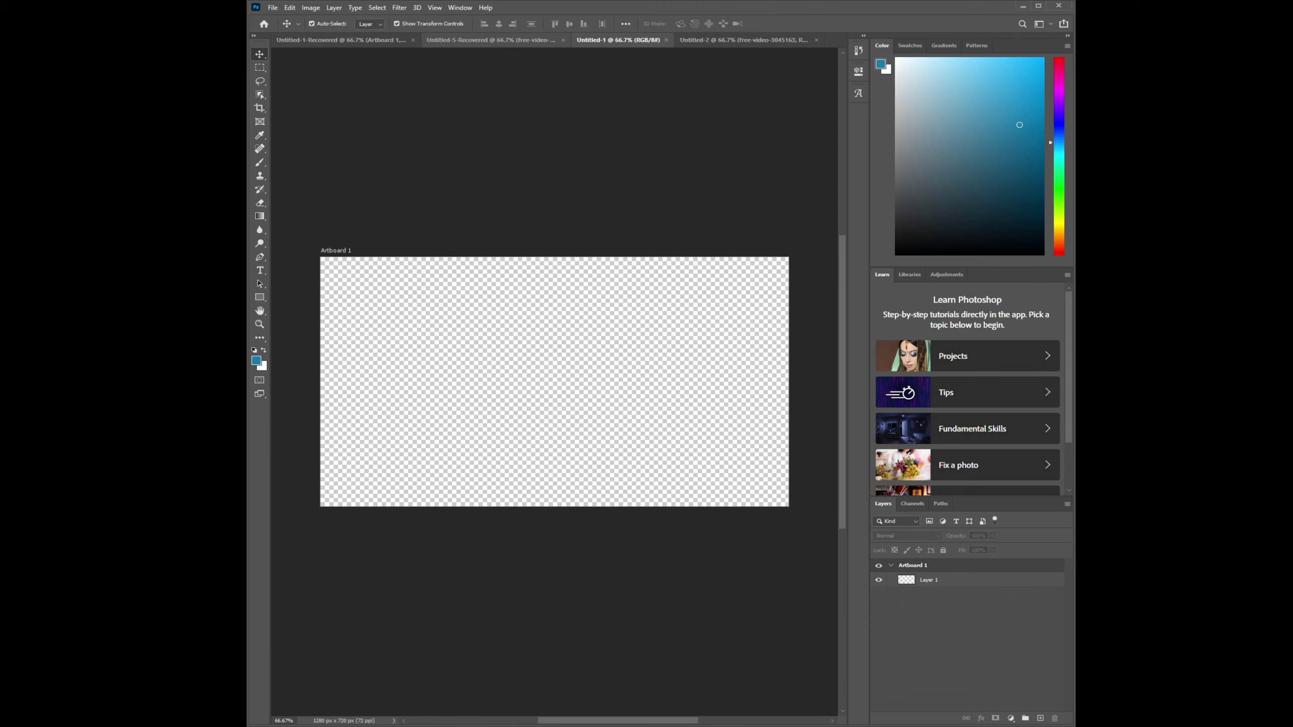
{"action": "left_click", "coordinate": [491, 40]}
{"action": "left_click", "coordinate": [555, 434]}
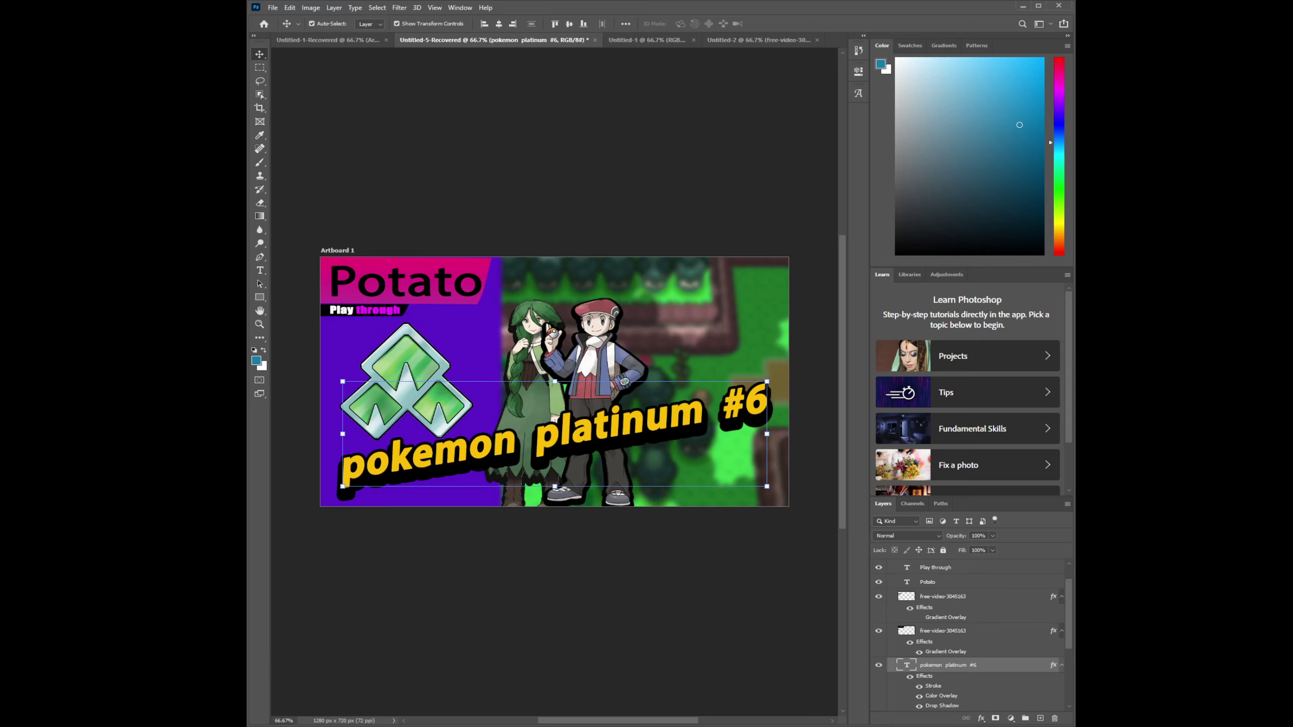
{"action": "left_click", "coordinate": [758, 40]}
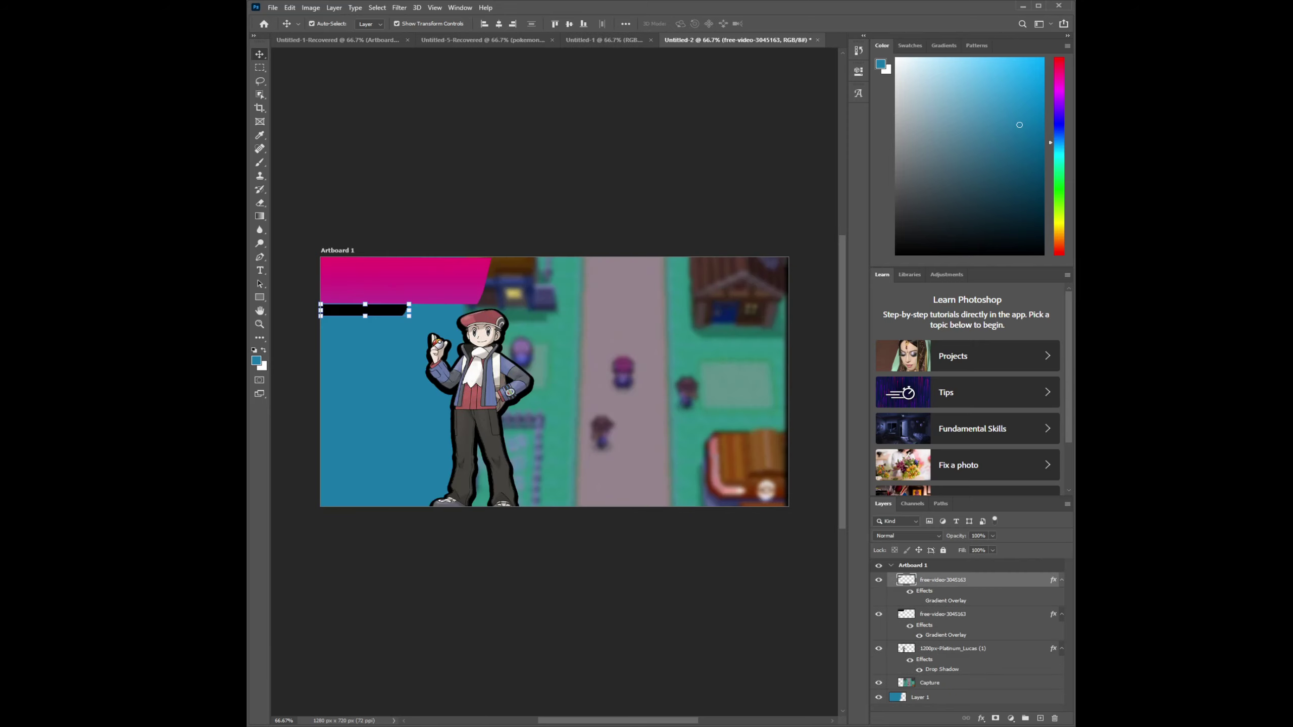
{"action": "key", "text": "Escape"}
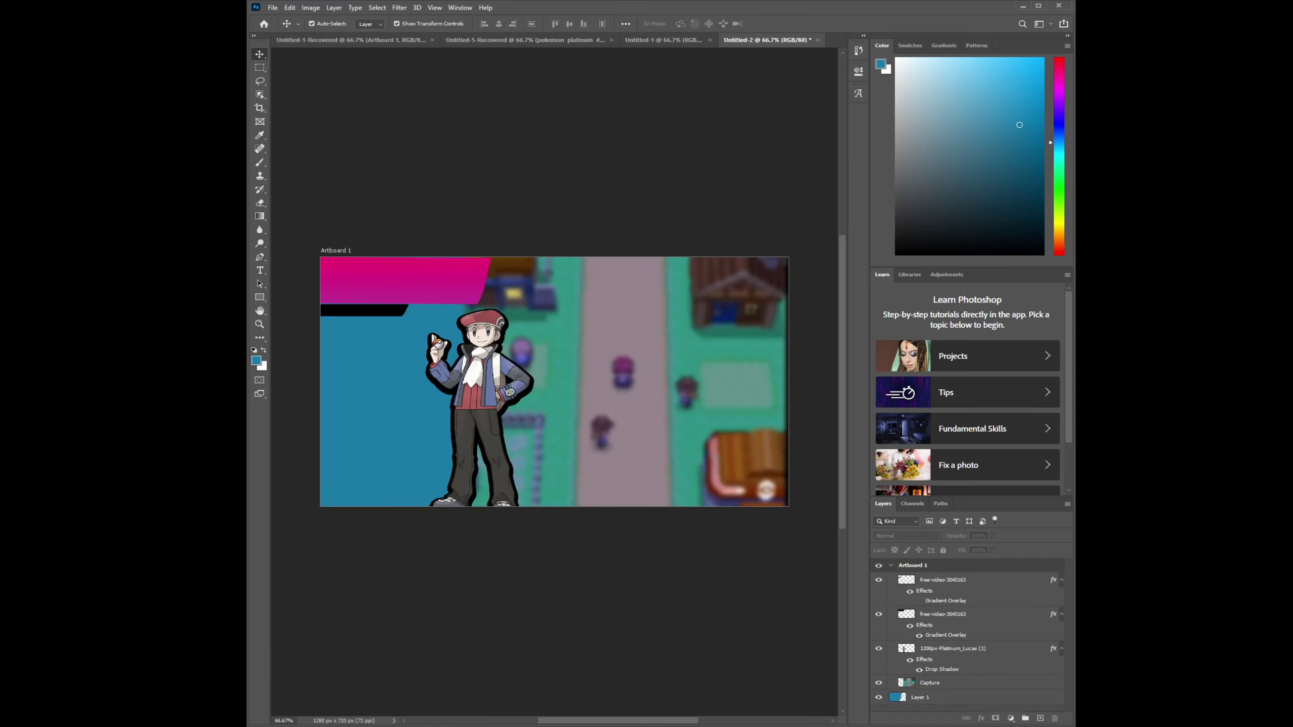
Add a placeholder text layer beside the character and place it first in the layer order, above Layer 1
{"action": "left_click", "coordinate": [260, 270]}
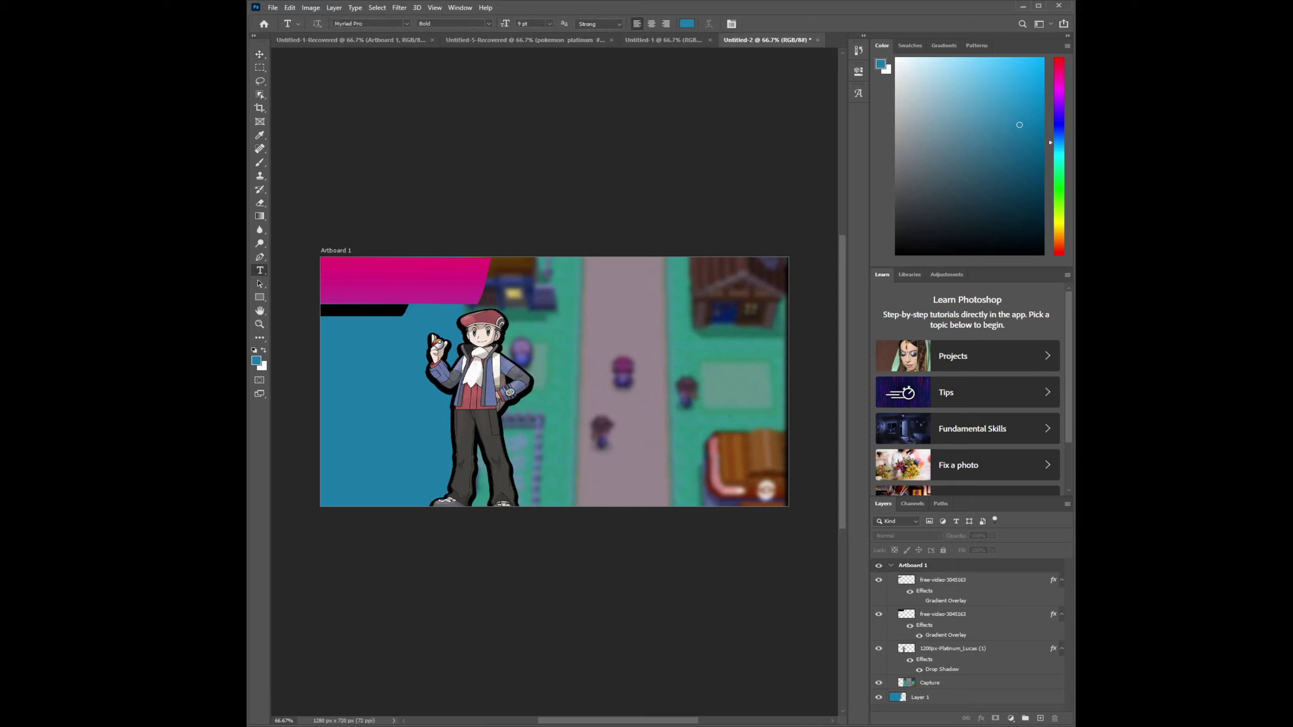
{"action": "left_click", "coordinate": [503, 407]}
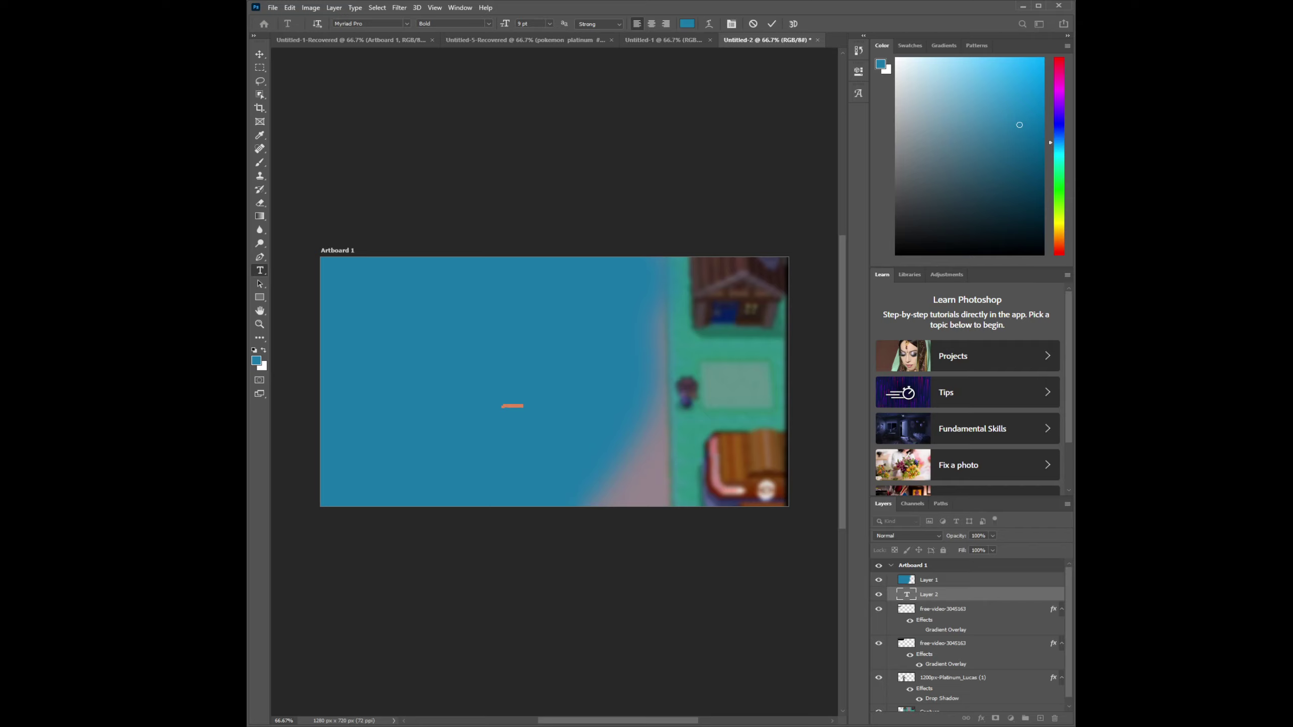
{"action": "left_click_drag", "start_coordinate": [935, 594], "coordinate": [935, 573]}
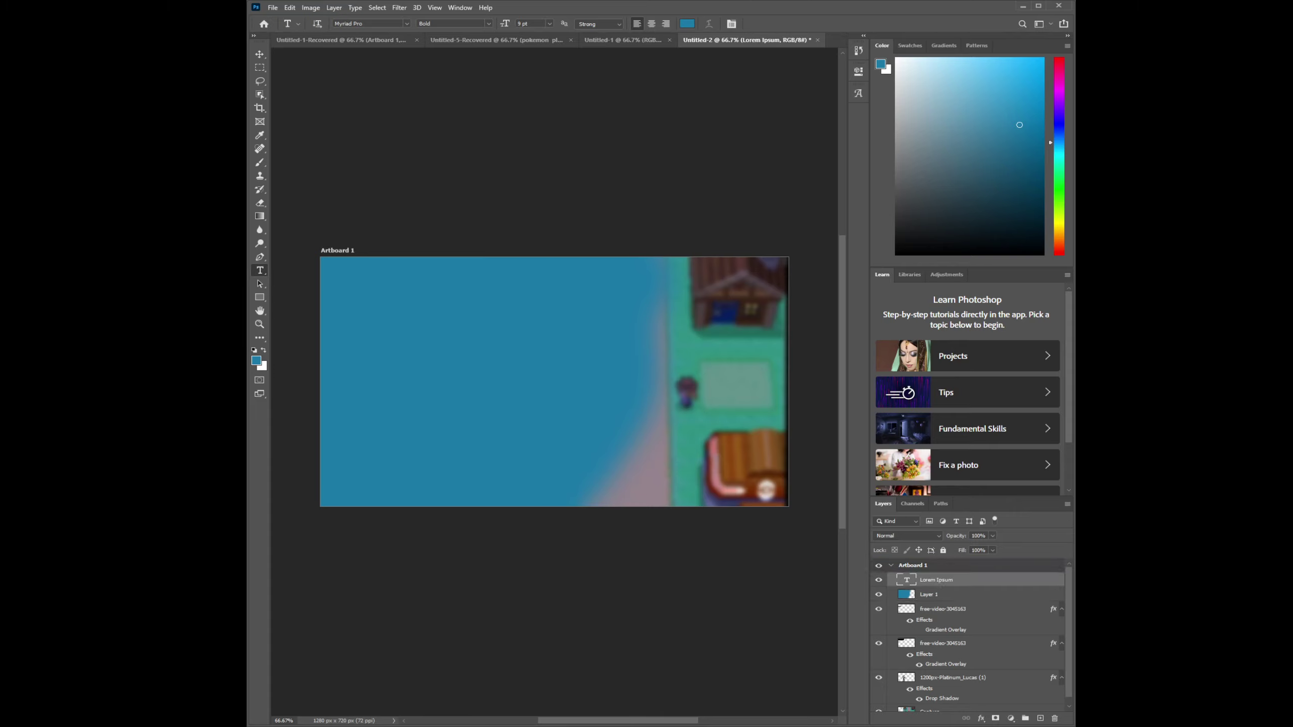
Put the blue Layer 1 back at the bottom of the layer order, beneath the Capture layer
{"action": "key", "text": "alt+bracketleft"}
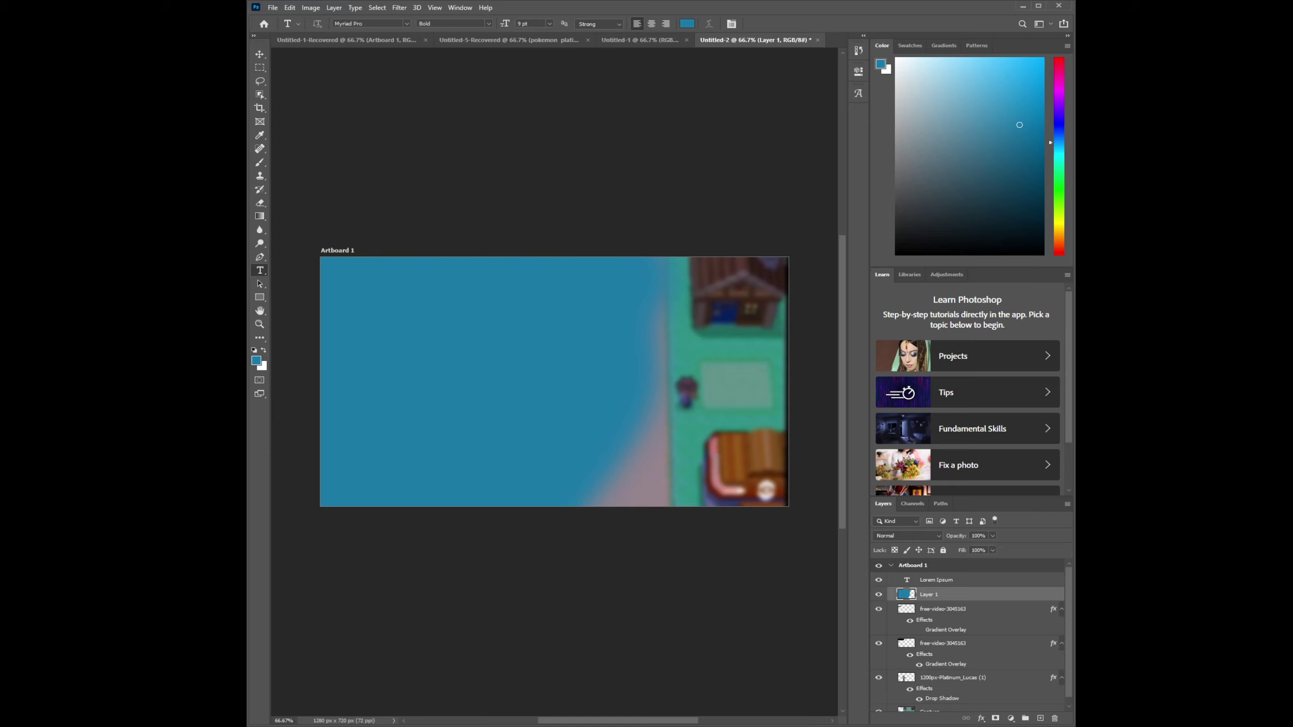
{"action": "scroll", "coordinate": [967, 637], "scroll_direction": "down", "scroll_amount": 1}
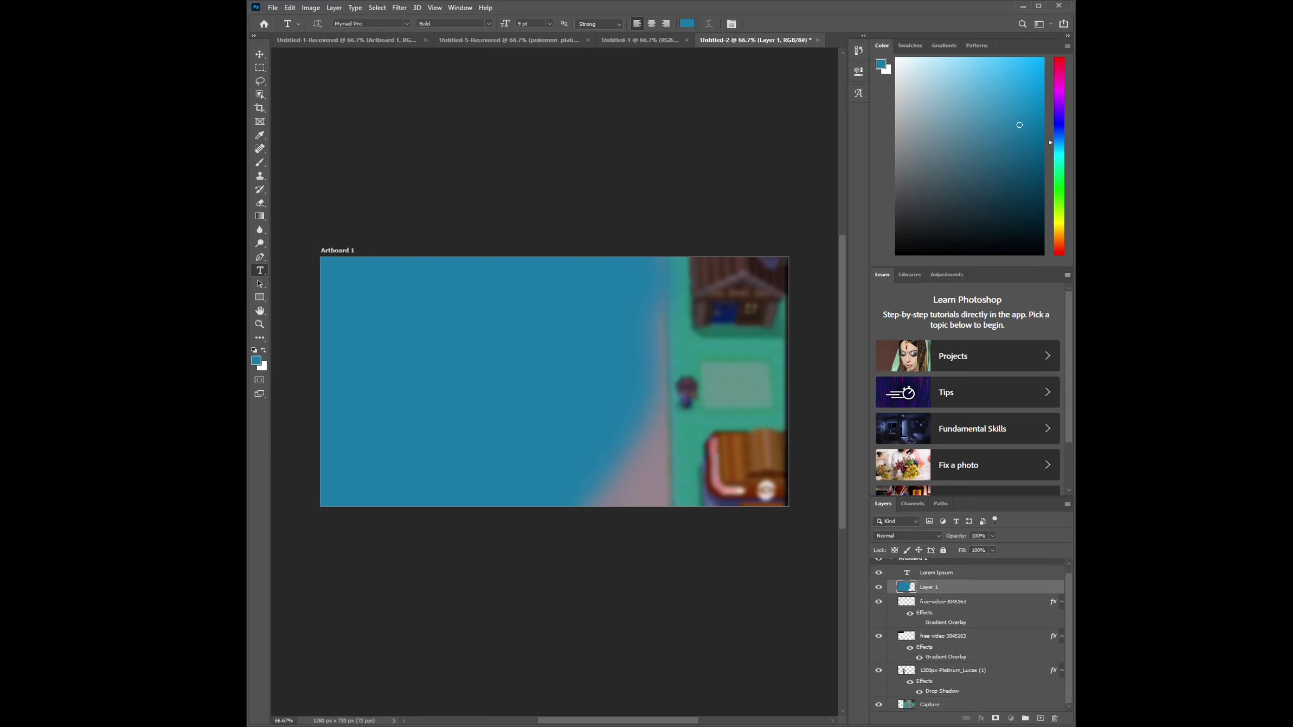
{"action": "key", "text": "ctrl+bracketleft"}
{"action": "key", "text": "ctrl+bracketleft"}
{"action": "key", "text": "ctrl+bracketleft"}
{"action": "left_click_drag", "start_coordinate": [929, 705], "coordinate": [929, 683]}
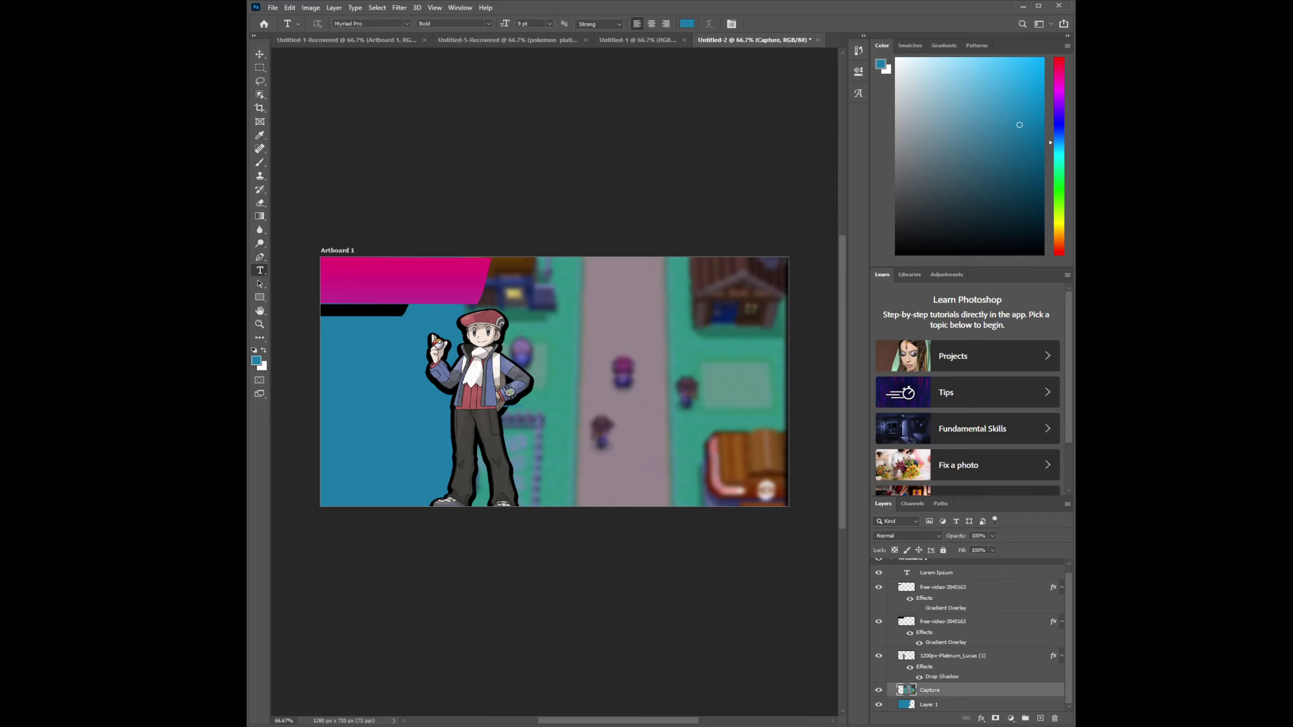
{"action": "scroll", "coordinate": [967, 636], "scroll_direction": "up", "scroll_amount": 1}
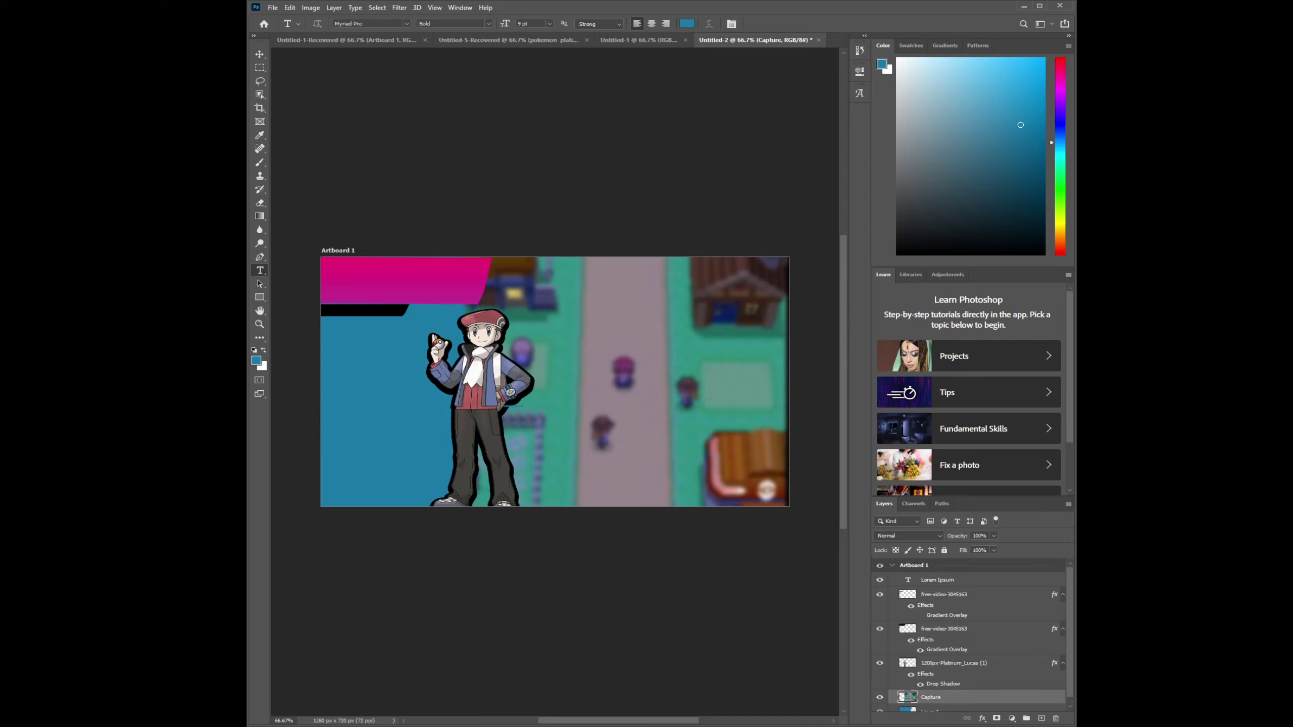
Scale the Lorem Ipsum placeholder text up proportionally to about 699%, extending it across the path beside the character
{"action": "left_click", "coordinate": [937, 579]}
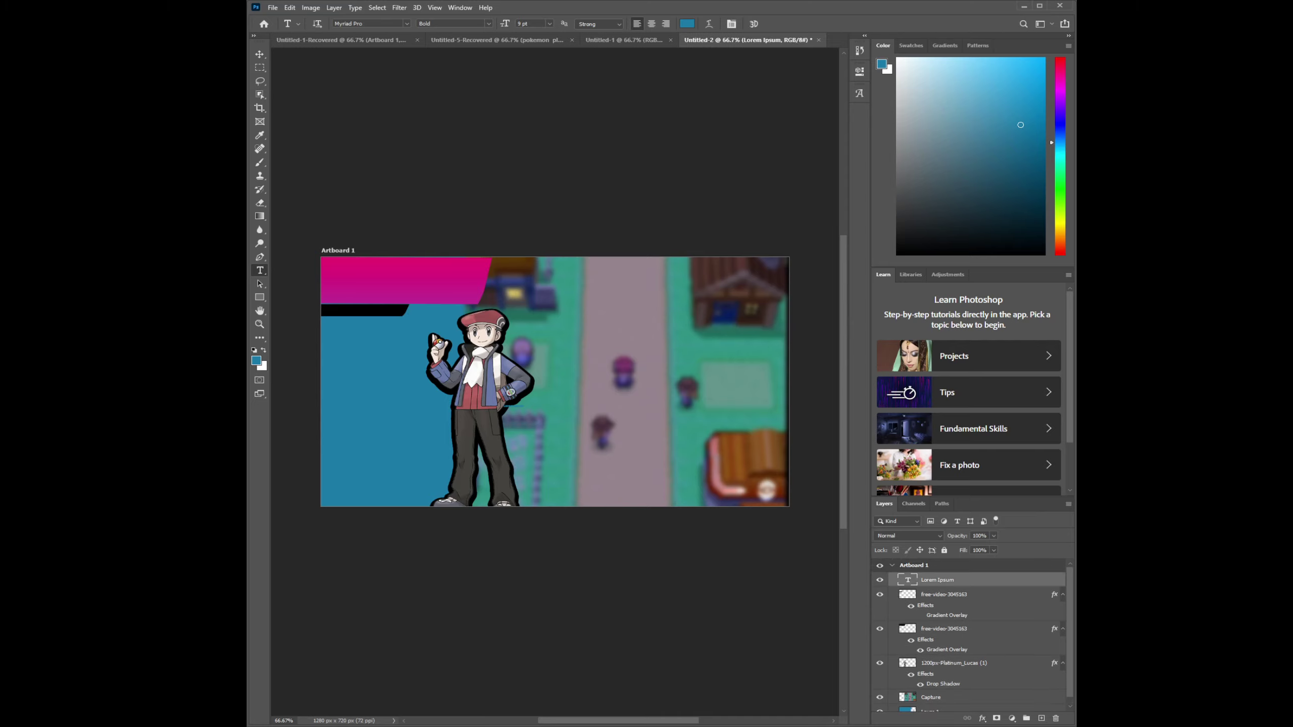
{"action": "key", "text": "v"}
{"action": "left_click_drag", "start_coordinate": [522, 408], "coordinate": [643, 427]}
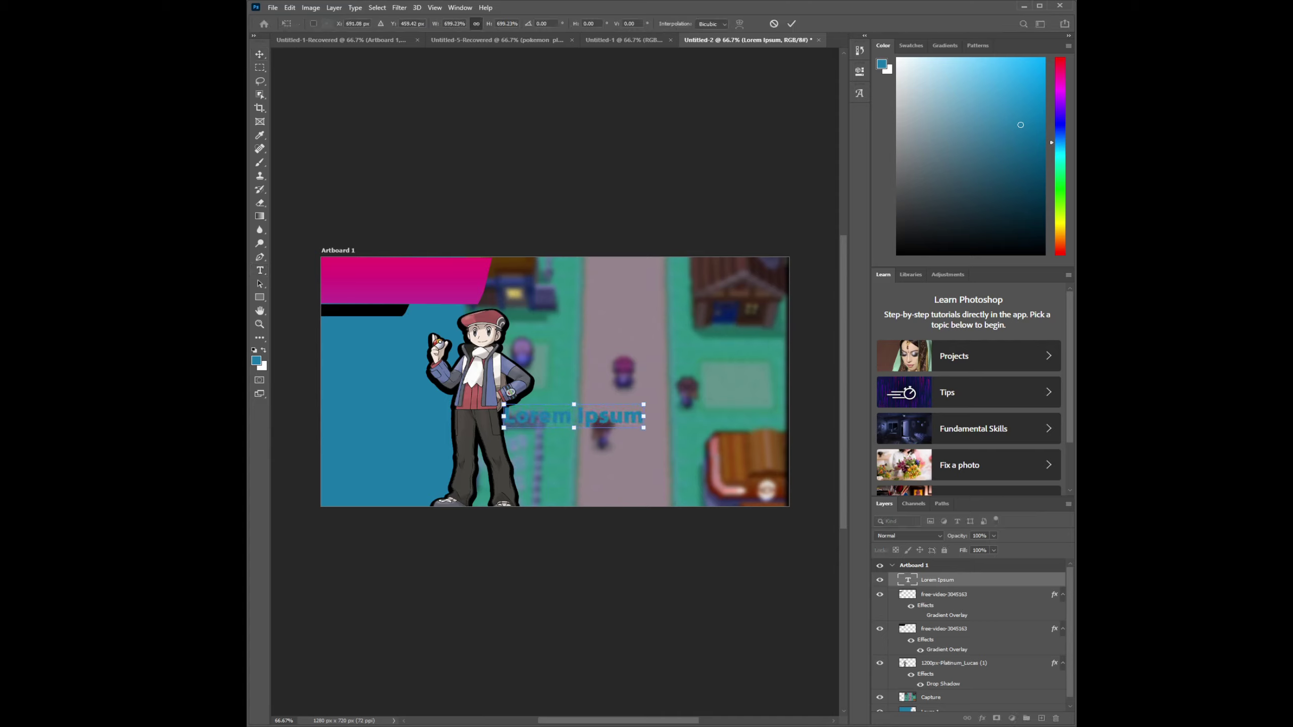
{"action": "key", "text": "Return"}
Replace the placeholder text with "Pokemon Platinum #9"
{"action": "double_click", "coordinate": [529, 418]}
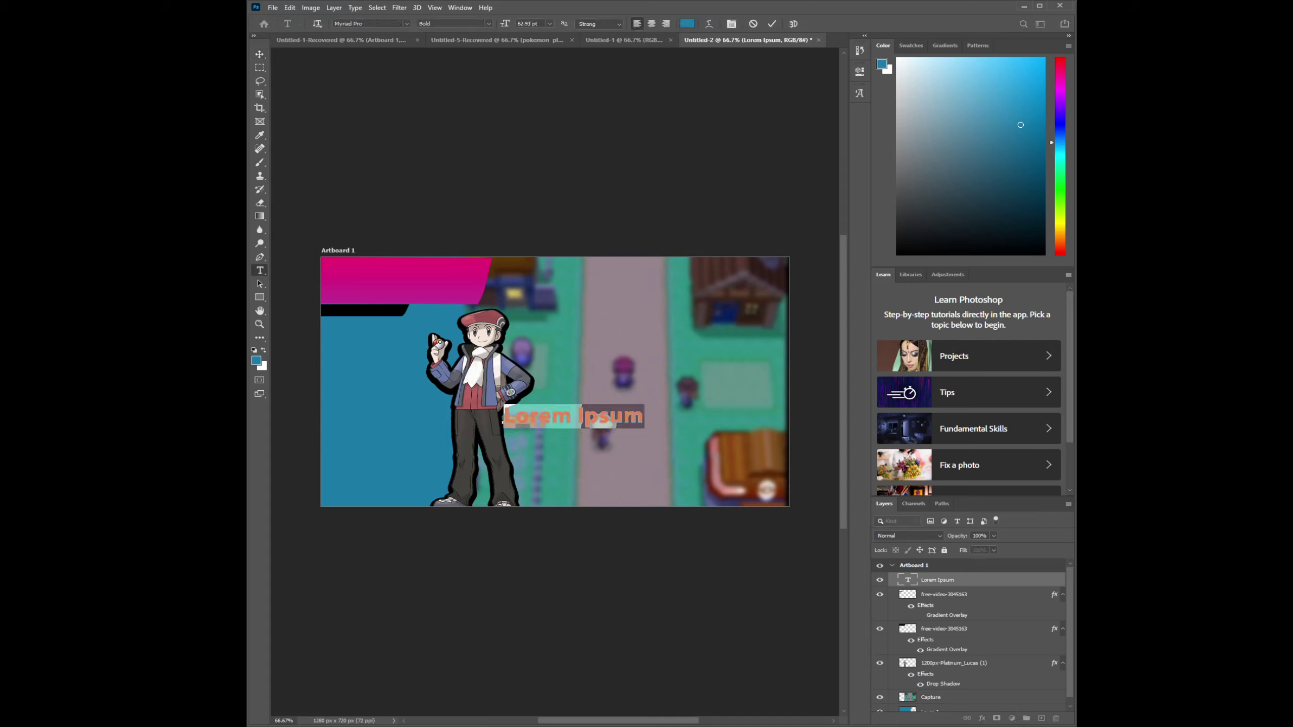
{"action": "key", "text": "BackSpace"}
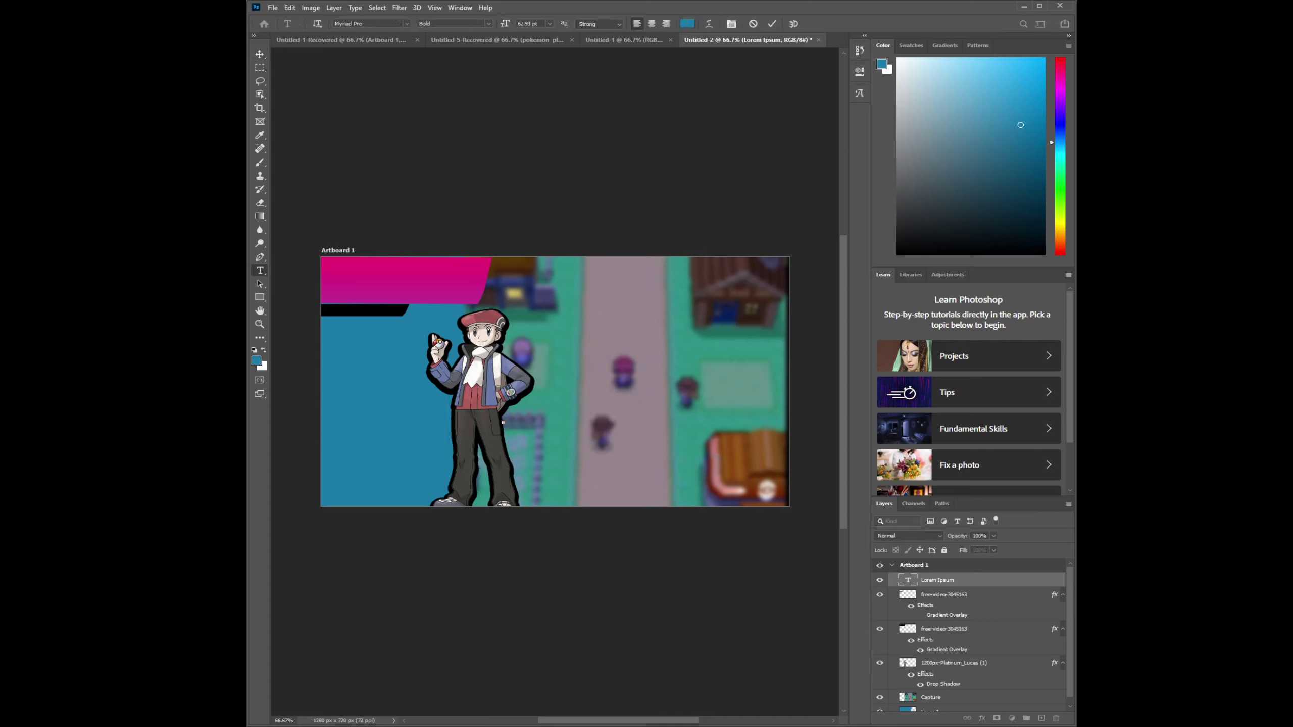
{"action": "type", "text": "Pokemon P"}
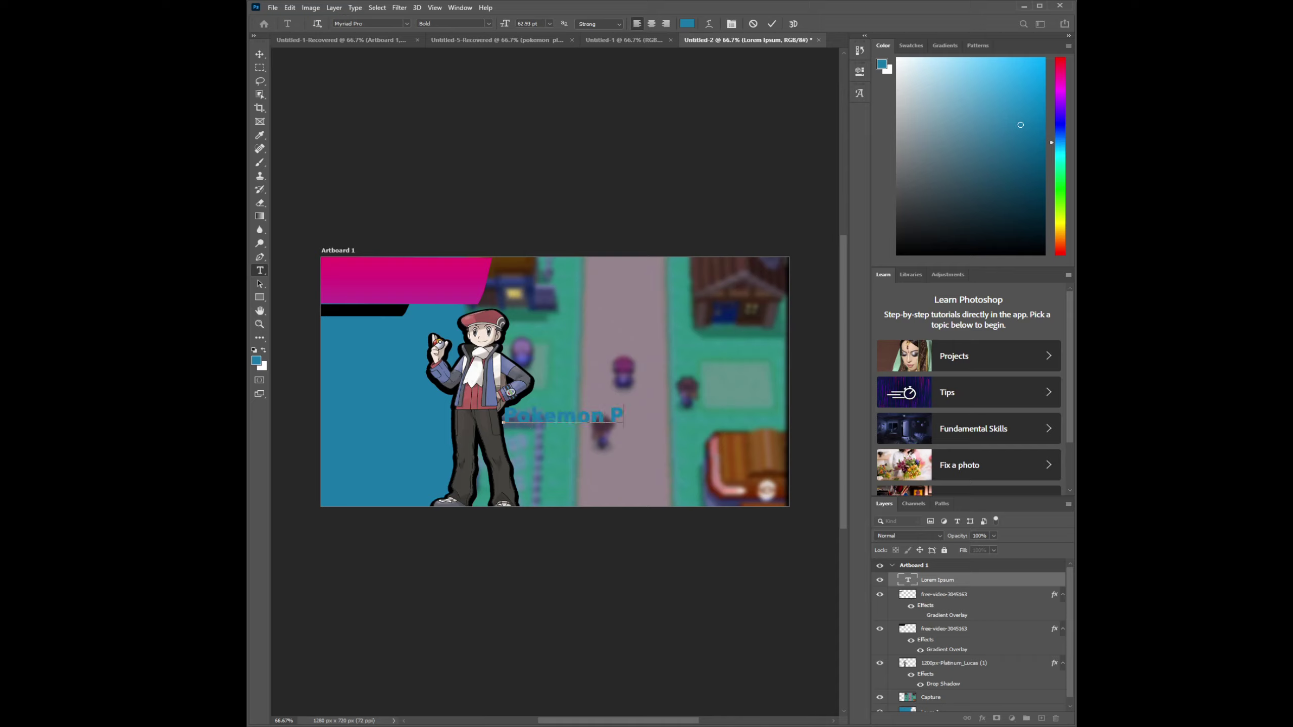
{"action": "type", "text": "latinum #9"}
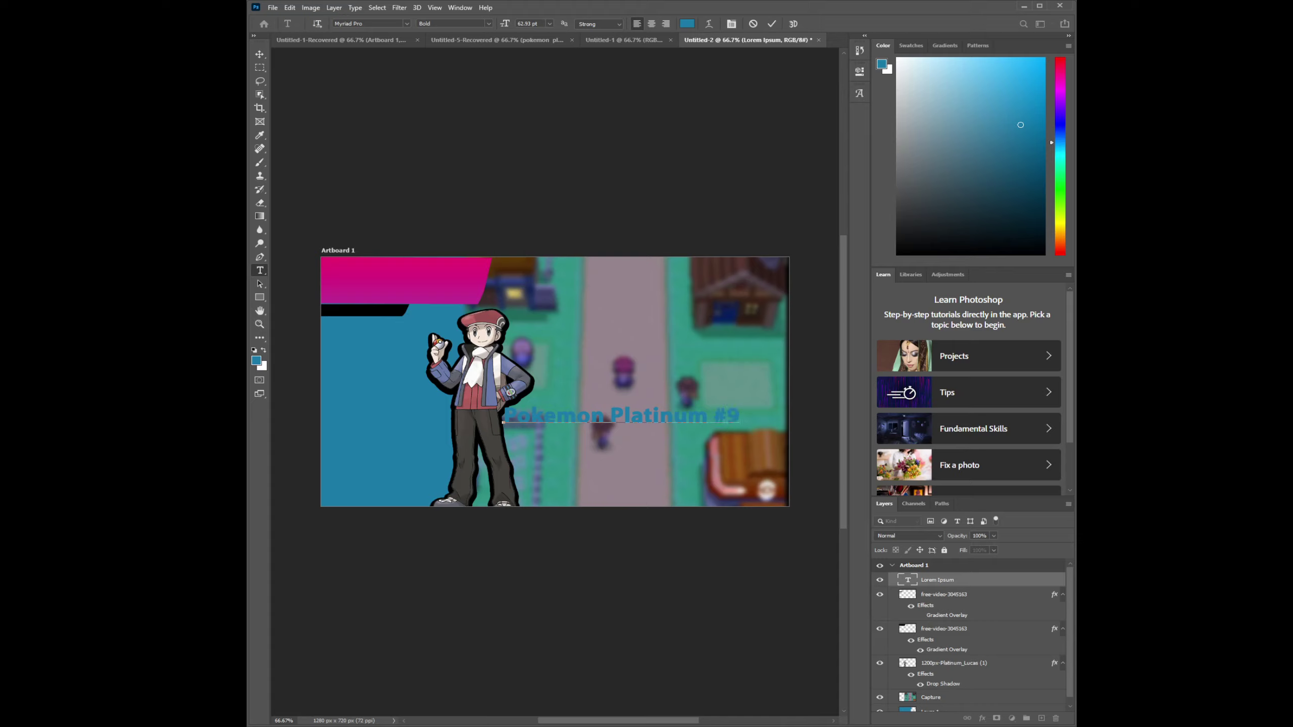
Set the font of the whole "Pokemon Platinum #9" title to Impact and finish editing the text
{"action": "key", "text": "ctrl+a"}
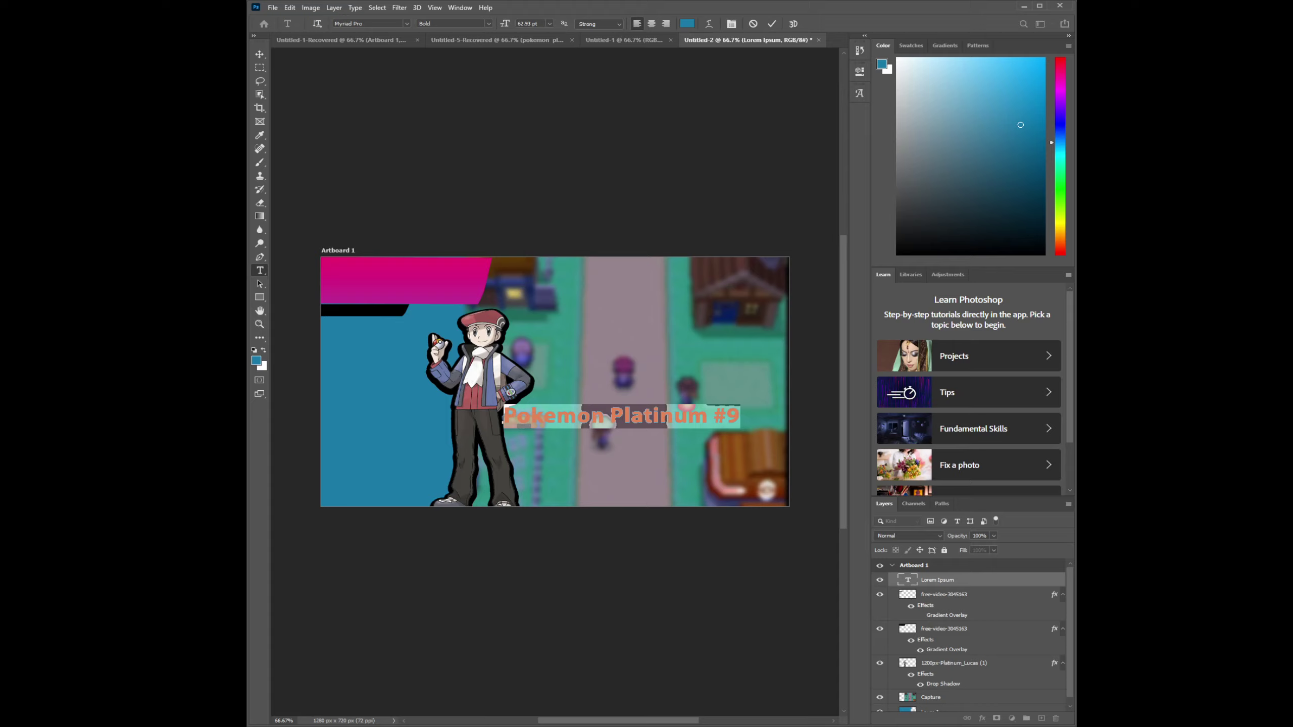
{"action": "left_click", "coordinate": [369, 23]}
{"action": "key", "text": "Up"}
{"action": "key", "text": "Up"}
{"action": "key", "text": "Up"}
{"action": "key", "text": "Up"}
{"action": "key", "text": "Up"}
{"action": "key", "text": "Up"}
{"action": "key", "text": "Up"}
{"action": "key", "text": "Up"}
{"action": "key", "text": "Up"}
{"action": "key", "text": "Up"}
{"action": "key", "text": "Up"}
{"action": "key", "text": "Up"}
{"action": "key", "text": "Up"}
{"action": "key", "text": "Up"}
{"action": "key", "text": "Up"}
{"action": "key", "text": "Up"}
{"action": "key", "text": "Up"}
{"action": "key", "text": "Up"}
{"action": "key", "text": "Up"}
{"action": "key", "text": "Up"}
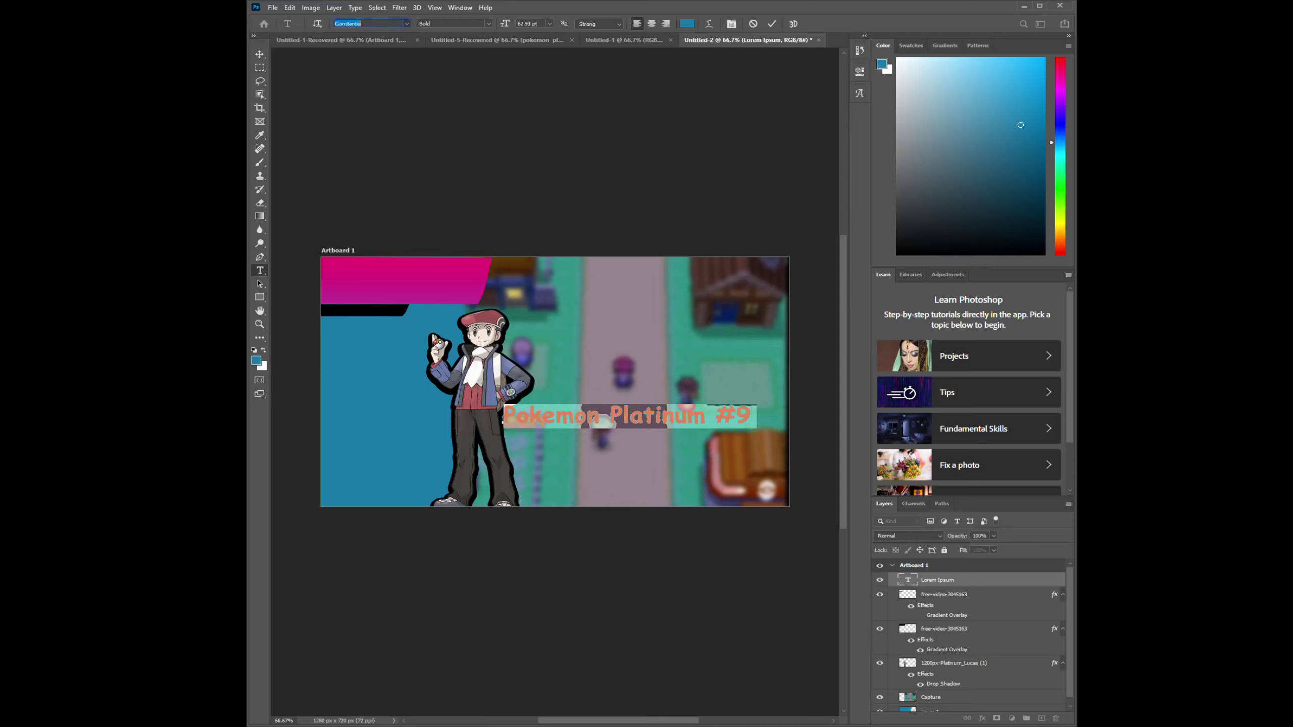
{"action": "key", "text": "Down"}
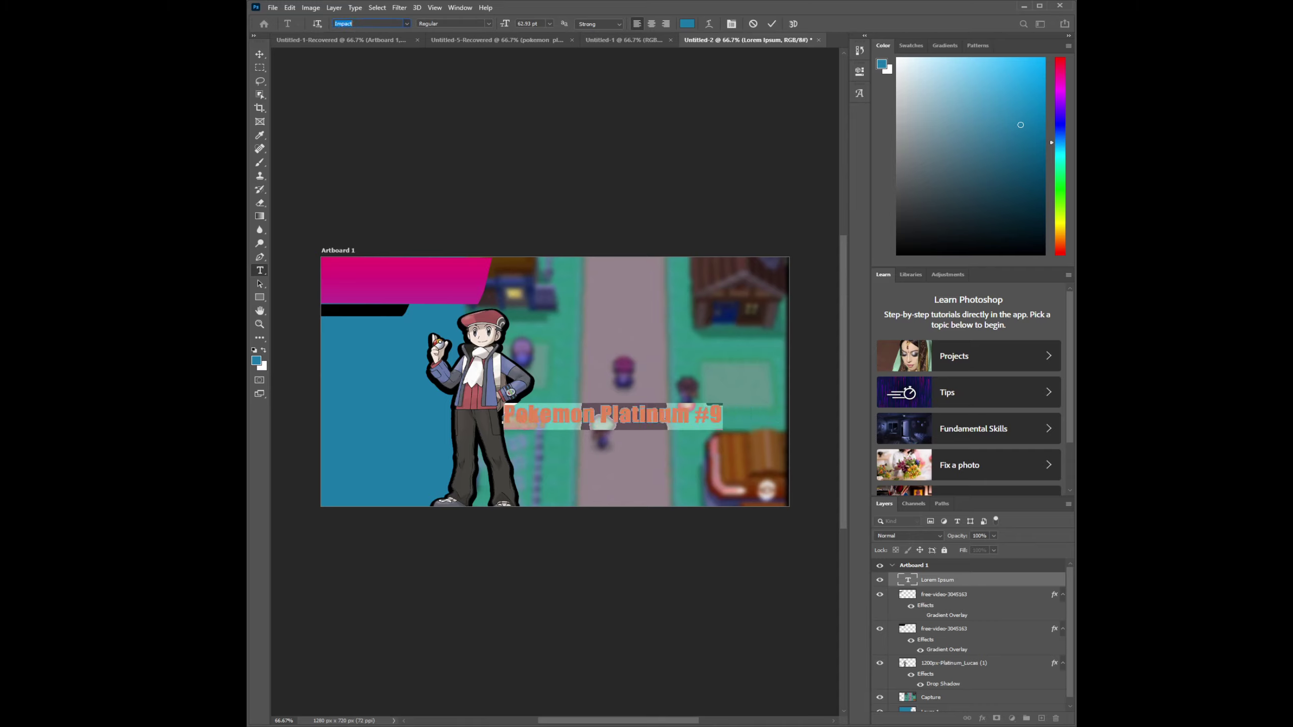
{"action": "key", "text": "Down"}
{"action": "key", "text": "Down"}
{"action": "key", "text": "Down"}
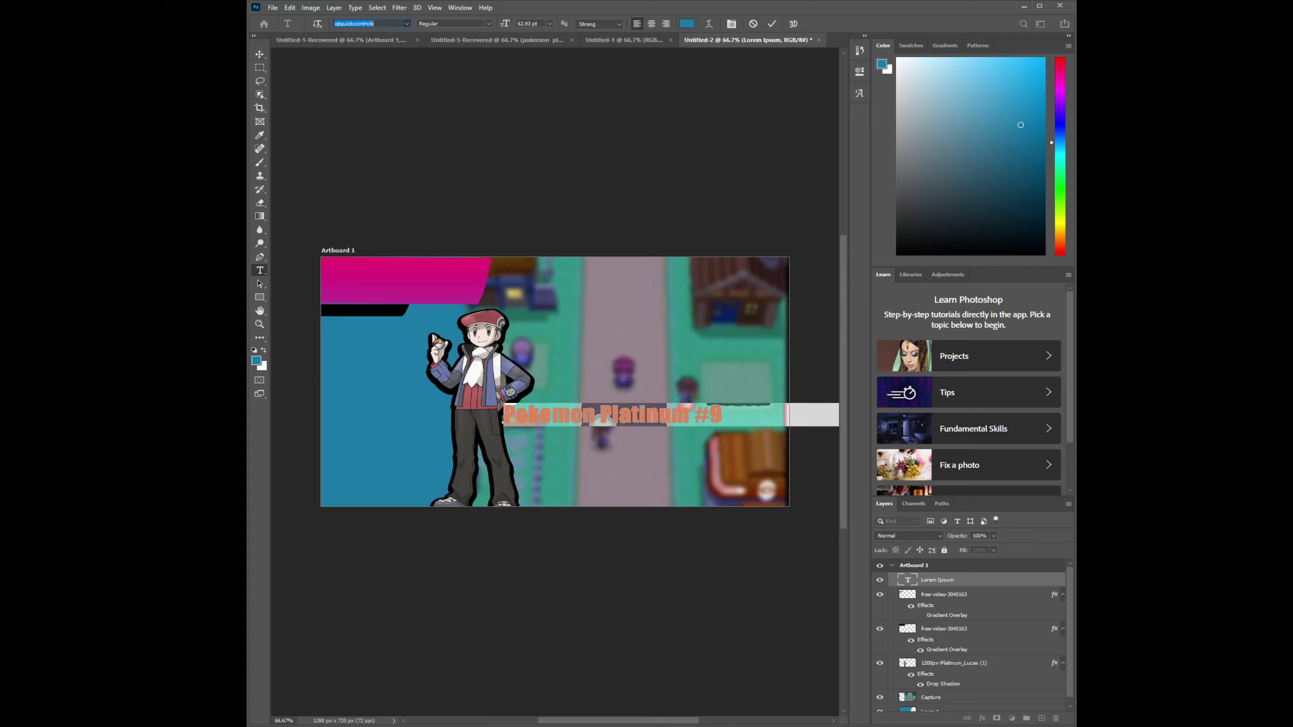
{"action": "key", "text": "Up"}
{"action": "key", "text": "Up"}
{"action": "key", "text": "Up"}
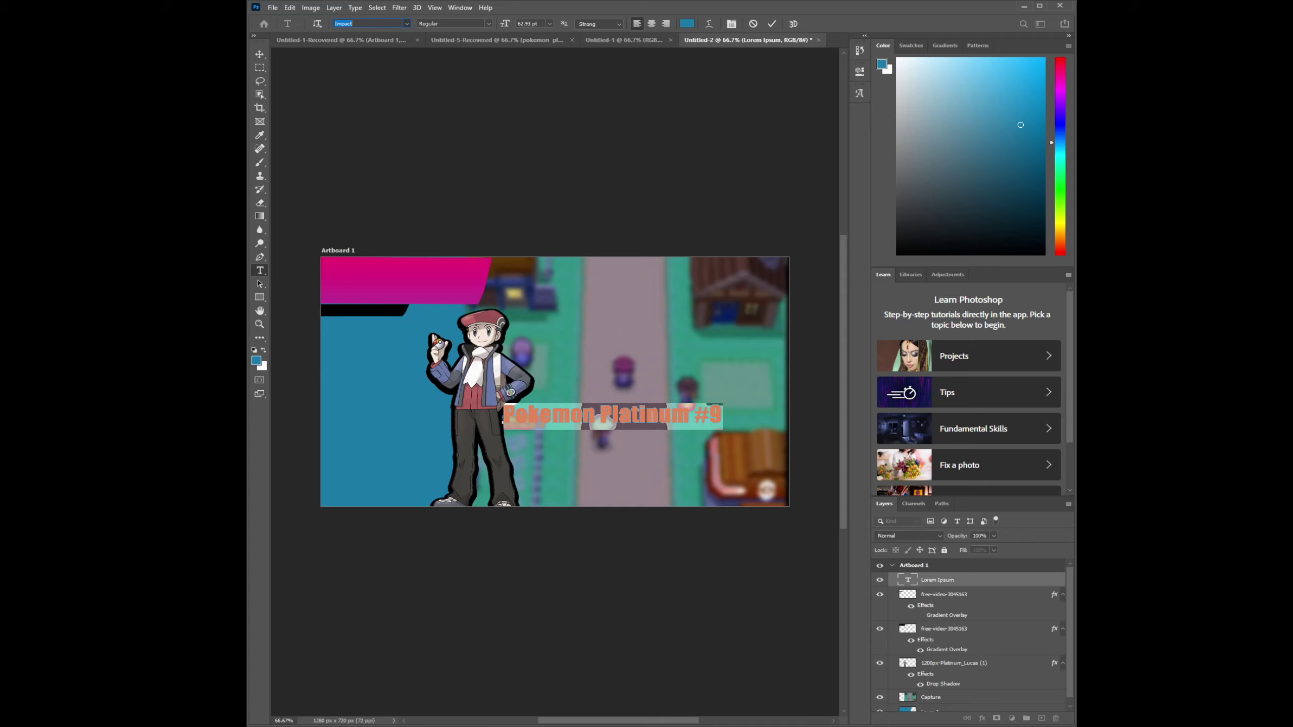
{"action": "key", "text": "Return"}
{"action": "left_click", "coordinate": [259, 54]}
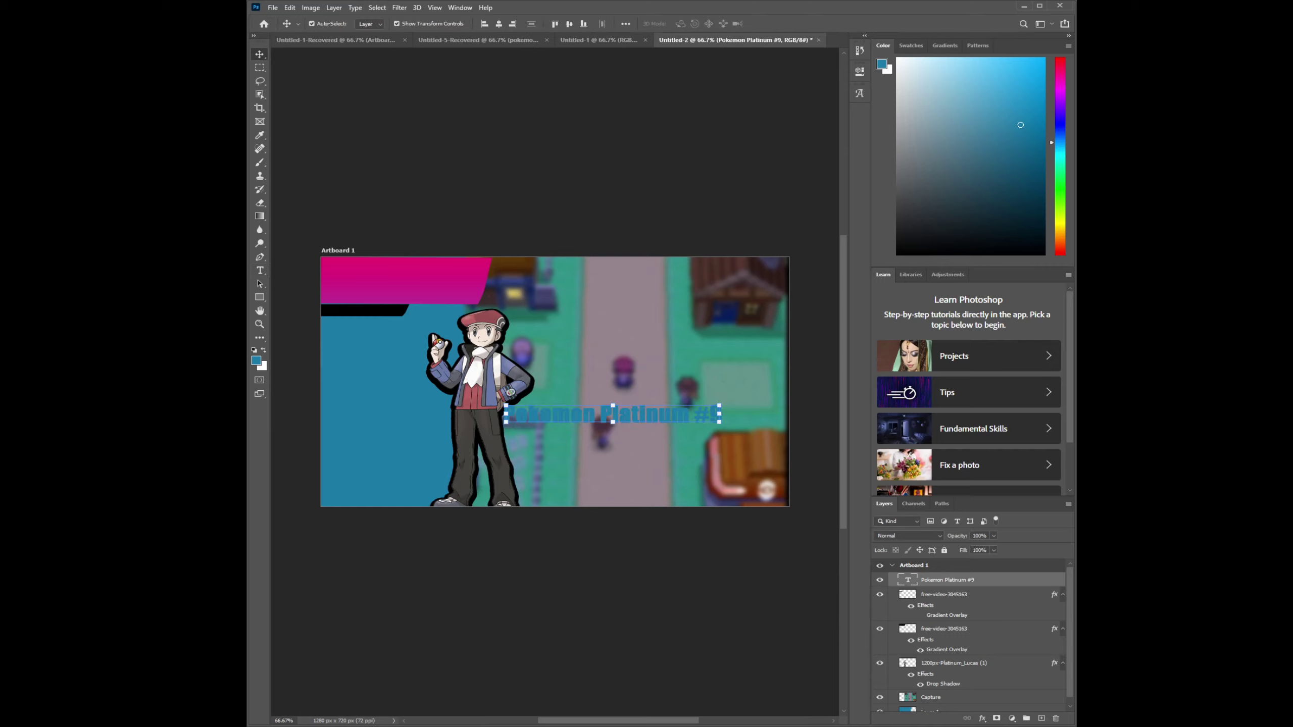
{"action": "left_click", "coordinate": [612, 415]}
{"action": "double_click", "coordinate": [612, 414]}
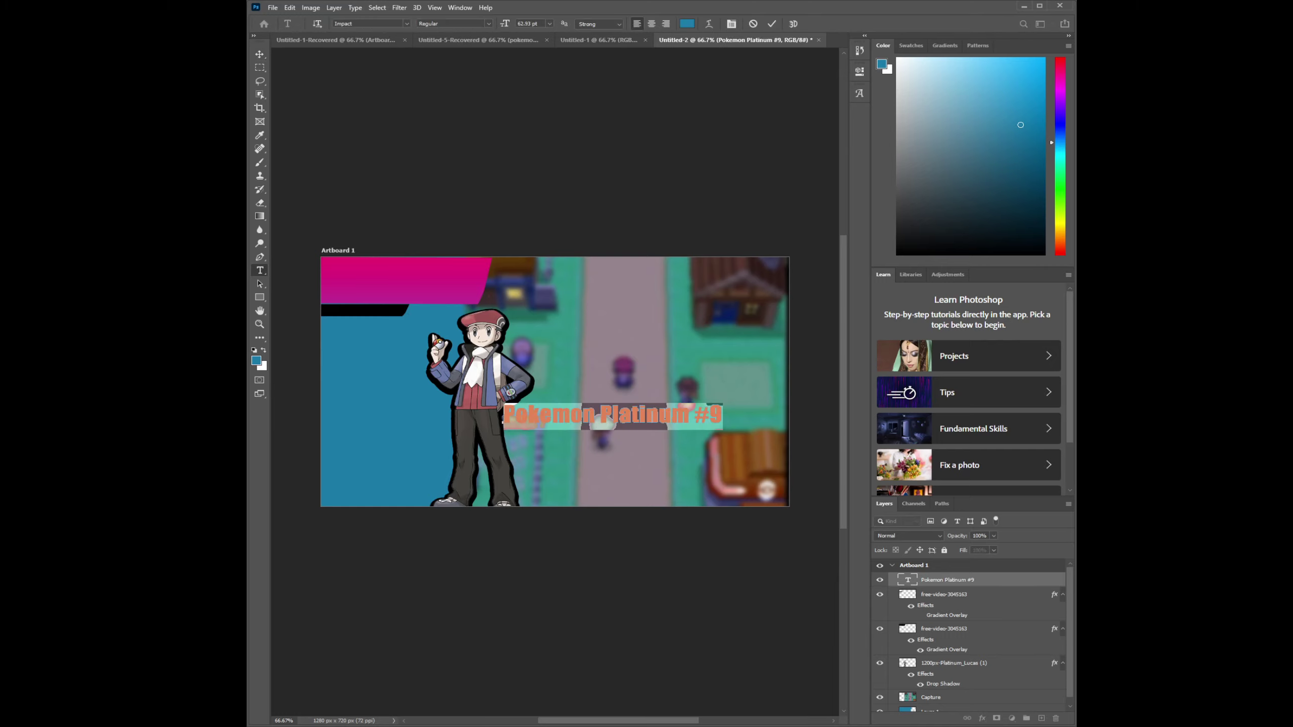
{"action": "key", "text": "Escape"}
{"action": "key", "text": "v"}
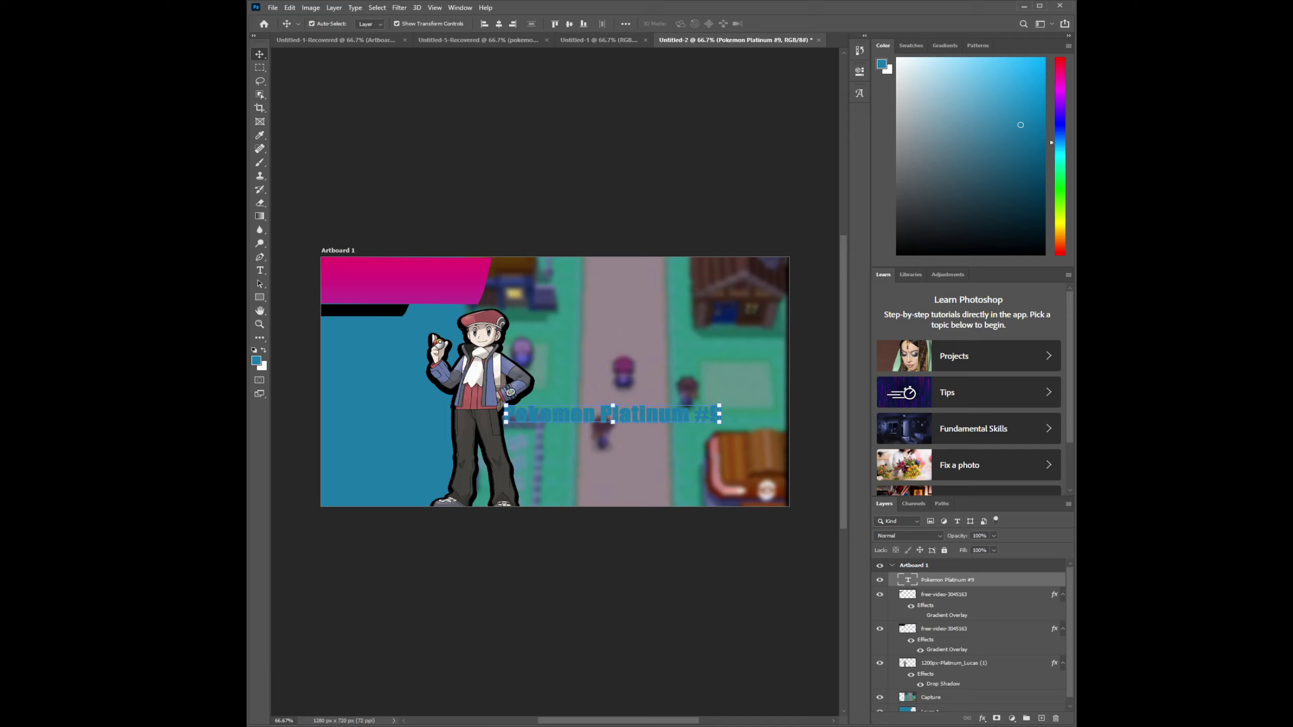
Add a black stroke and a black drop shadow to the "Pokemon Platinum #9" text layer
{"action": "key", "text": "h"}
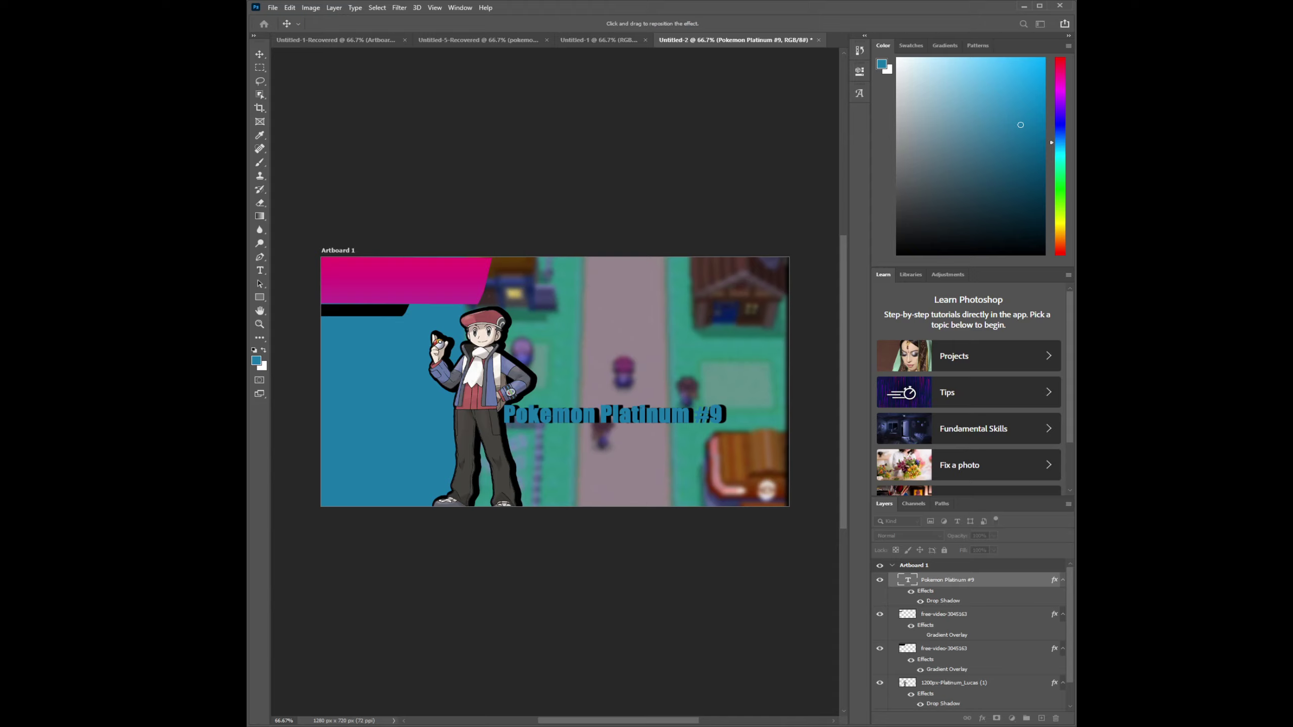
{"action": "key", "text": "Return"}
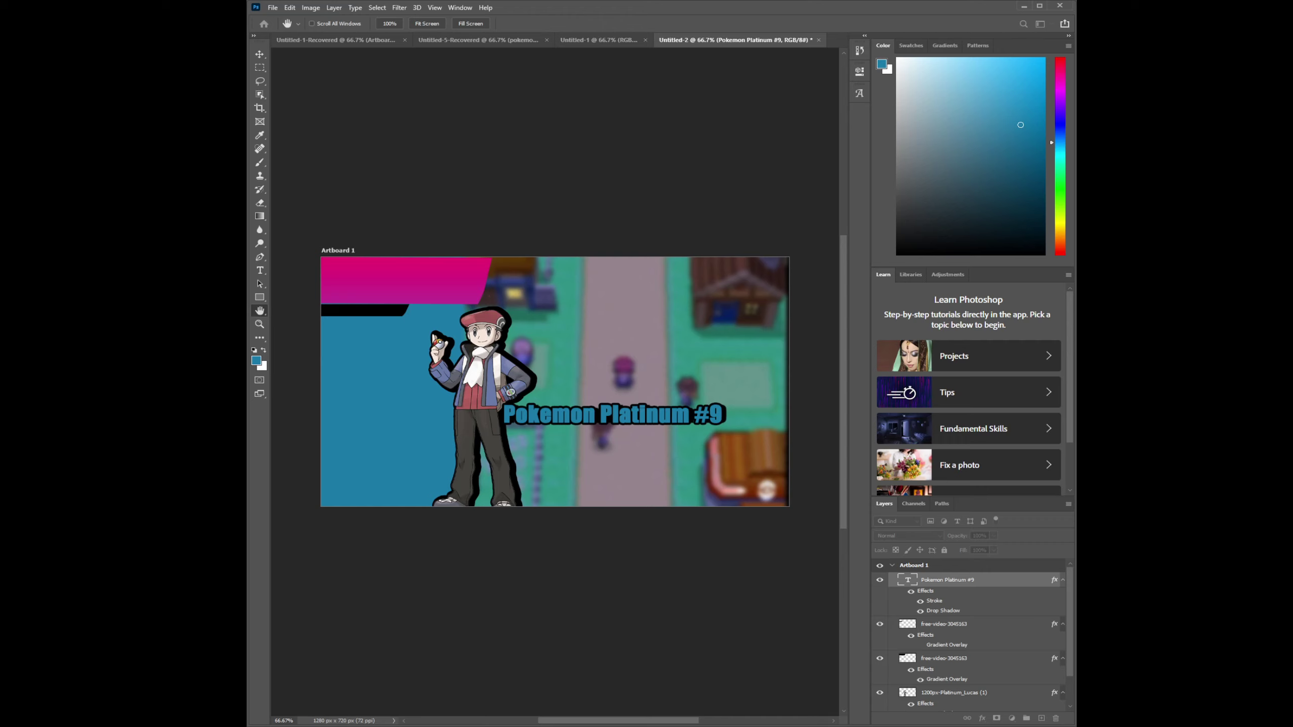
{"action": "key", "text": "Return"}
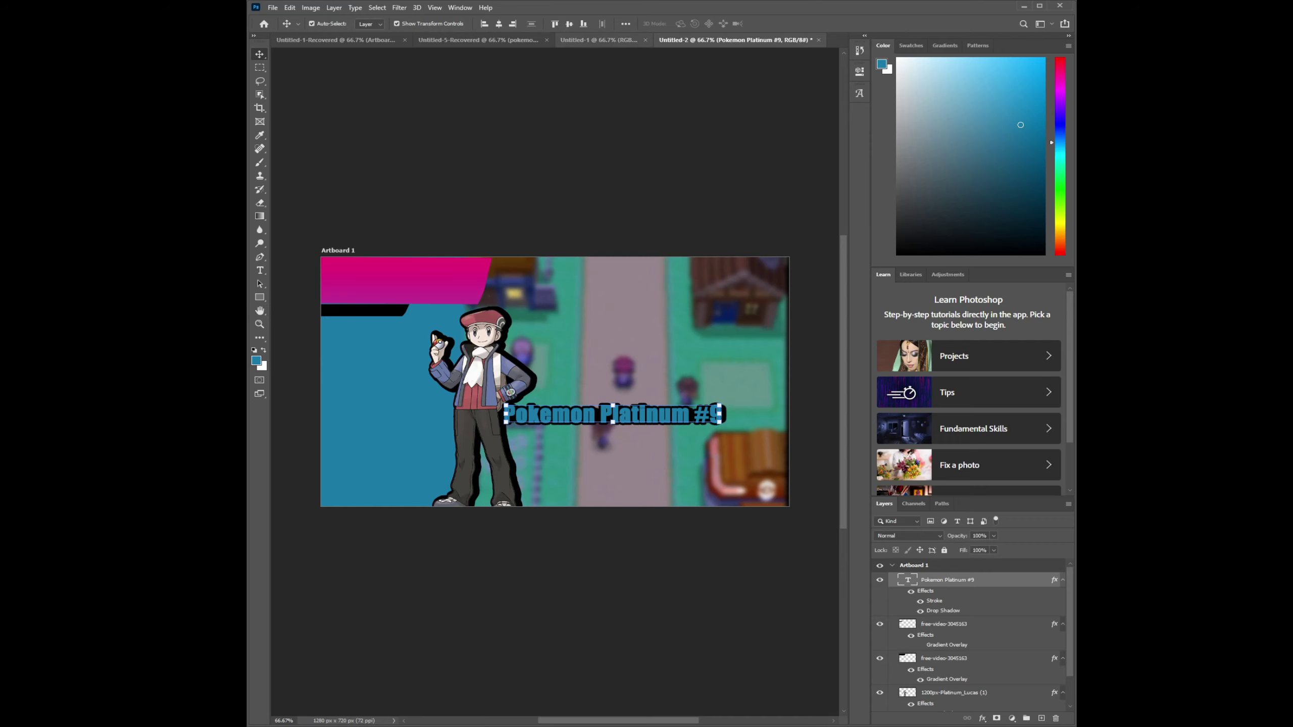
Examine which font the "pokemon platinum #6" title in Untitled-5-Recovered uses, leaving its text unedited
{"action": "left_click", "coordinate": [602, 40]}
{"action": "key", "text": "ctrl+shift+Tab"}
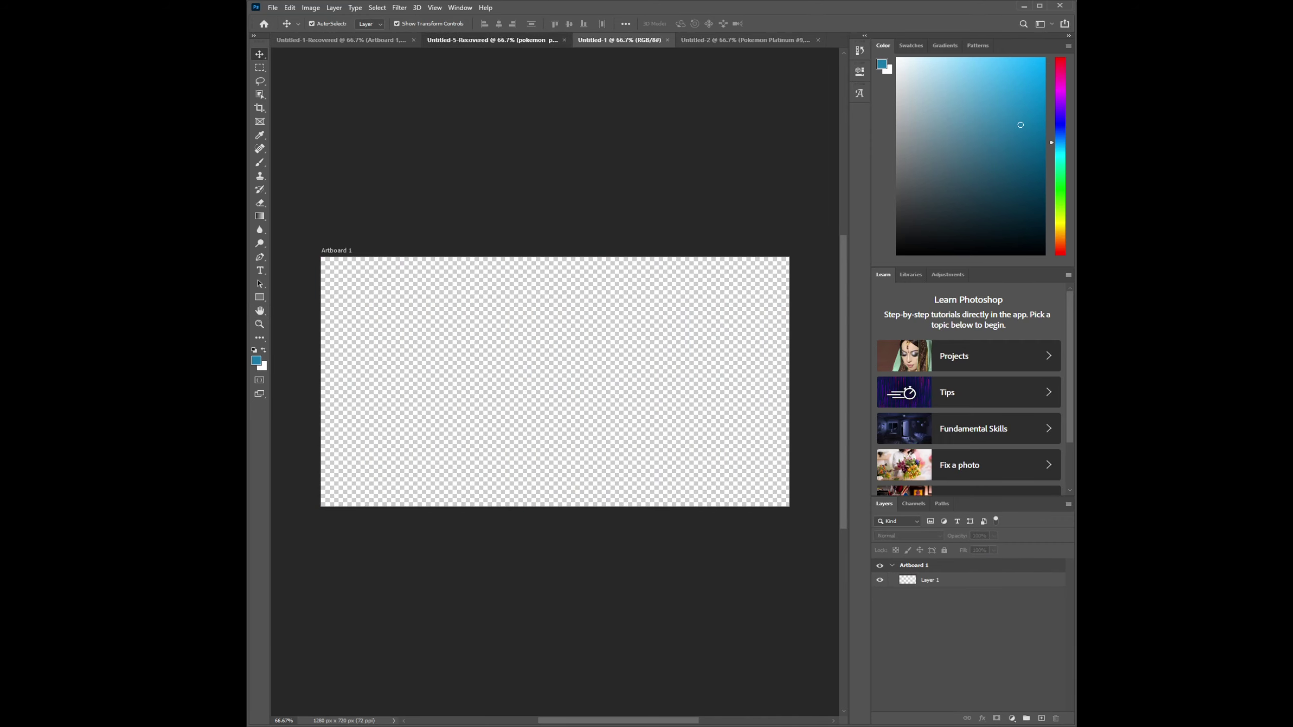
{"action": "double_click", "coordinate": [555, 434]}
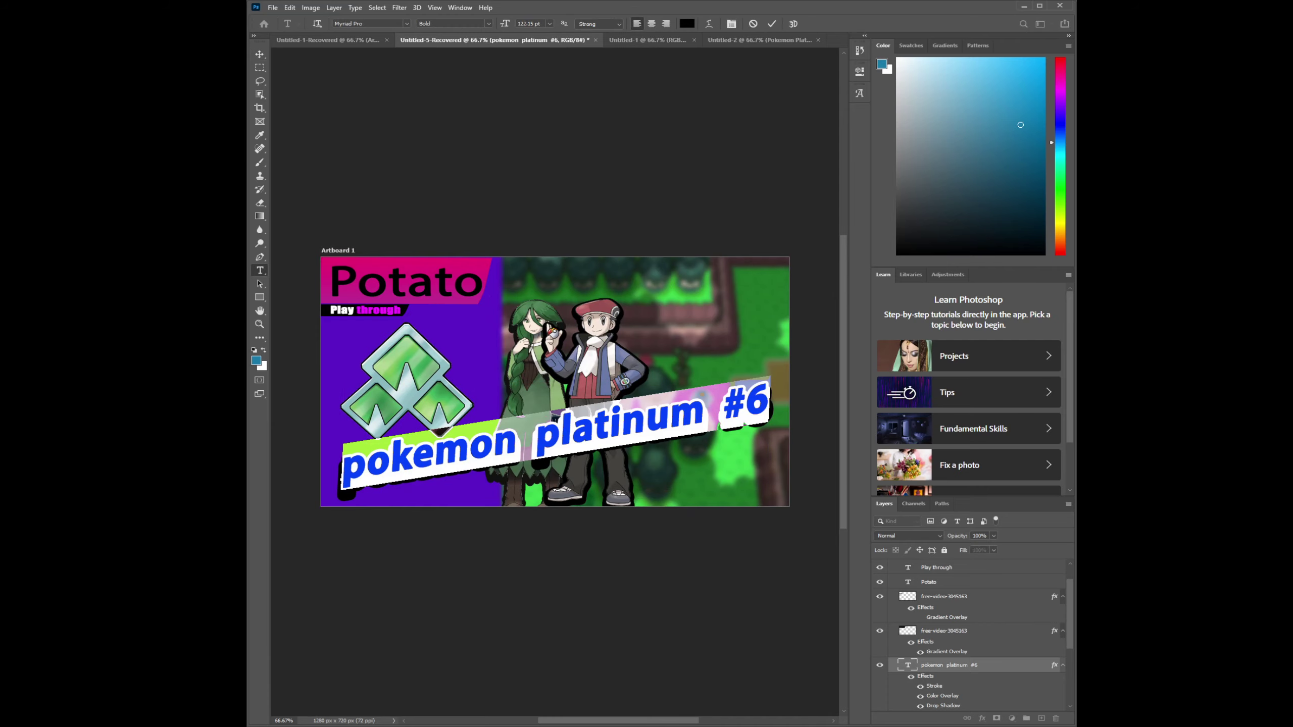
{"action": "key", "text": "Escape"}
{"action": "key", "text": "v"}
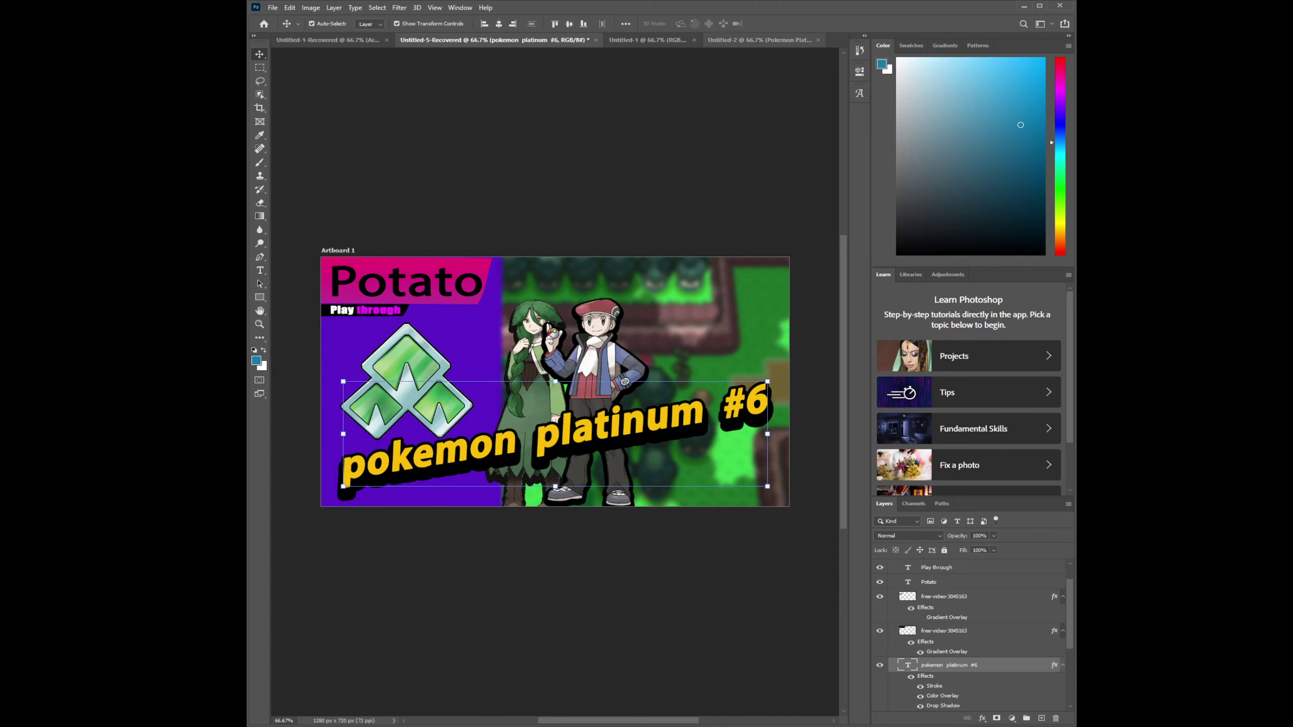
Return to Untitled-2 and open the whole "Pokemon Platinum #9" title for a font change
{"action": "left_click", "coordinate": [759, 40]}
{"action": "double_click", "coordinate": [612, 414]}
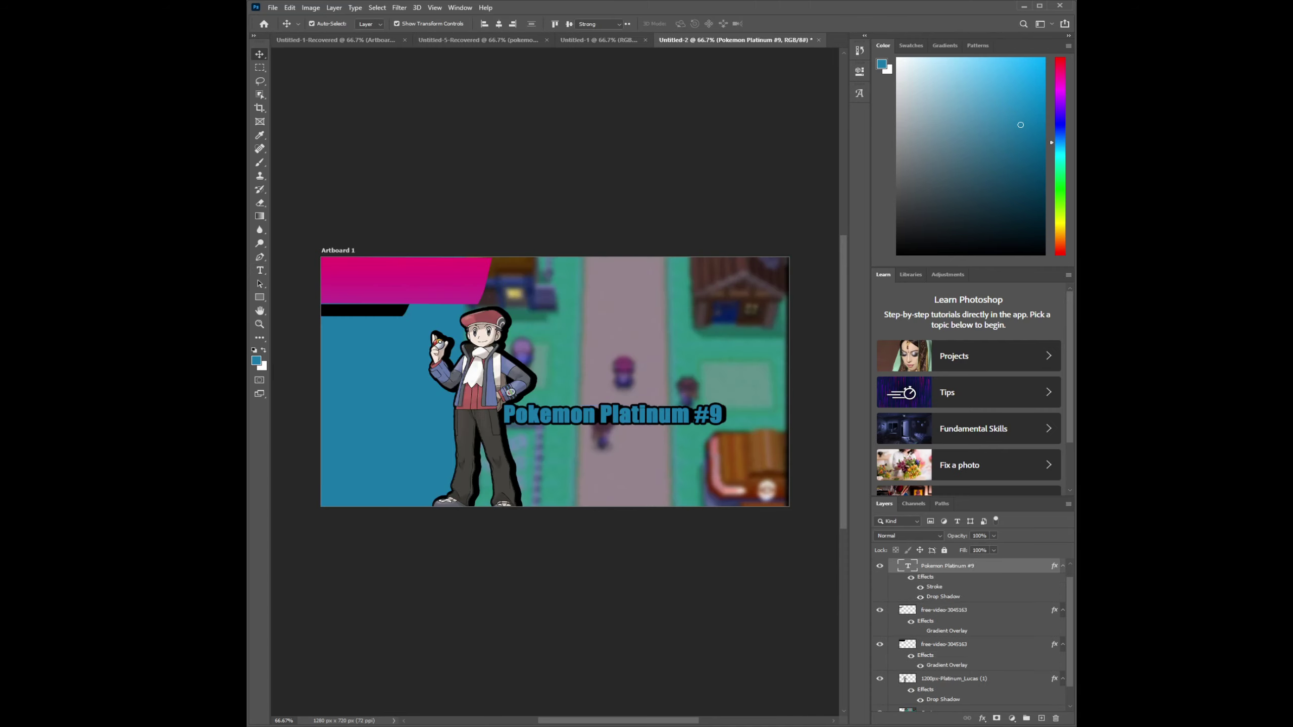
{"action": "left_click", "coordinate": [369, 23]}
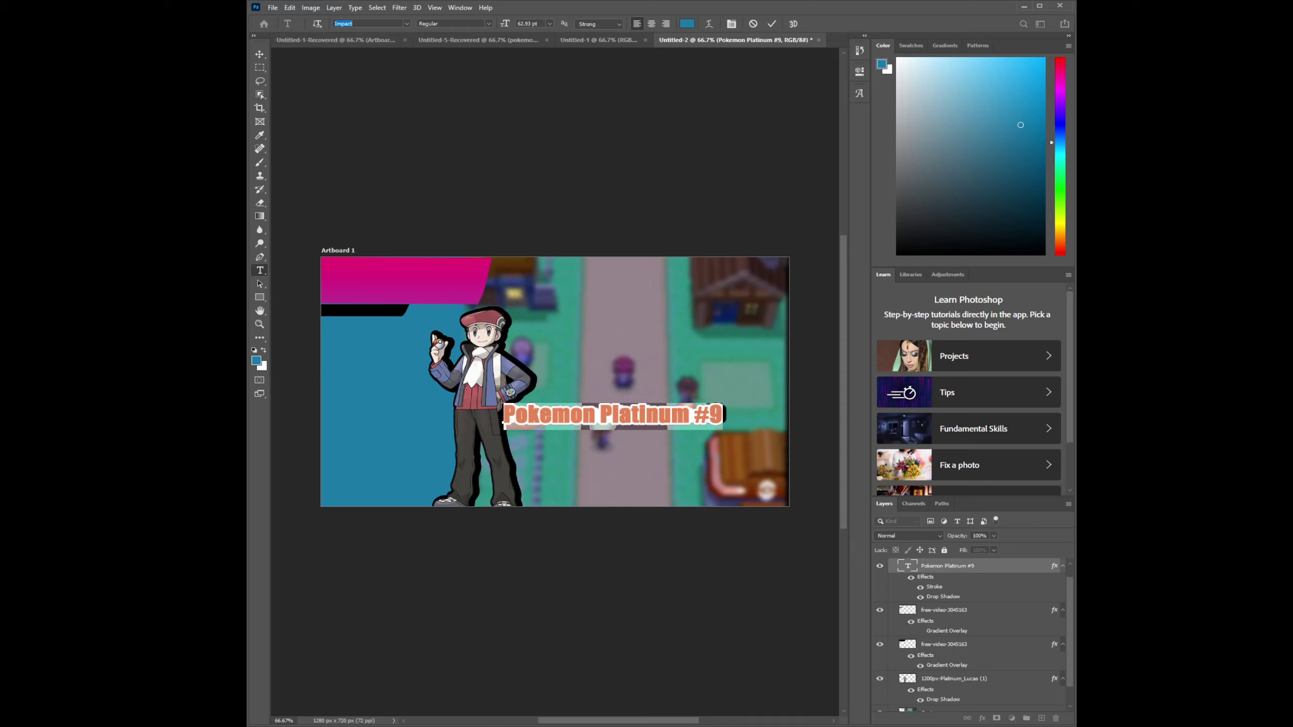
Try out a range of installed fonts on the selected title text
{"action": "key", "text": "Up"}
{"action": "key", "text": "Up"}
{"action": "key", "text": "Up"}
{"action": "key", "text": "Up"}
{"action": "key", "text": "Up"}
{"action": "key", "text": "Up"}
{"action": "key", "text": "Up"}
{"action": "key", "text": "Up"}
{"action": "key", "text": "Up"}
{"action": "key", "text": "Up"}
{"action": "key", "text": "Up"}
{"action": "key", "text": "Up"}
{"action": "key", "text": "Up"}
{"action": "key", "text": "Up"}
{"action": "key", "text": "Up"}
{"action": "key", "text": "Up"}
{"action": "key", "text": "Up"}
{"action": "key", "text": "Up"}
{"action": "key", "text": "Up"}
{"action": "key", "text": "Up"}
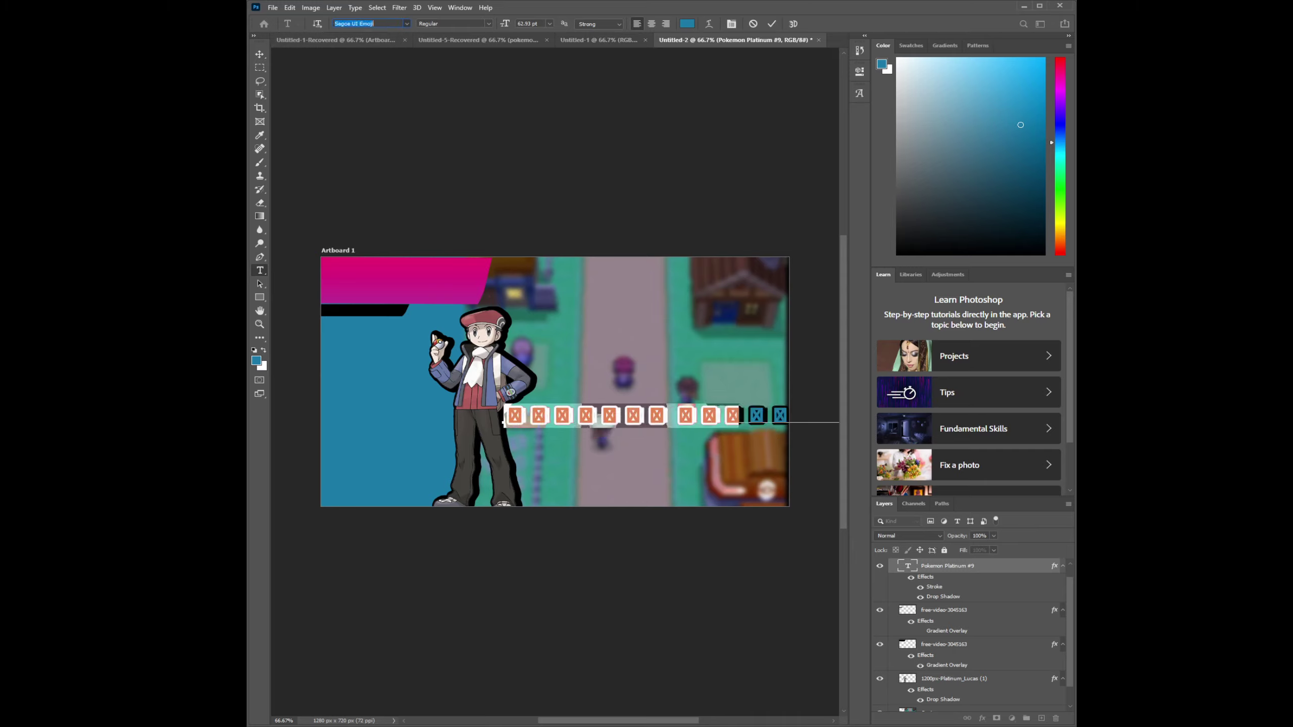
{"action": "key", "text": "Down"}
{"action": "key", "text": "Down"}
{"action": "key", "text": "Down"}
{"action": "key", "text": "Down"}
{"action": "key", "text": "Down"}
{"action": "key", "text": "Down"}
{"action": "key", "text": "Down"}
{"action": "key", "text": "Down"}
{"action": "key", "text": "Down"}
{"action": "key", "text": "Down"}
{"action": "key", "text": "Down"}
{"action": "key", "text": "Down"}
{"action": "key", "text": "Down"}
{"action": "key", "text": "Down"}
{"action": "key", "text": "Down"}
{"action": "key", "text": "Down"}
{"action": "key", "text": "Down"}
{"action": "key", "text": "Down"}
{"action": "key", "text": "Down"}
{"action": "key", "text": "Down"}
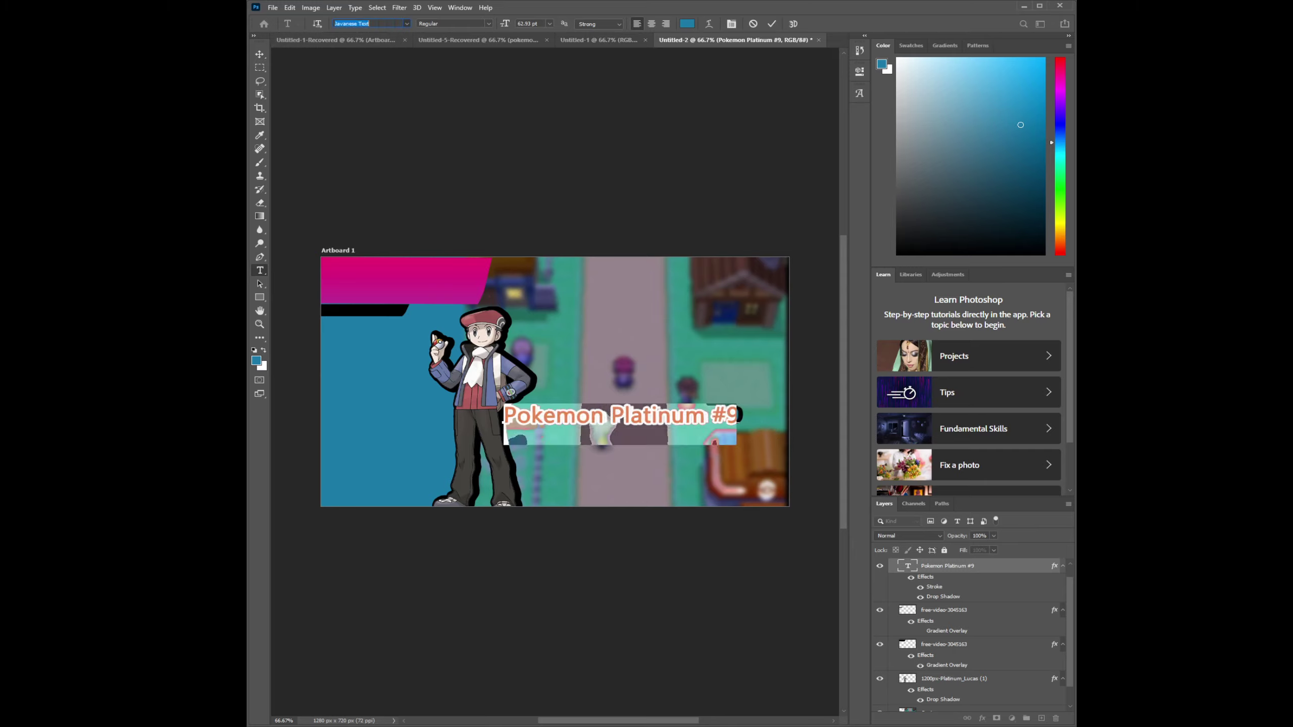
{"action": "key", "text": "Down"}
{"action": "key", "text": "Down"}
{"action": "key", "text": "Down"}
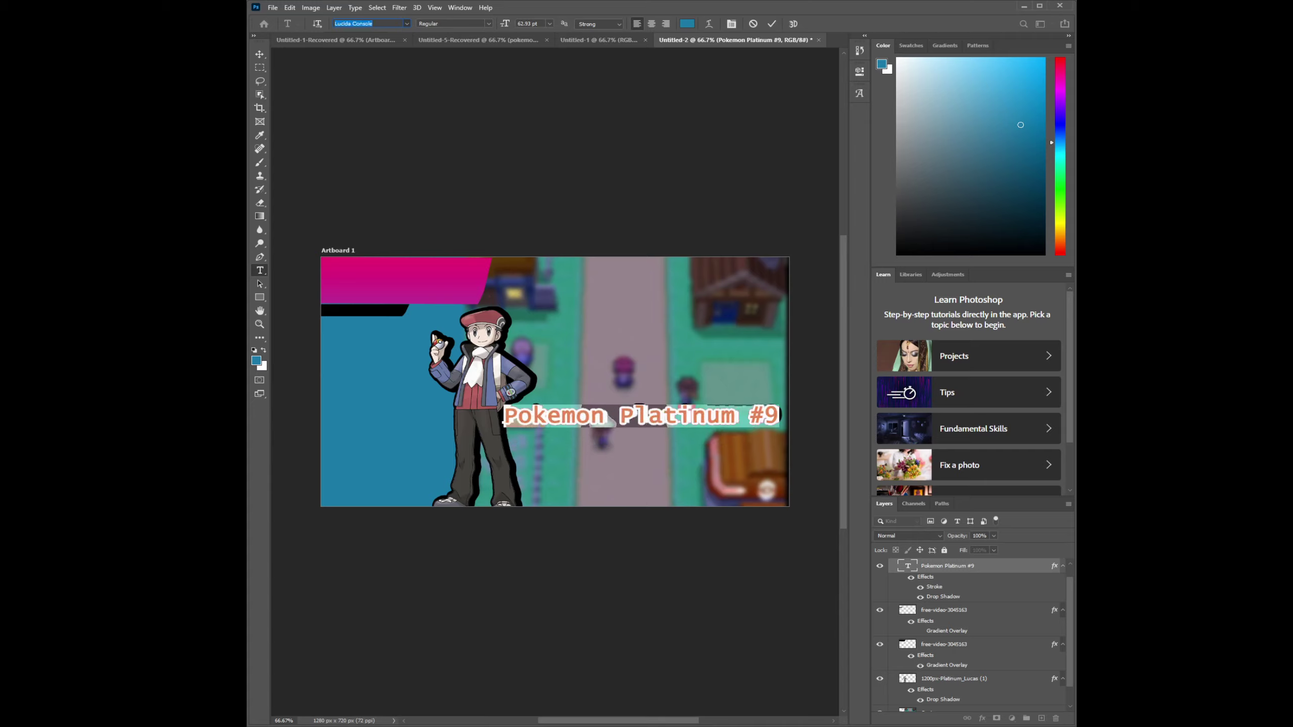
{"action": "key", "text": "Down"}
{"action": "key", "text": "Down"}
{"action": "key", "text": "Down"}
{"action": "key", "text": "Down"}
{"action": "key", "text": "Down"}
{"action": "key", "text": "Down"}
{"action": "key", "text": "Down"}
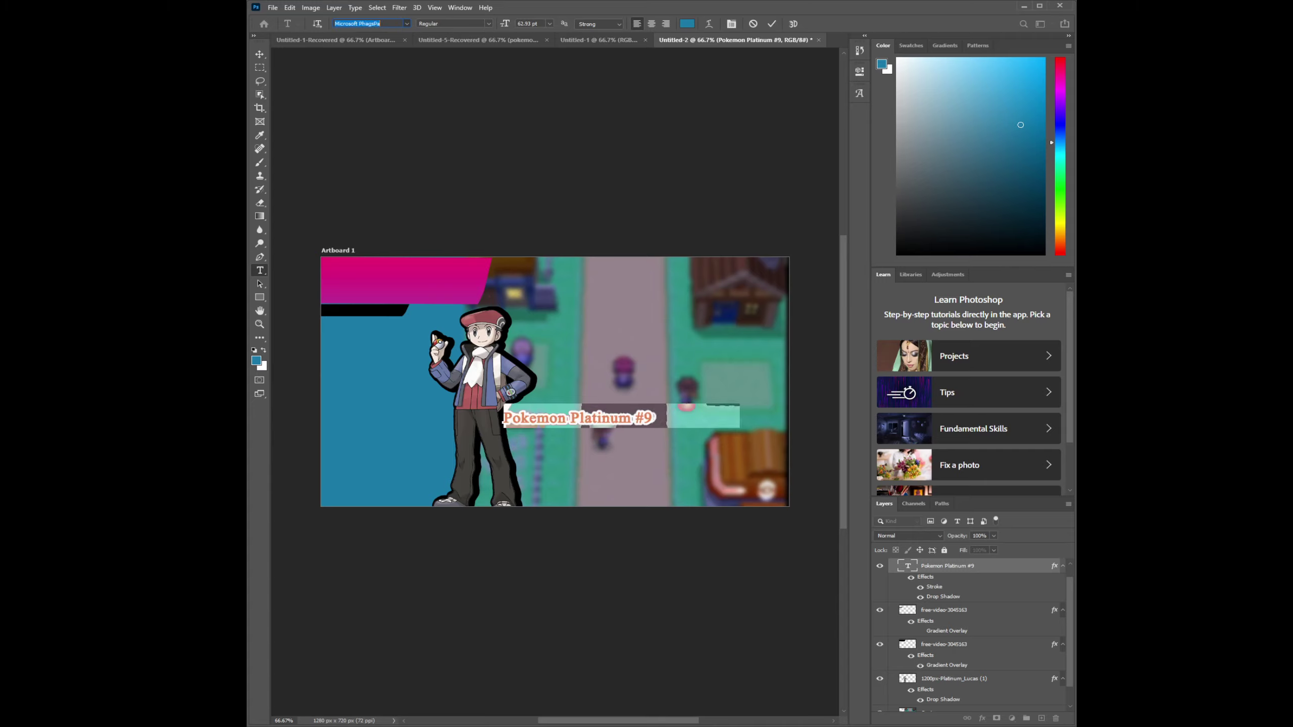
{"action": "key", "text": "Down"}
{"action": "key", "text": "Down"}
{"action": "key", "text": "Down"}
{"action": "key", "text": "Down"}
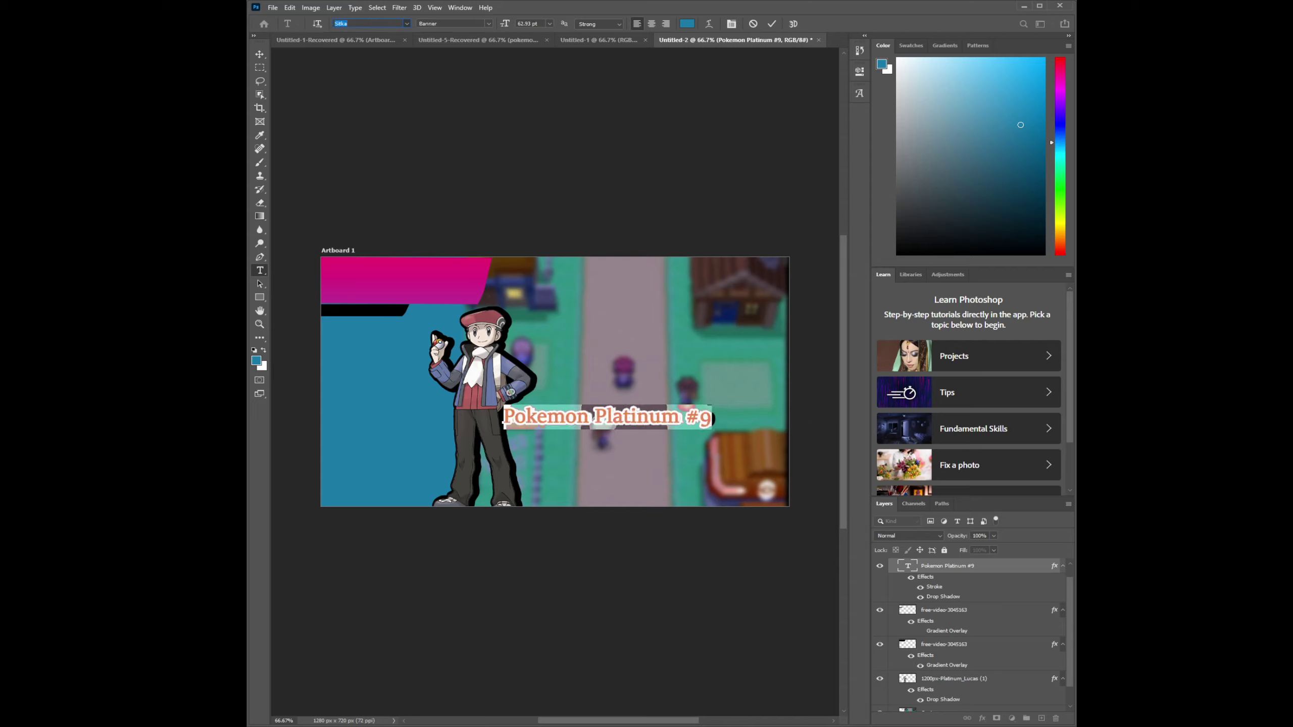
{"action": "key", "text": "Down"}
{"action": "key", "text": "Down"}
{"action": "key", "text": "Down"}
{"action": "key", "text": "Down"}
{"action": "key", "text": "Down"}
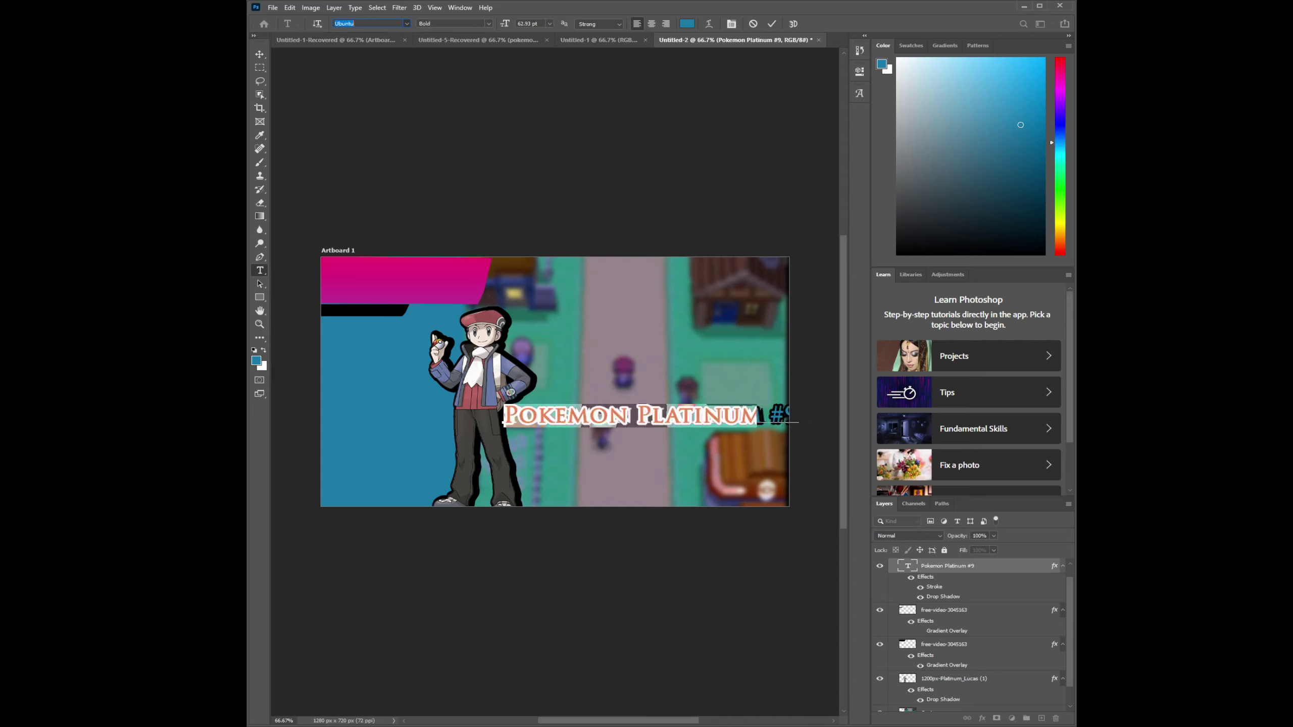
{"action": "key", "text": "Up"}
{"action": "key", "text": "Up"}
{"action": "key", "text": "Up"}
{"action": "key", "text": "Up"}
{"action": "key", "text": "Up"}
{"action": "key", "text": "Up"}
{"action": "key", "text": "Up"}
{"action": "key", "text": "Up"}
{"action": "key", "text": "Up"}
{"action": "key", "text": "Up"}
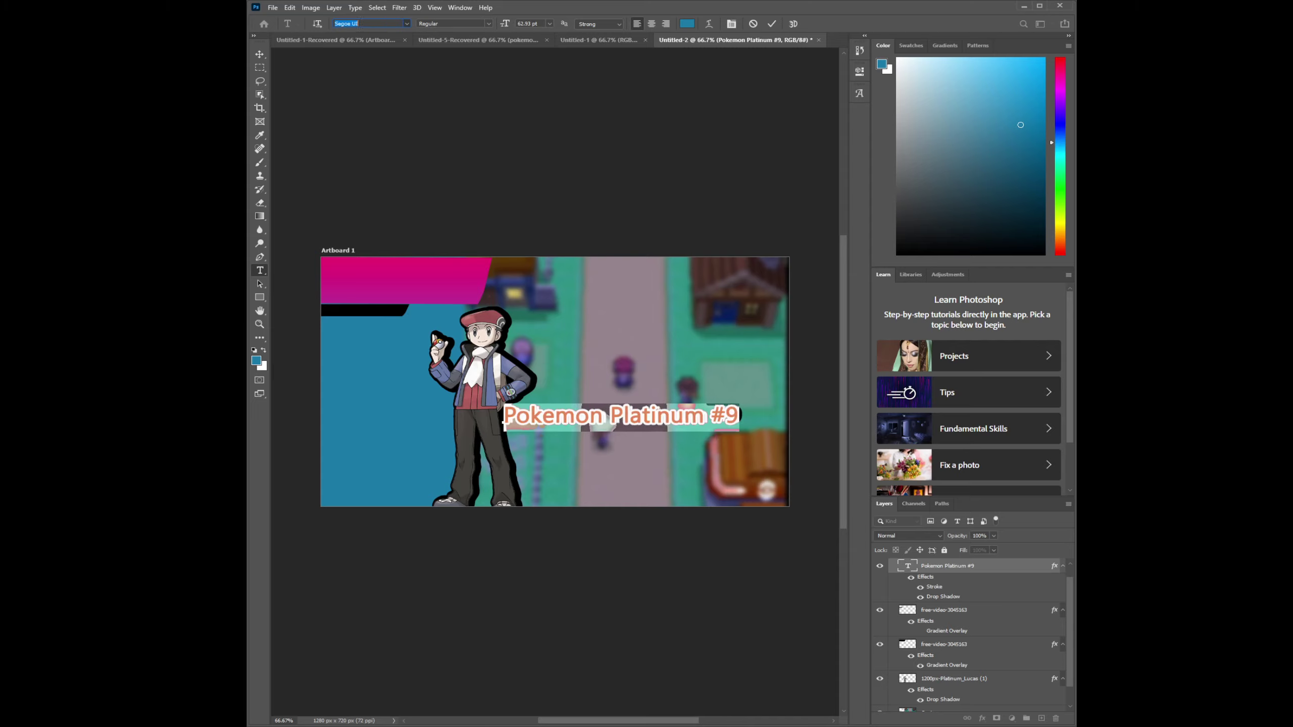
{"action": "key", "text": "Up"}
{"action": "key", "text": "Up"}
{"action": "key", "text": "Up"}
{"action": "key", "text": "Up"}
{"action": "key", "text": "Up"}
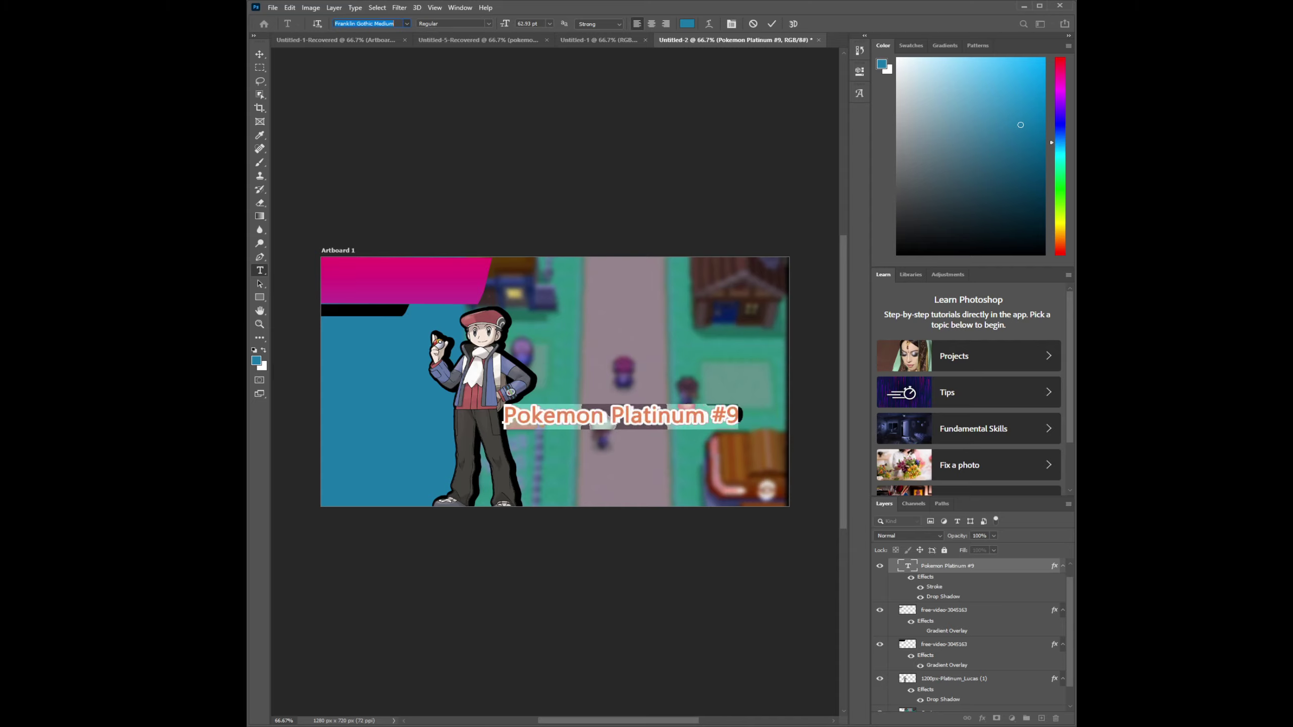
{"action": "key", "text": "Up"}
{"action": "key", "text": "Up"}
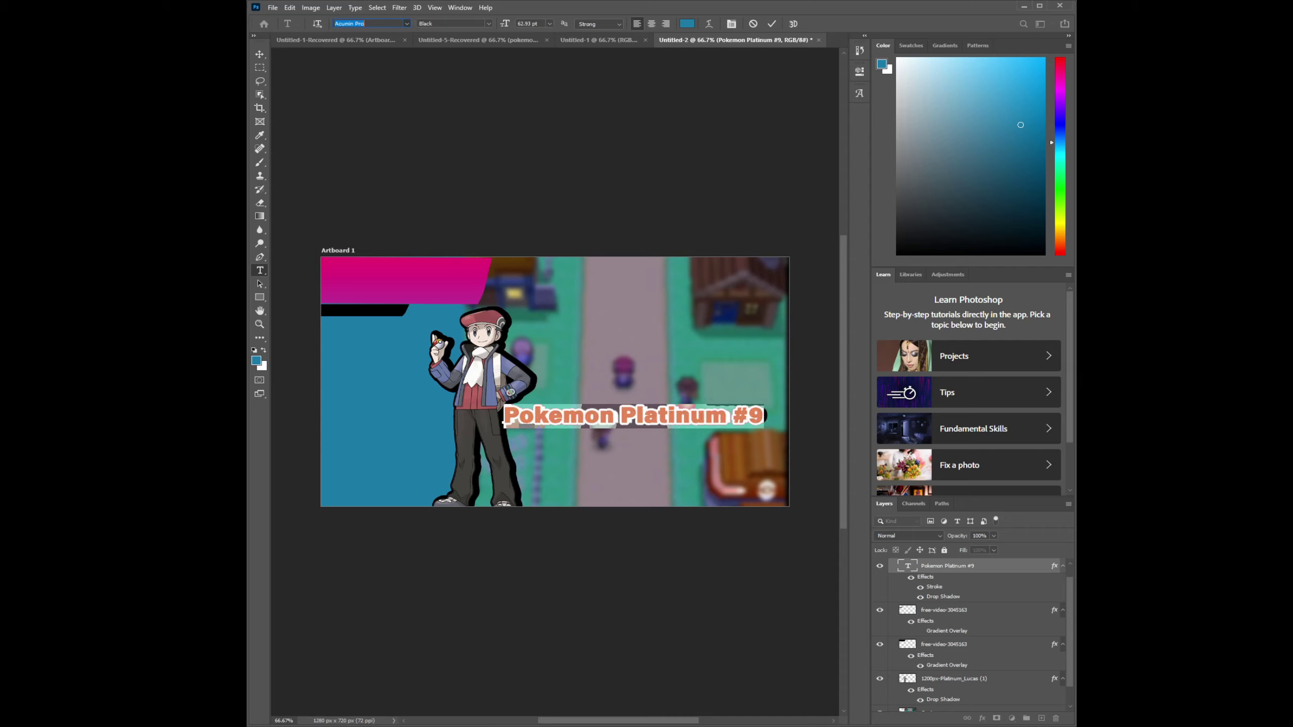
Set the title's font to Myriad Pro Bold and finish editing the text
{"action": "key", "text": "BackSpace"}
{"action": "key", "text": "Return"}
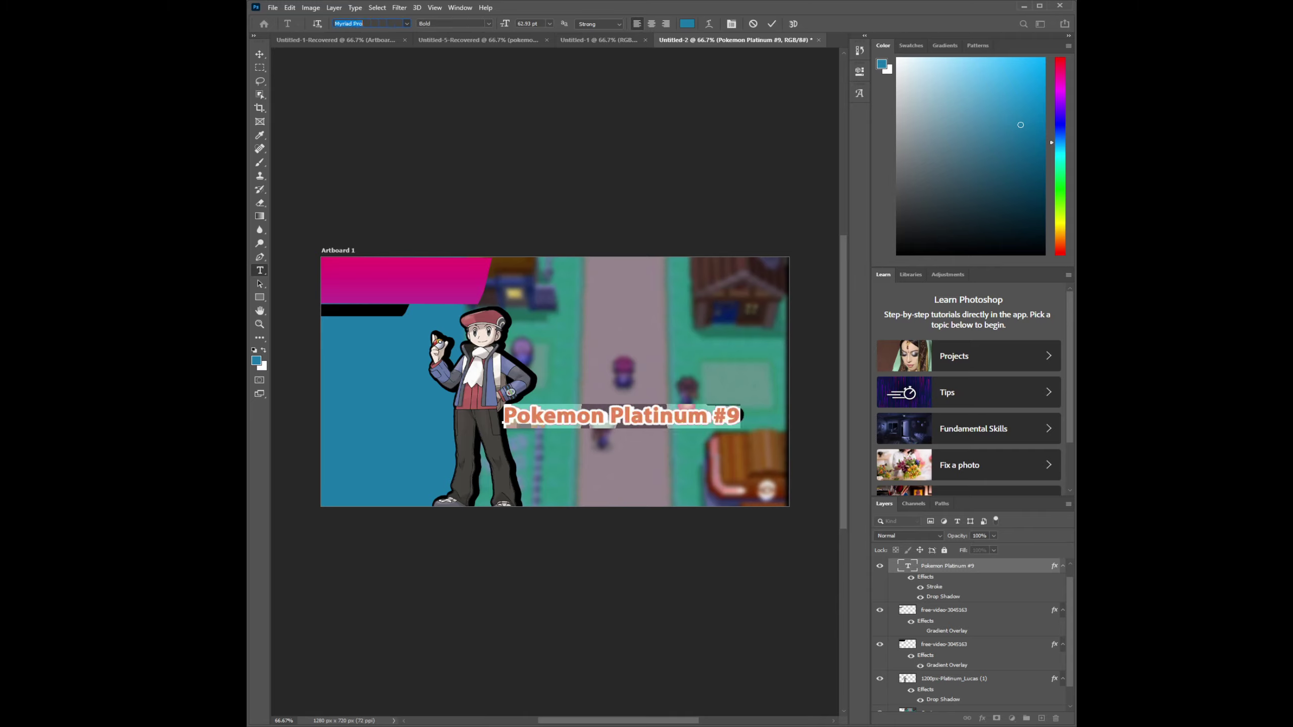
{"action": "key", "text": "Return"}
{"action": "key", "text": "Escape"}
{"action": "key", "text": "v"}
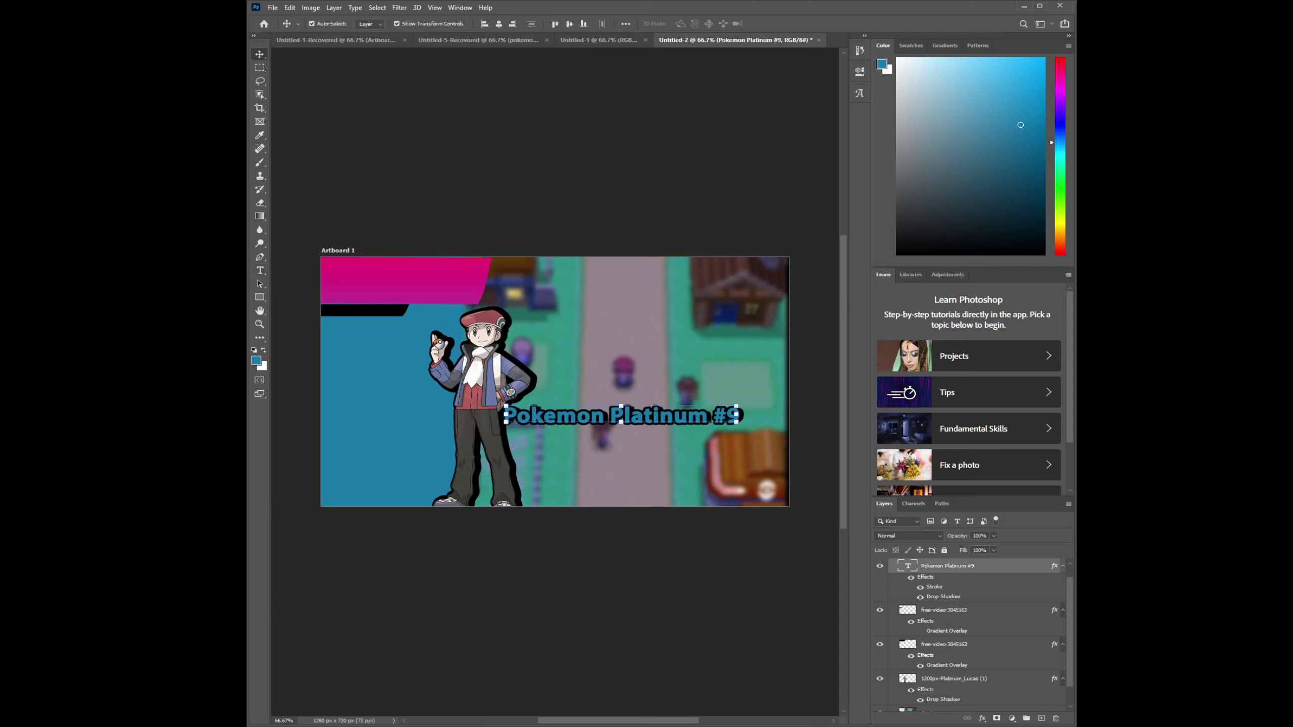
Change the text color of the whole "Pokemon Platinum #9" title to golden yellow
{"action": "double_click", "coordinate": [621, 415]}
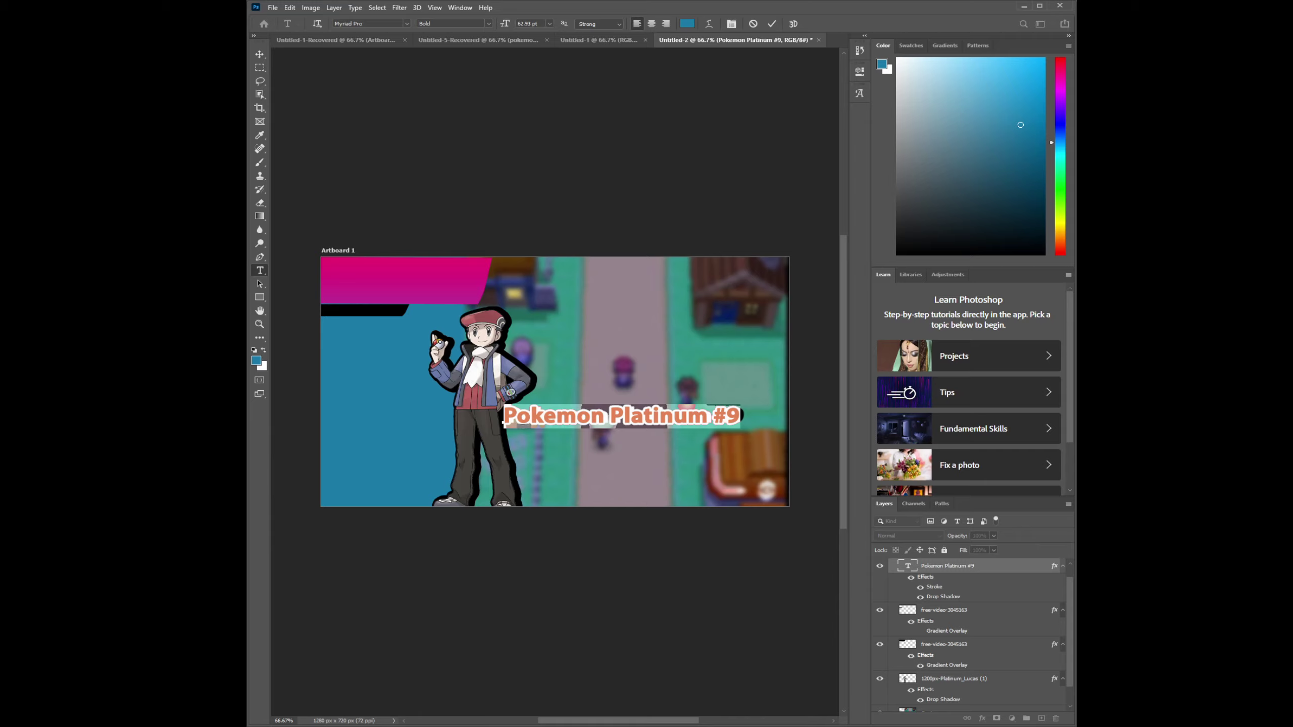
{"action": "key", "text": "Return"}
{"action": "key", "text": "ctrl+Return"}
{"action": "key", "text": "v"}
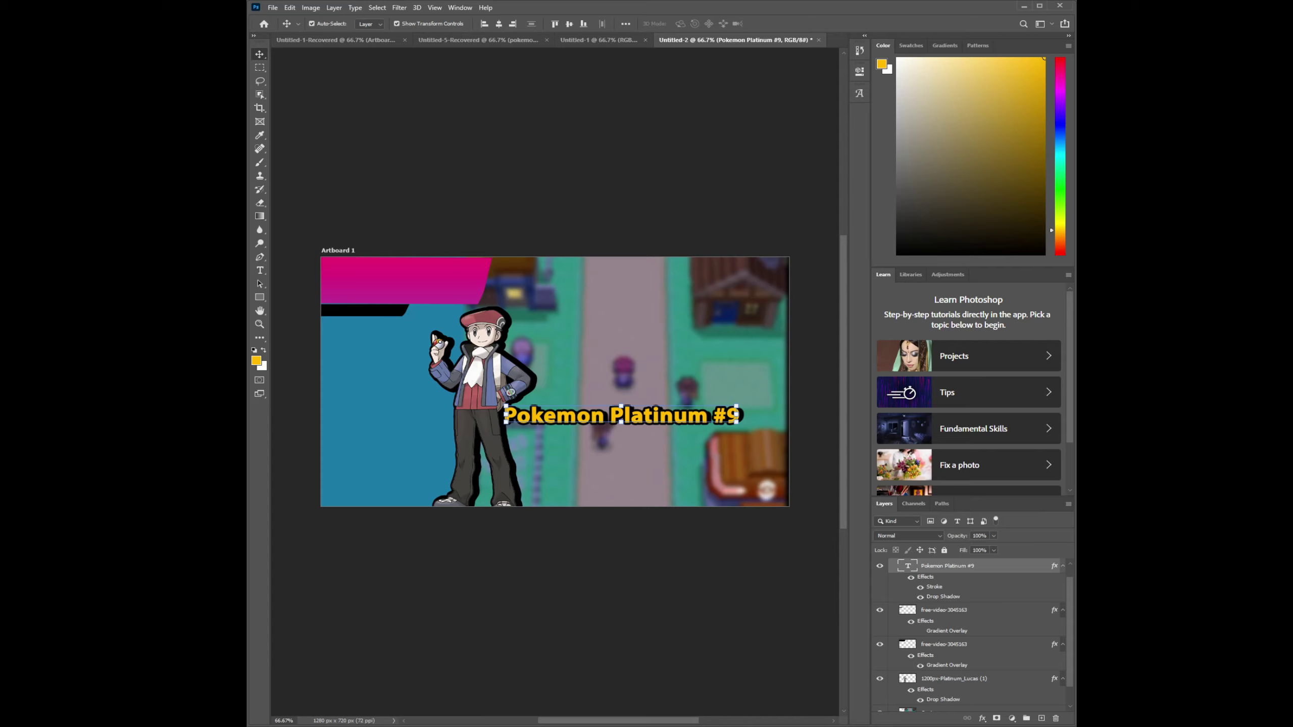
{"action": "key", "text": "ctrl+t"}
{"action": "left_click_drag", "start_coordinate": [621, 415], "coordinate": [639, 433]}
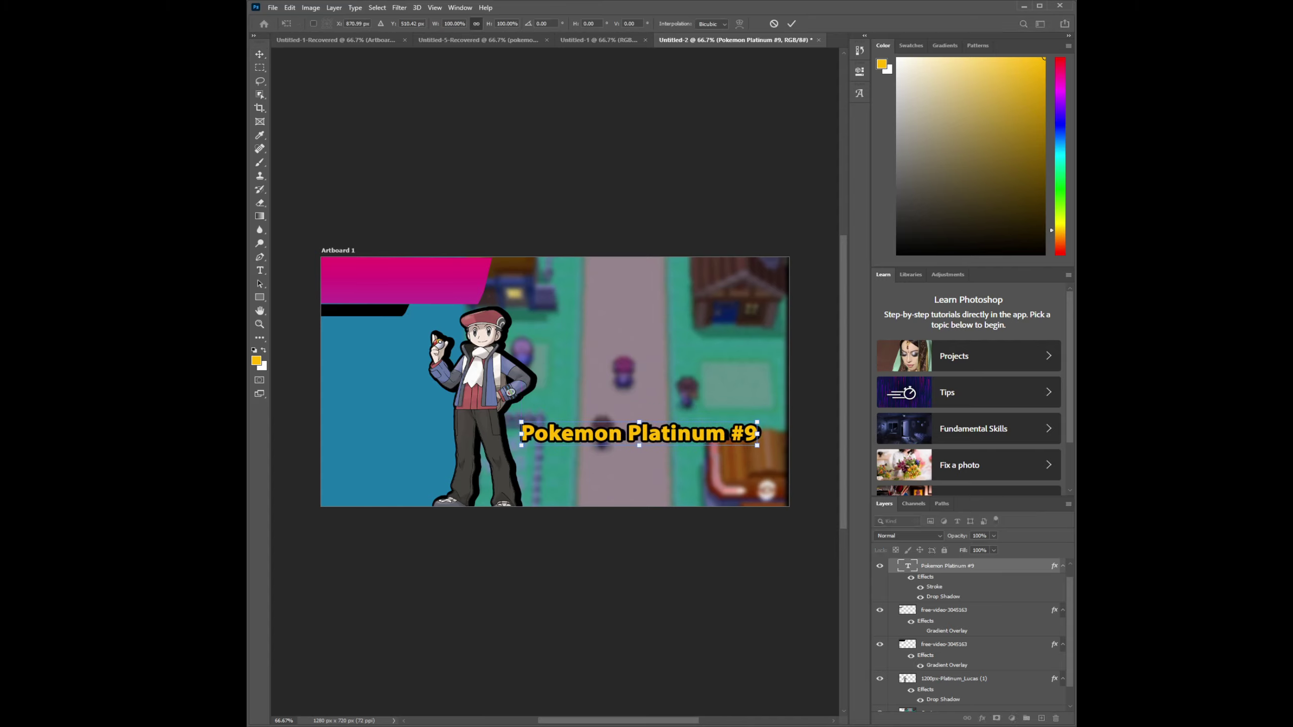
{"action": "left_click_drag", "start_coordinate": [521, 422], "coordinate": [359, 406]}
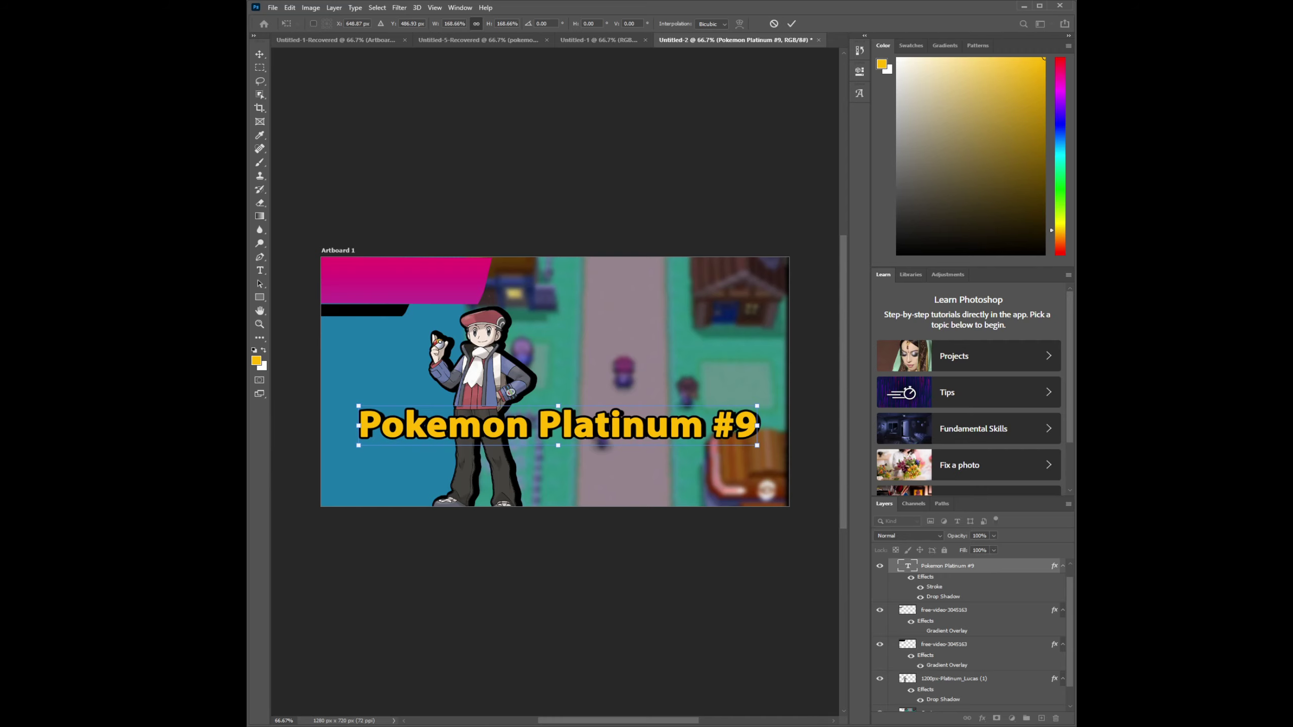
Check the "pokemon platinum #6" title in Untitled-5-Recovered and thicken the black drop shadow around the "Pokemon Platinum #9" title in Untitled-2
{"action": "left_click", "coordinate": [482, 40]}
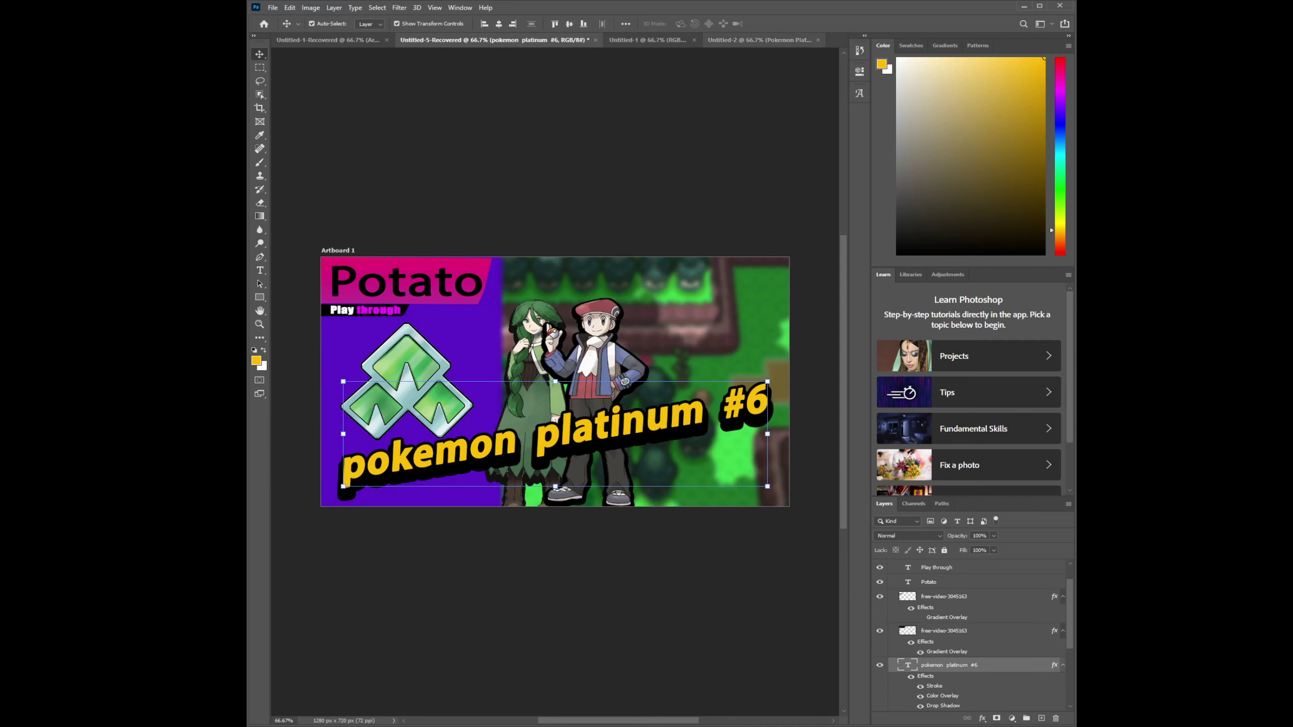
{"action": "left_click", "coordinate": [759, 40]}
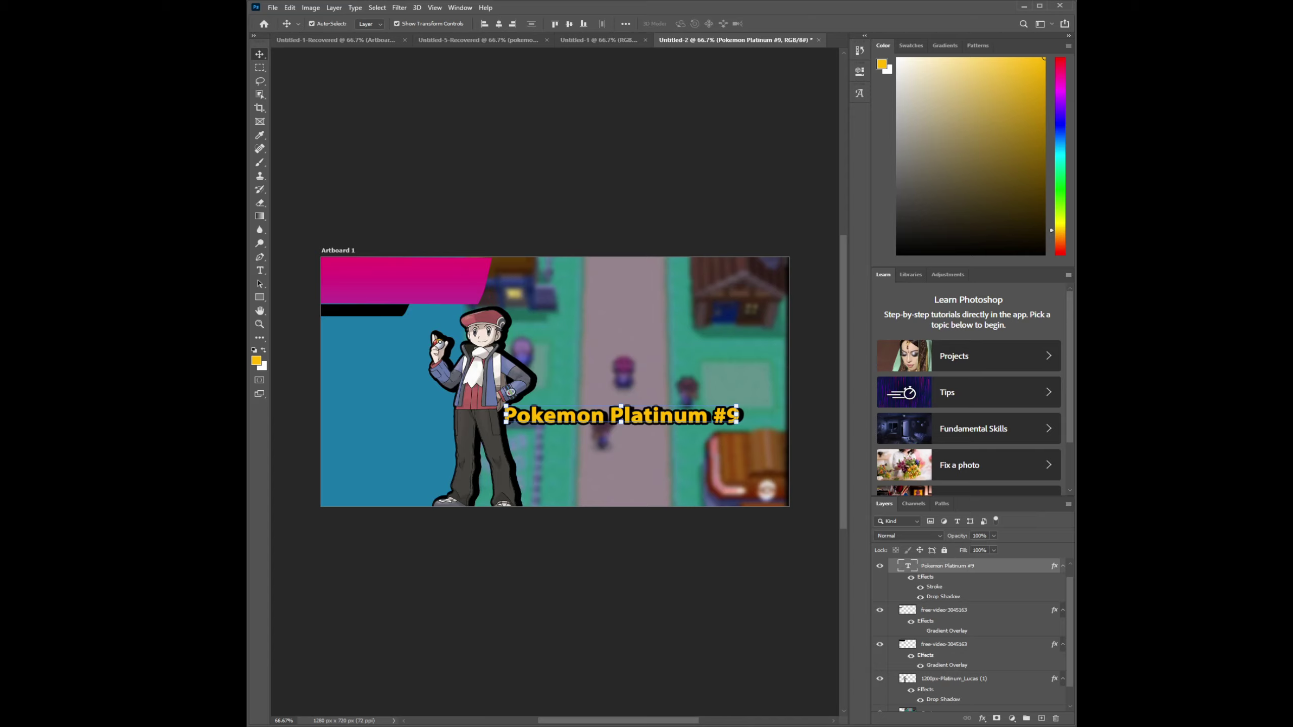
{"action": "key", "text": "space"}
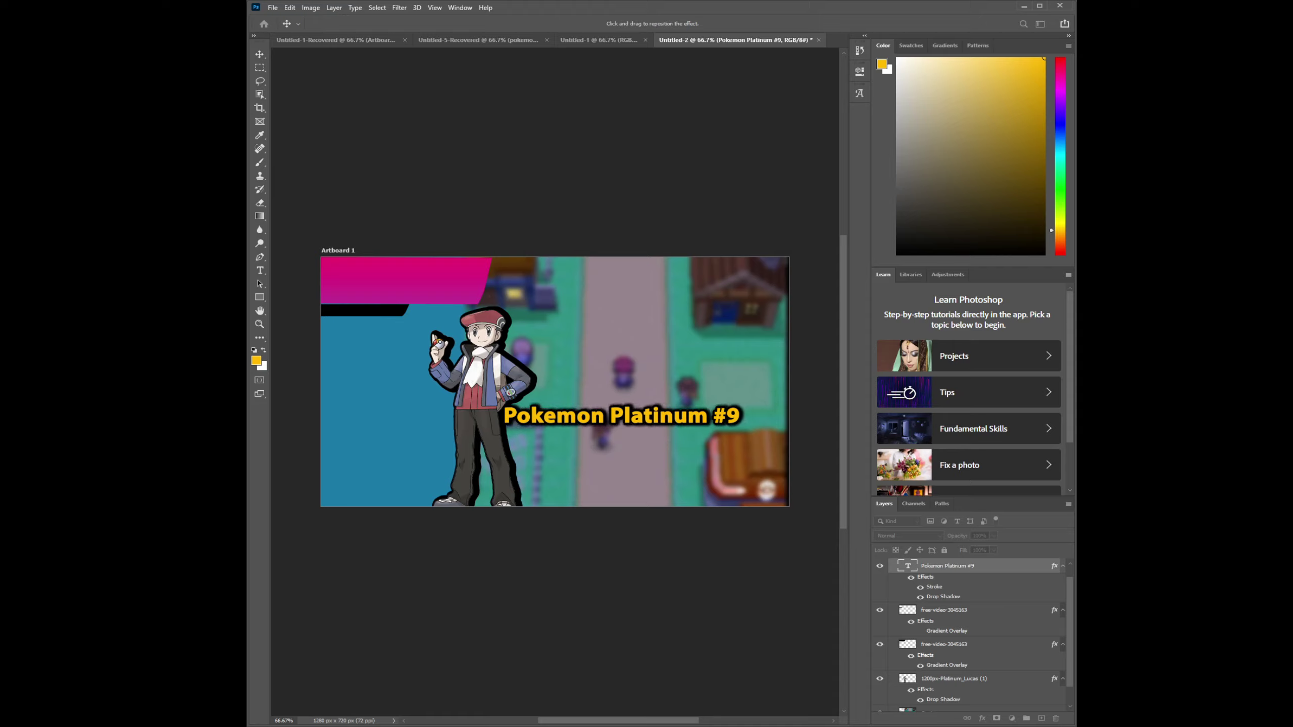
{"action": "key", "text": "h"}
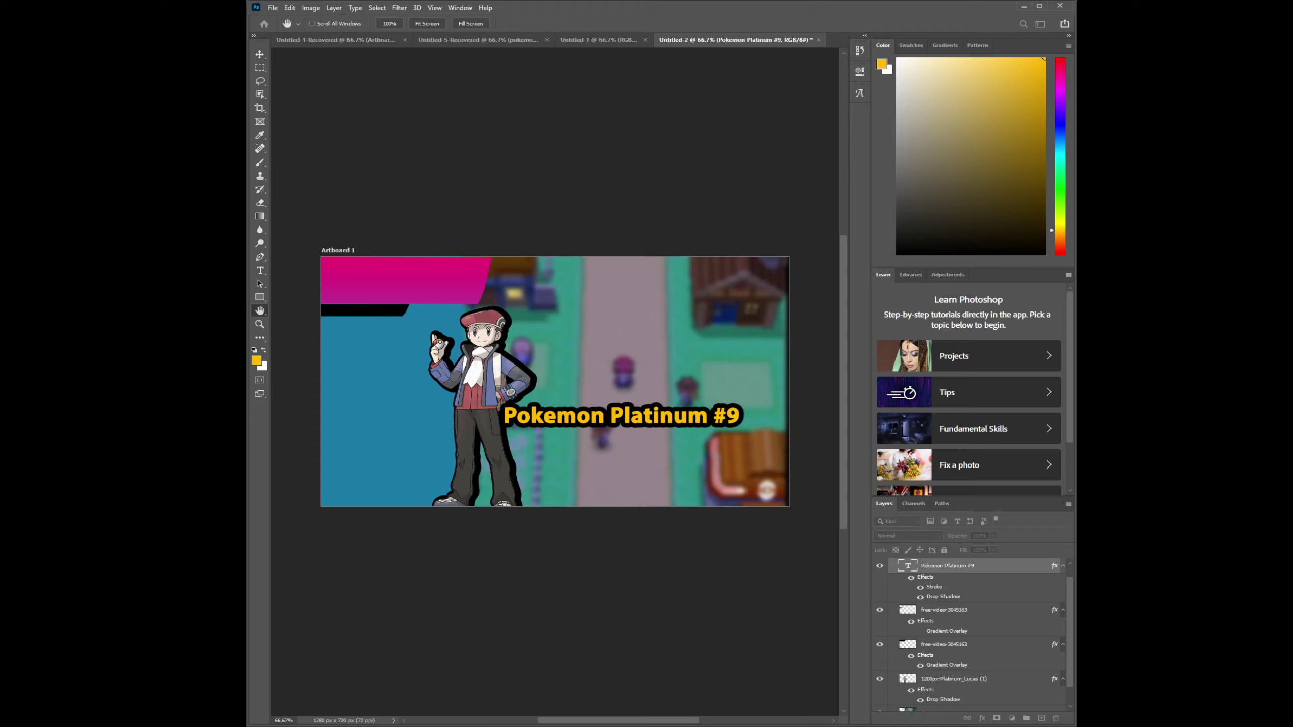
{"action": "key", "text": "v"}
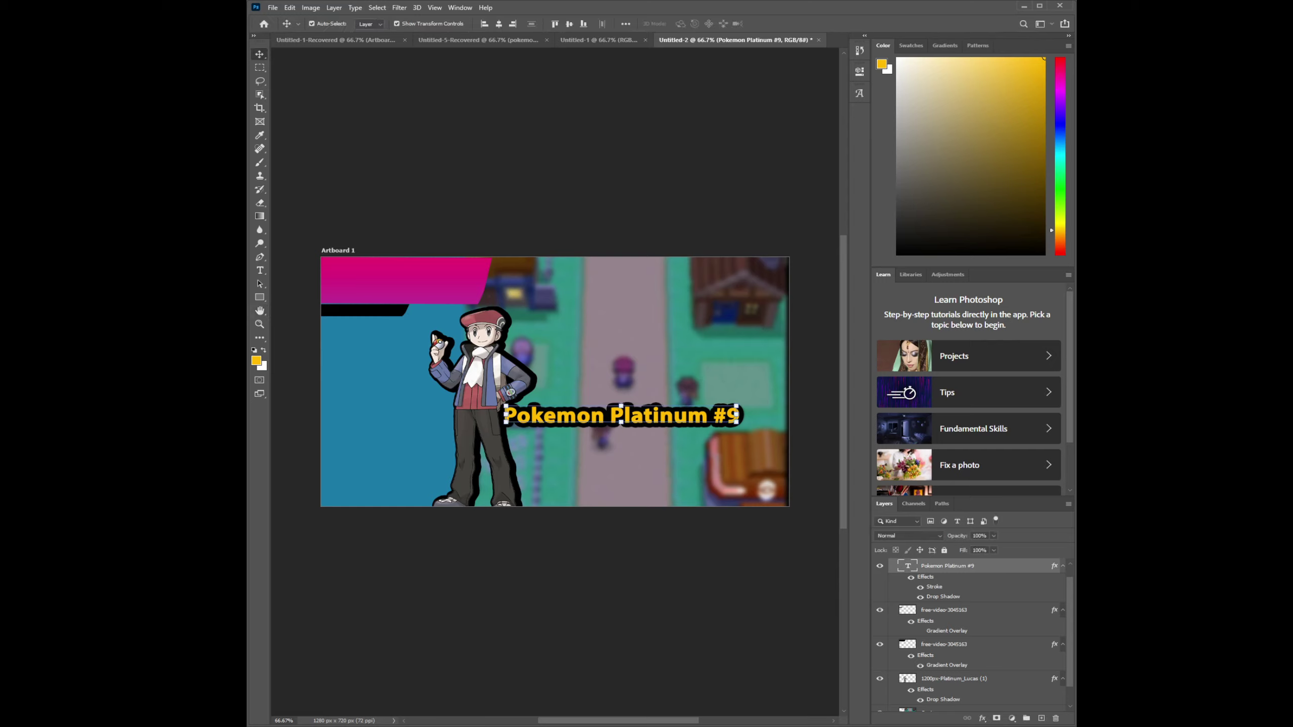
Enlarge the title to about 169% so it spans most of the artboard across the character
{"action": "left_click_drag", "start_coordinate": [506, 415], "coordinate": [385, 410]}
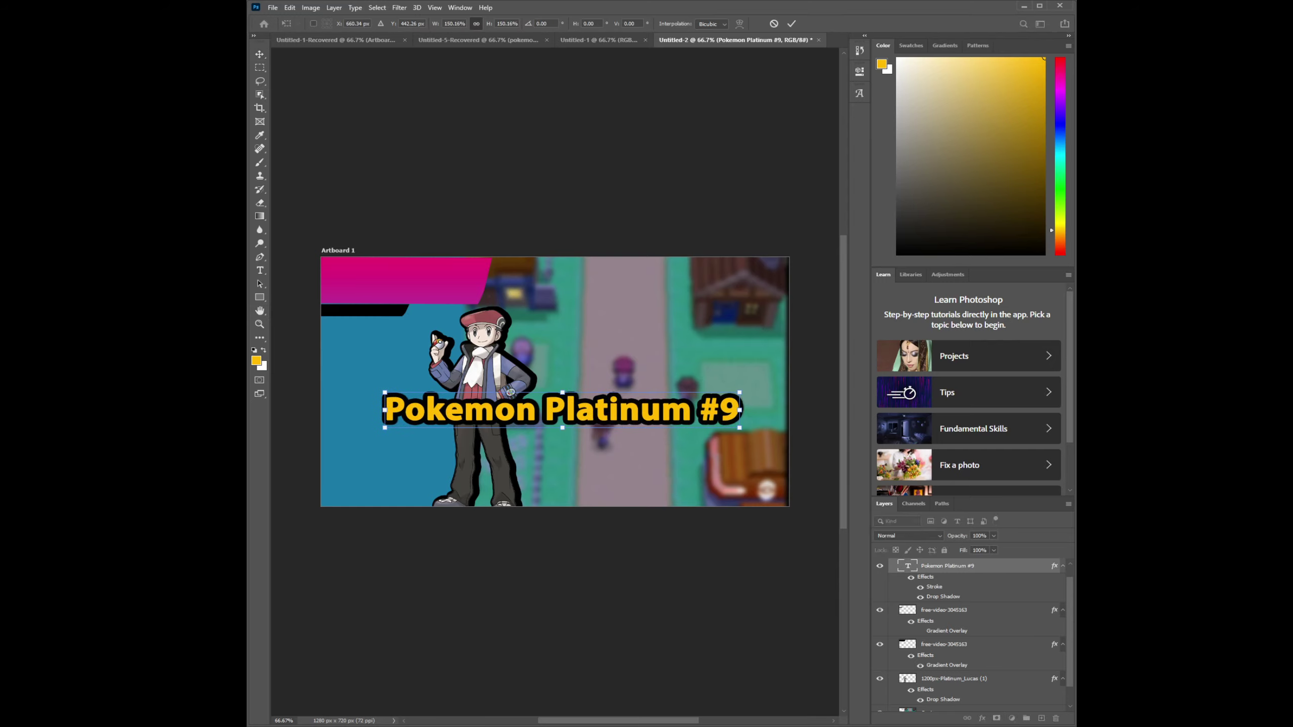
{"action": "left_click_drag", "start_coordinate": [384, 410], "coordinate": [343, 413]}
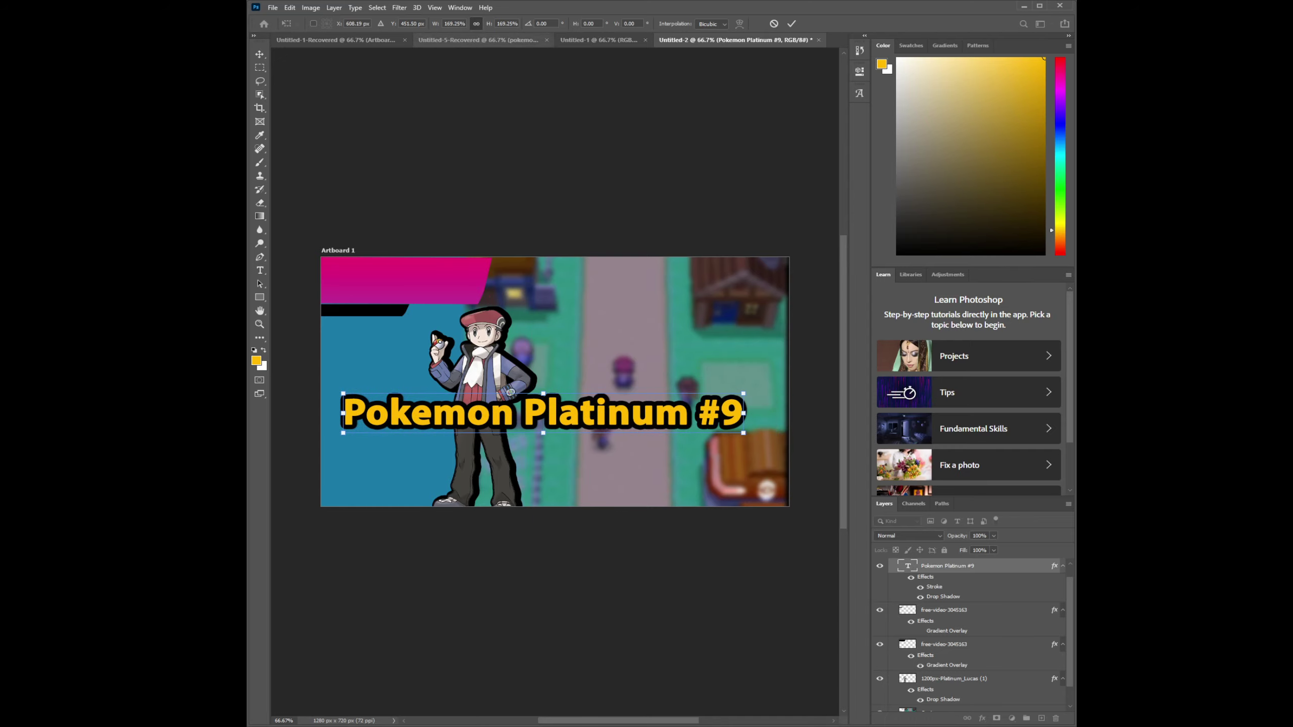
{"action": "key", "text": "Return"}
Compare with the title in Untitled-5-Recovered and try an outer glow on the "Pokemon Platinum #9" layer
{"action": "left_click", "coordinate": [479, 40]}
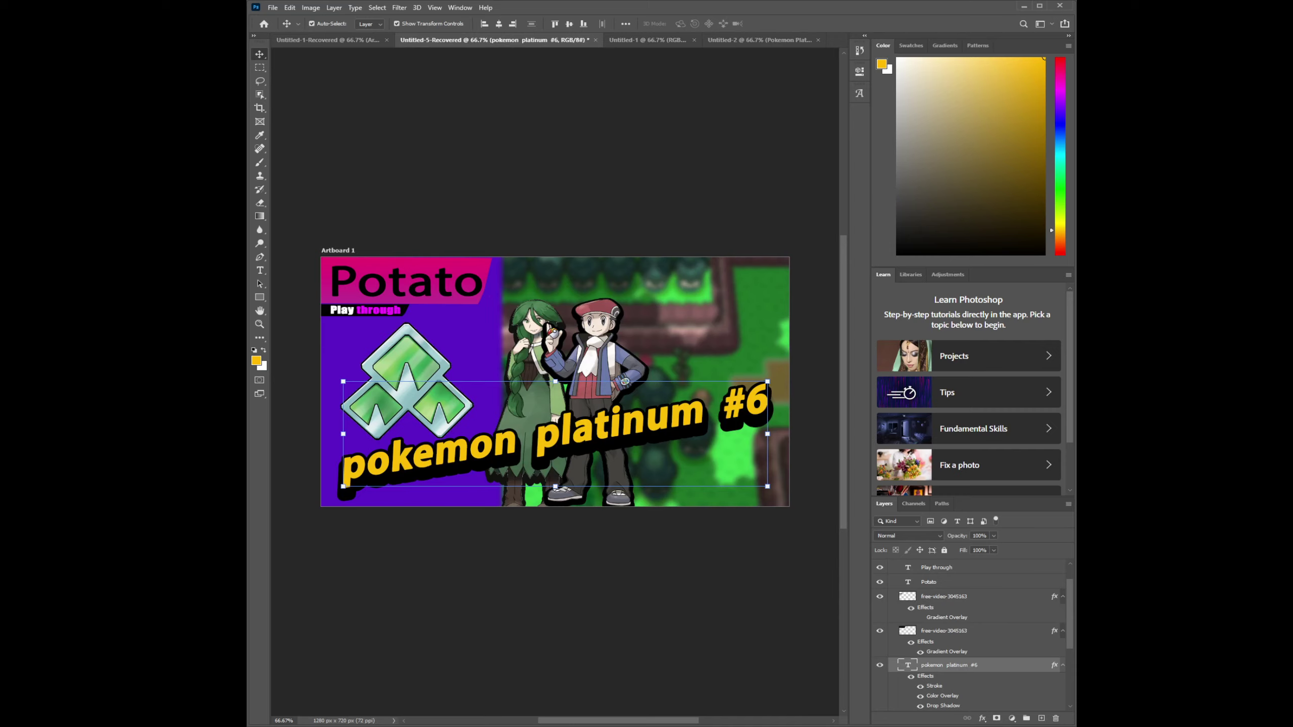
{"action": "left_click", "coordinate": [758, 40]}
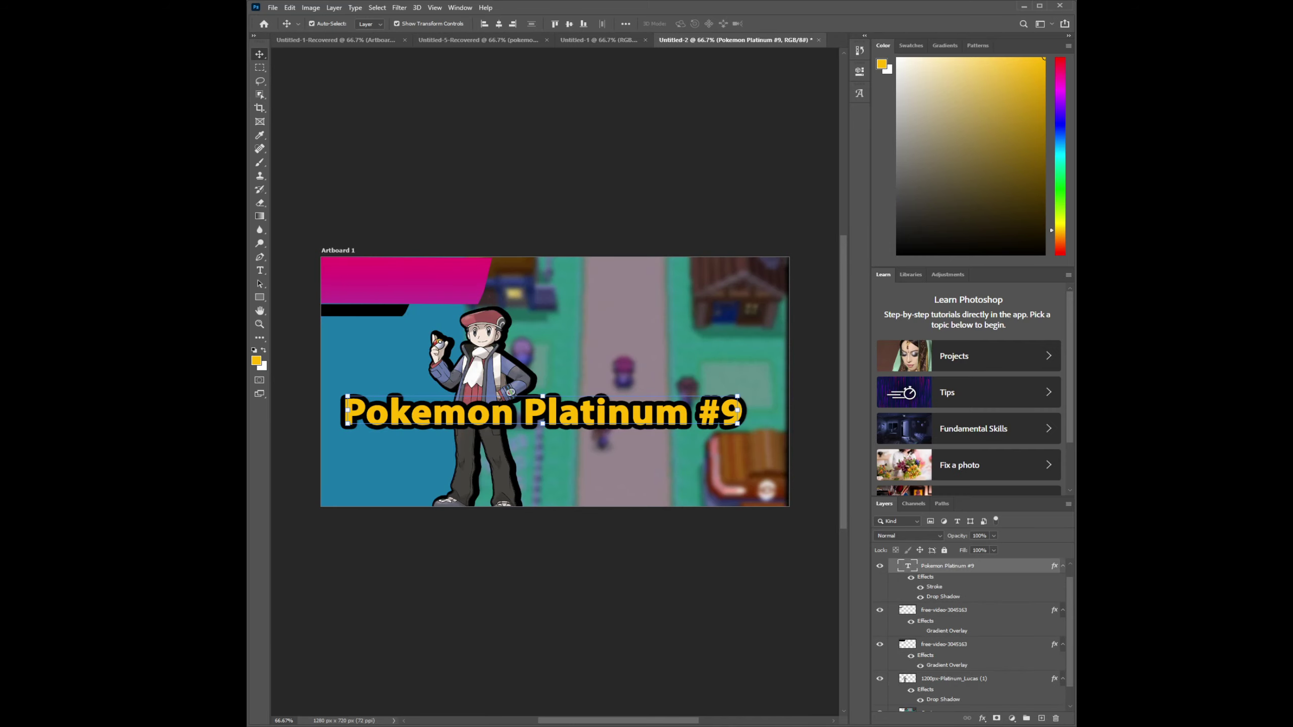
{"action": "key", "text": "space"}
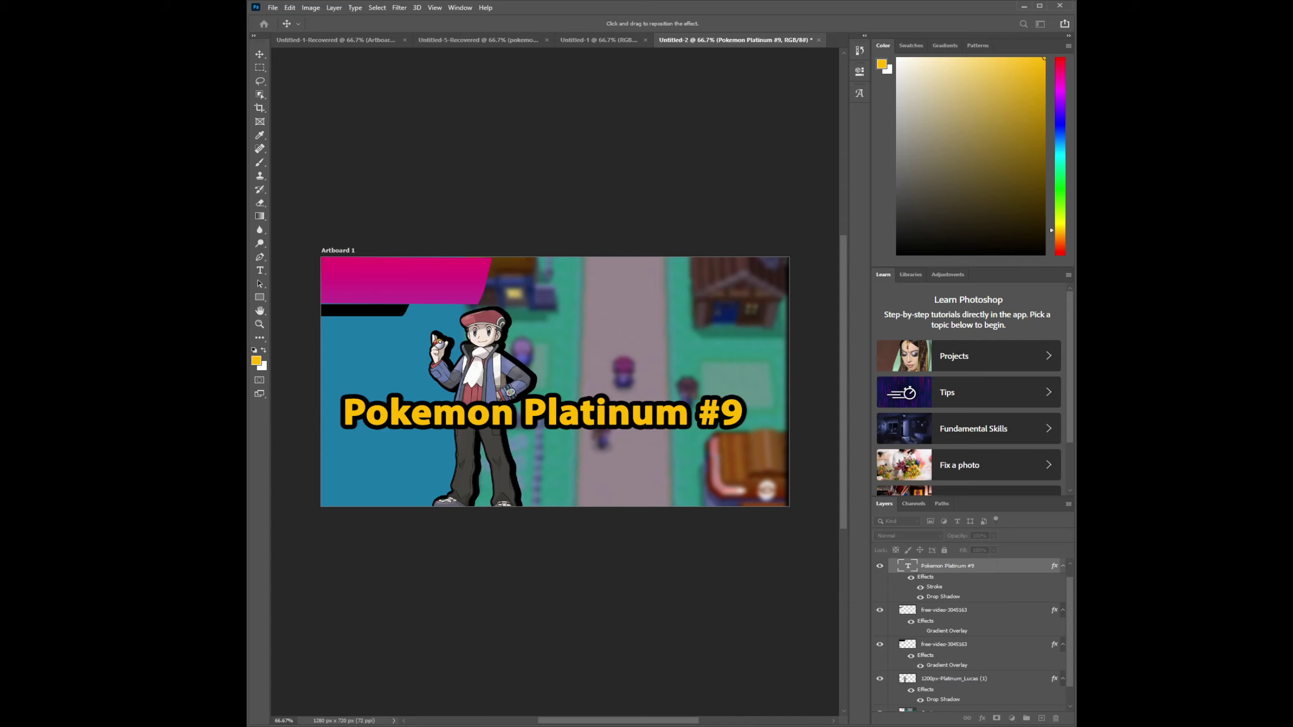
{"action": "key", "text": "Return"}
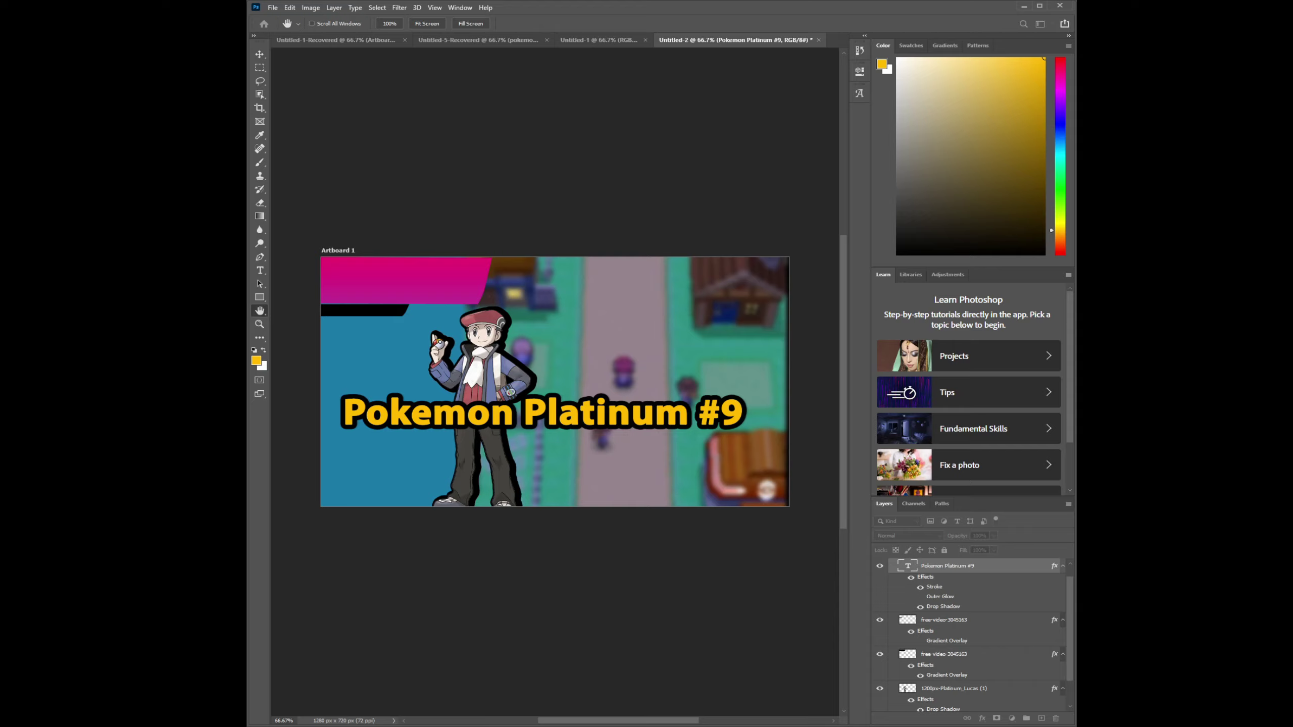
{"action": "key", "text": "Return"}
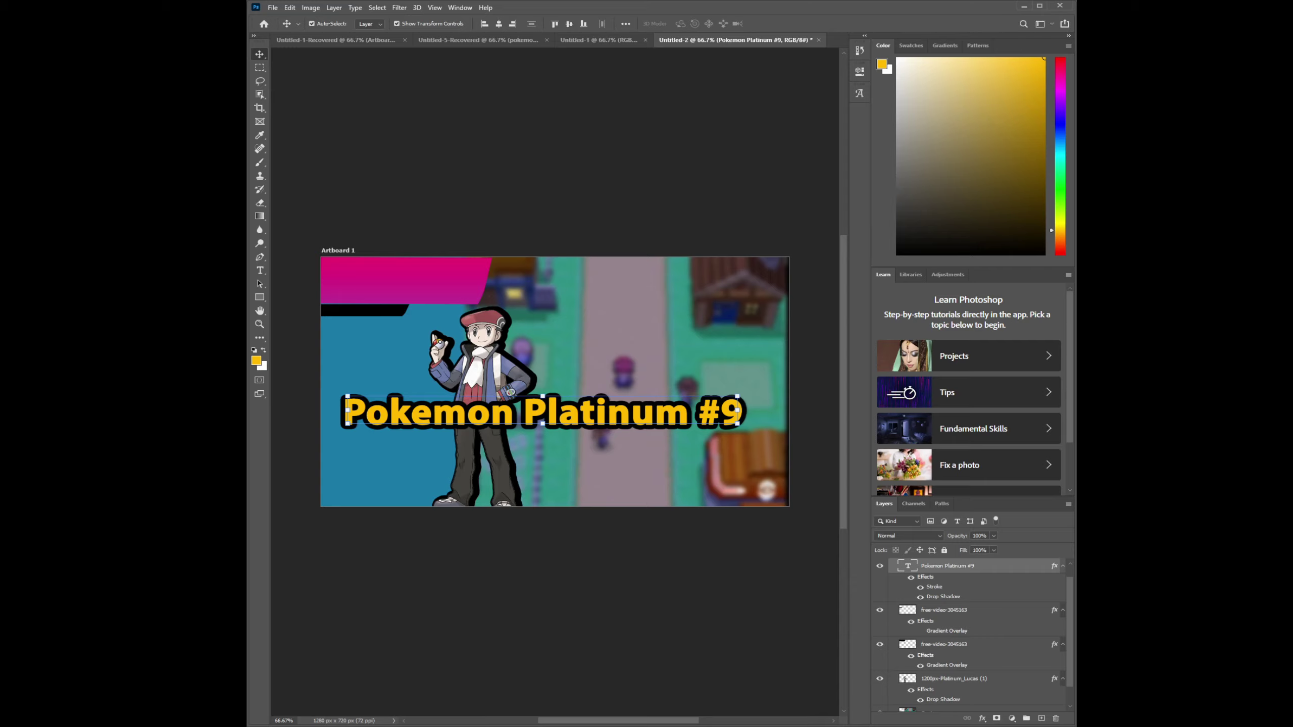
Try the Regular style of Myriad Pro on the title text
{"action": "double_click", "coordinate": [543, 412]}
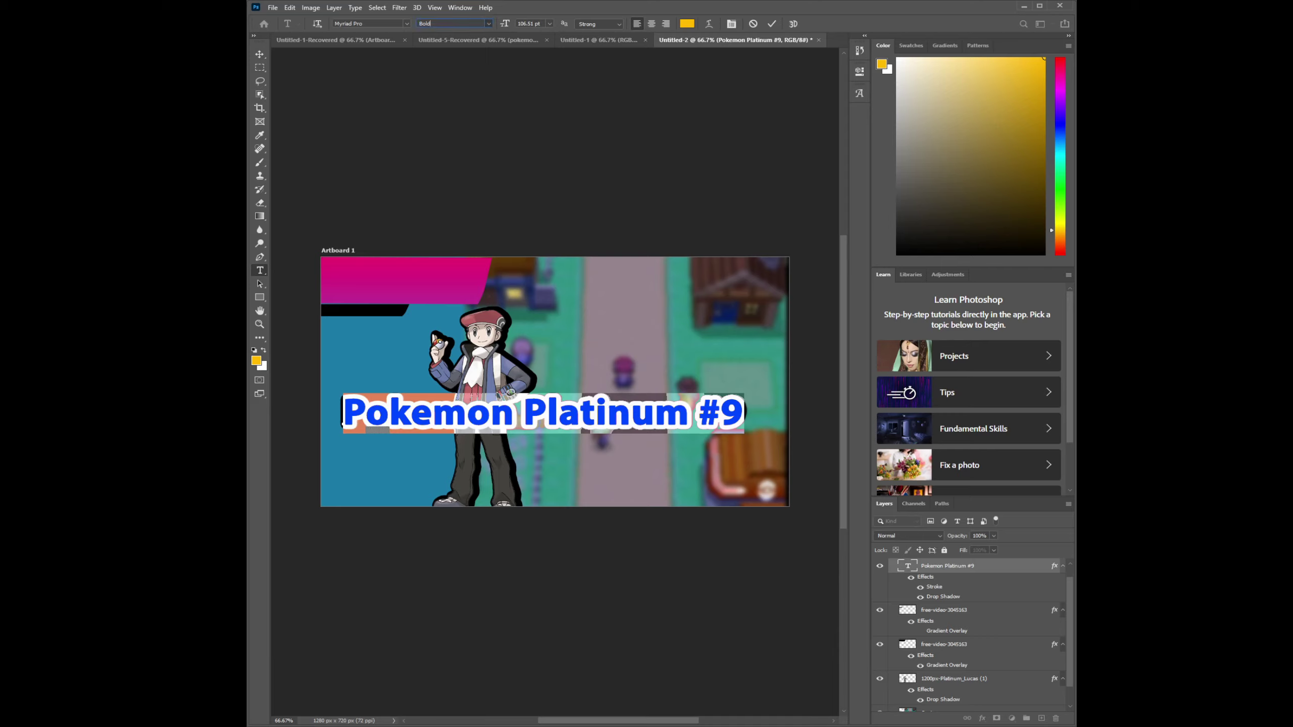
{"action": "key", "text": "Up"}
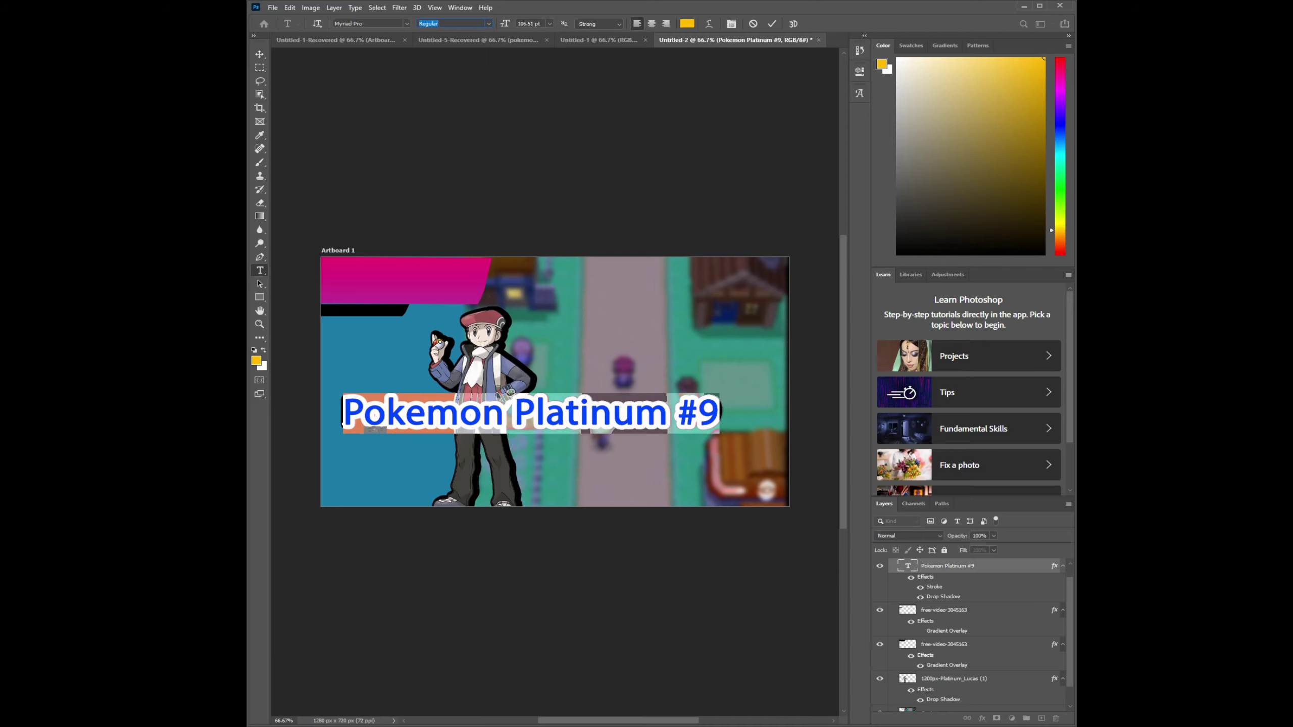
{"action": "key", "text": "ctrl+Return"}
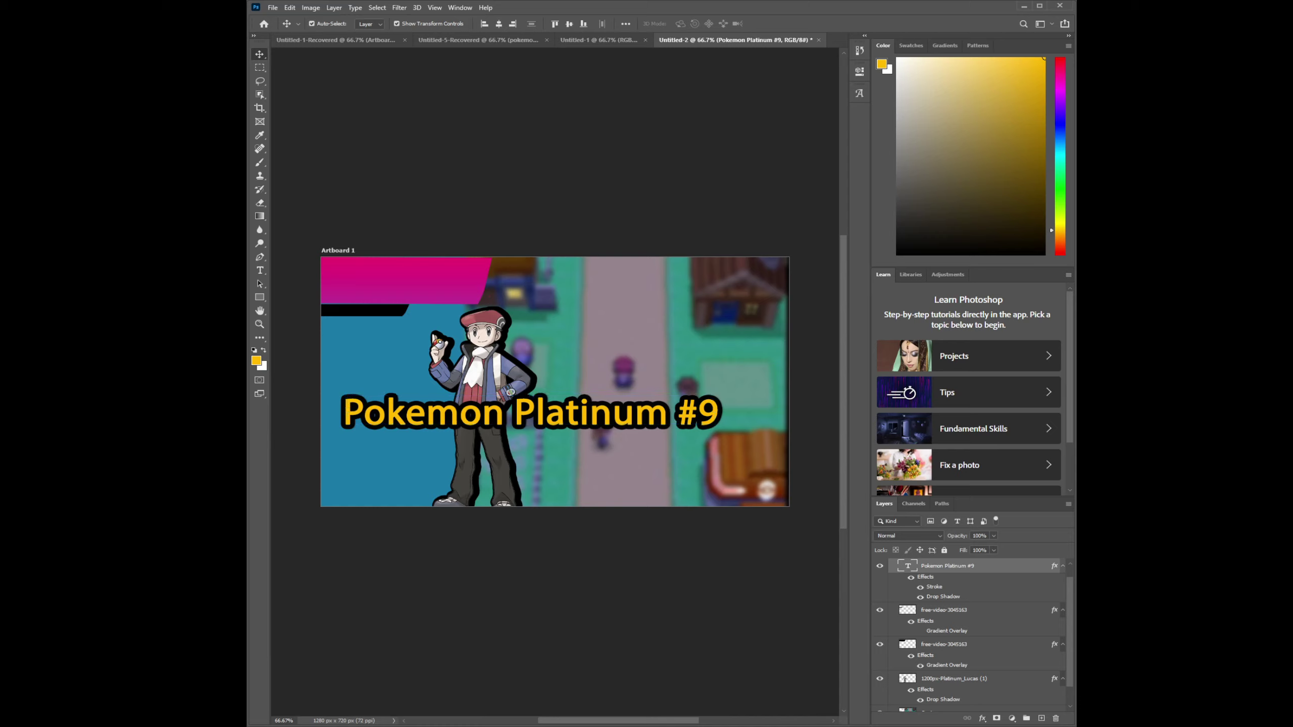
Set the title's Myriad Pro font style to bold italic and finish editing the text
{"action": "key", "text": "t"}
{"action": "key", "text": "Return"}
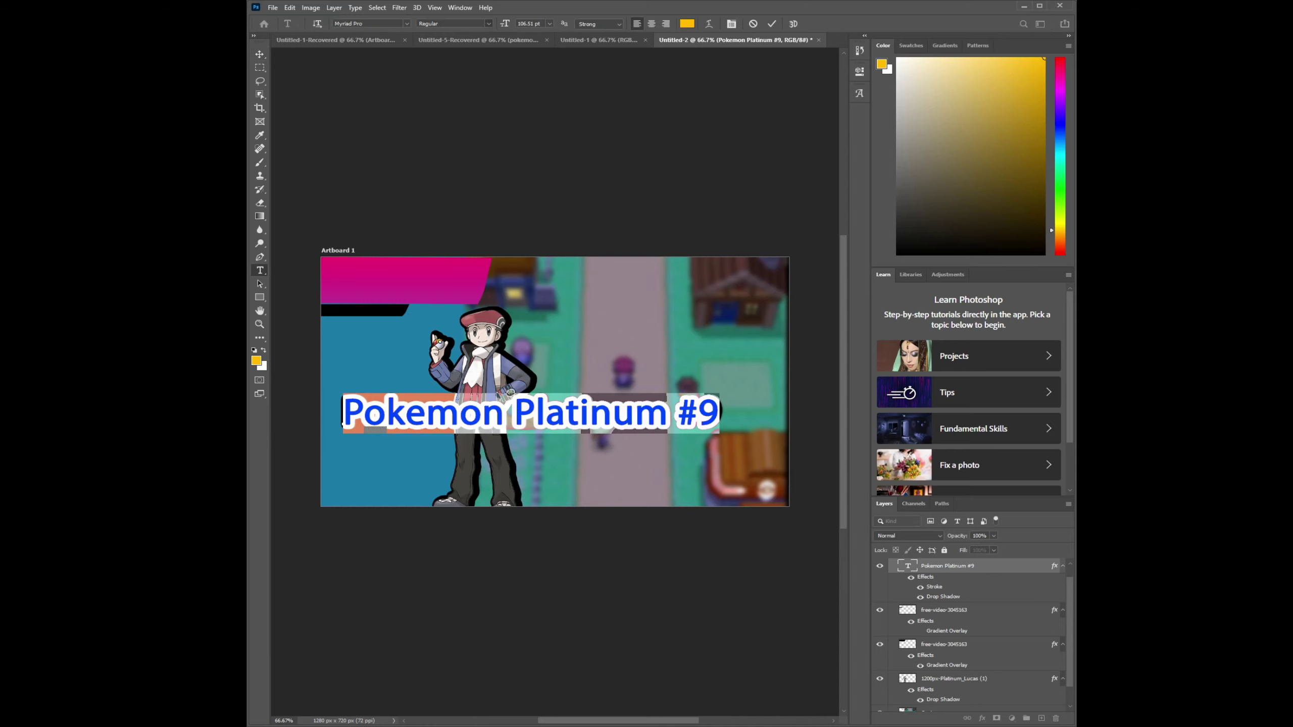
{"action": "key", "text": "Escape"}
{"action": "key", "text": "v"}
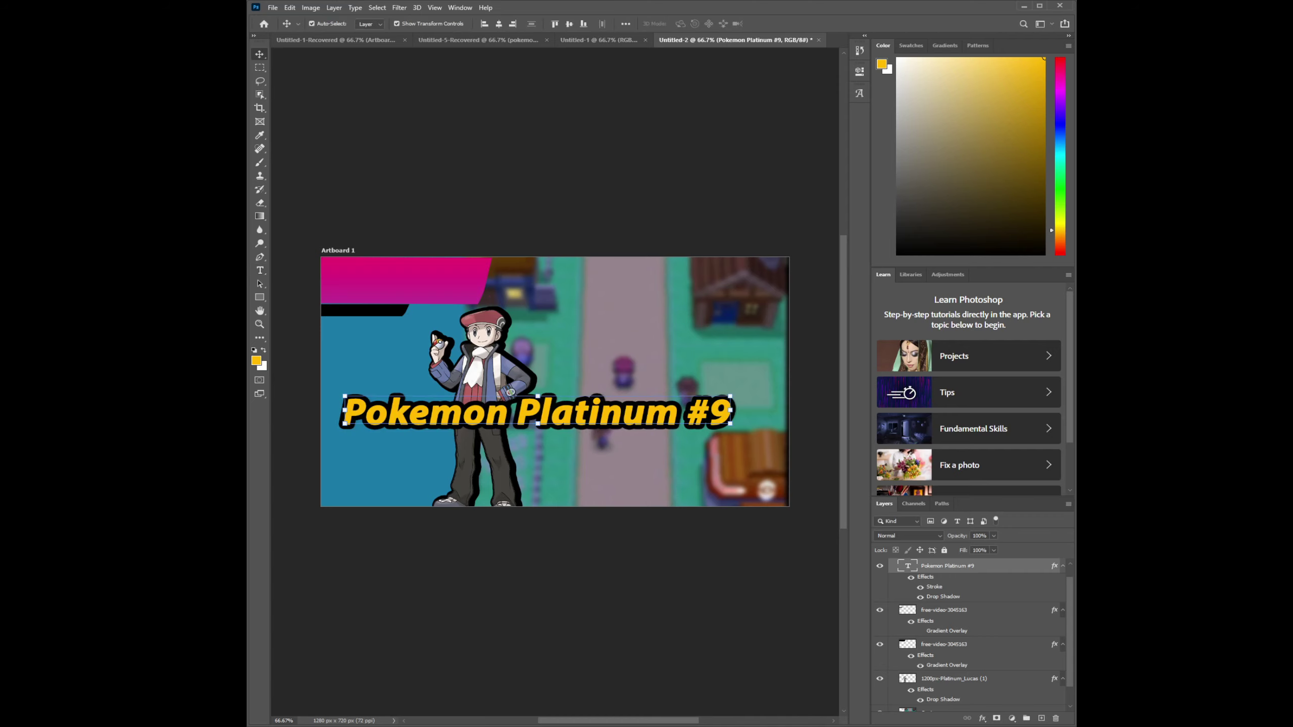
Try enlarging the "Pokemon Platinum #9" title to about 112% and slanting it upward by about 7.4 degrees
{"action": "mouse_move", "coordinate": [537, 396]}
{"action": "left_mouse_down"}
{"action": "mouse_move", "coordinate": [537, 355]}
{"action": "mouse_move", "coordinate": [537, 389]}
{"action": "left_mouse_up"}
{"action": "left_click_drag", "start_coordinate": [761, 384], "coordinate": [750, 336]}
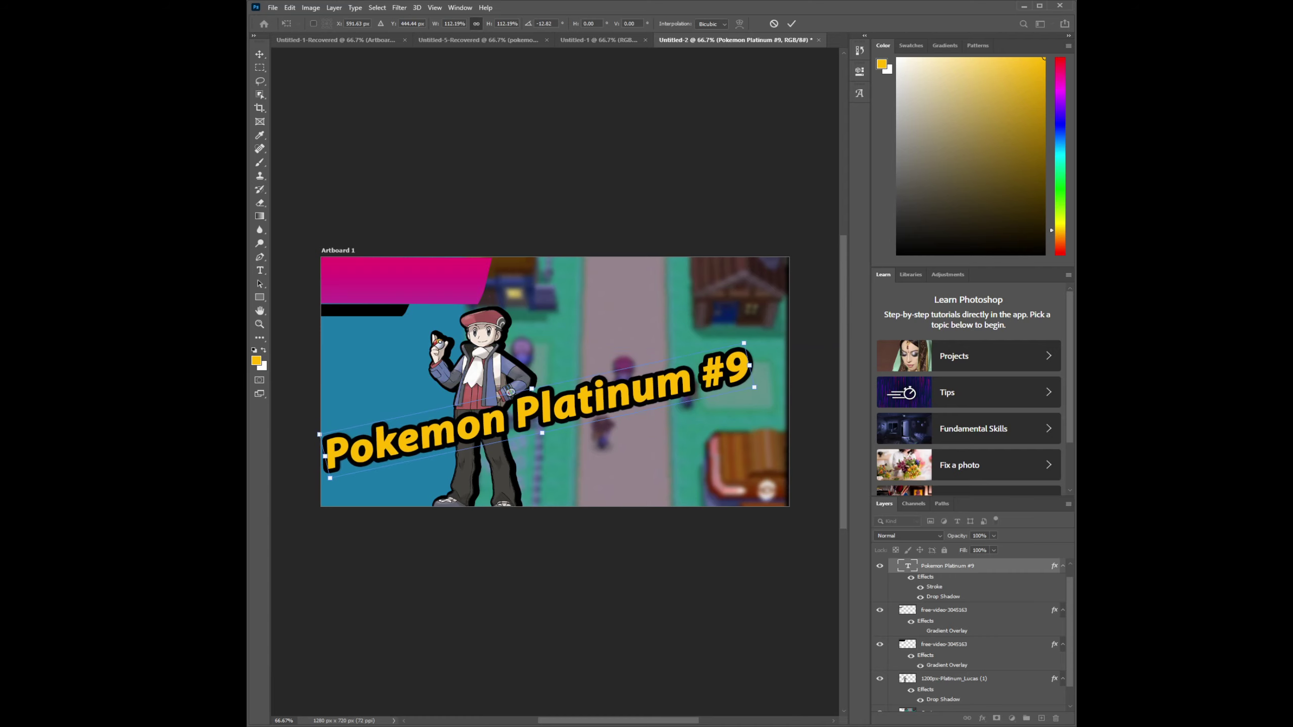
{"action": "left_click_drag", "start_coordinate": [536, 411], "coordinate": [581, 429]}
{"action": "left_click_drag", "start_coordinate": [810, 380], "coordinate": [815, 427]}
{"action": "left_click_drag", "start_coordinate": [584, 441], "coordinate": [533, 433]}
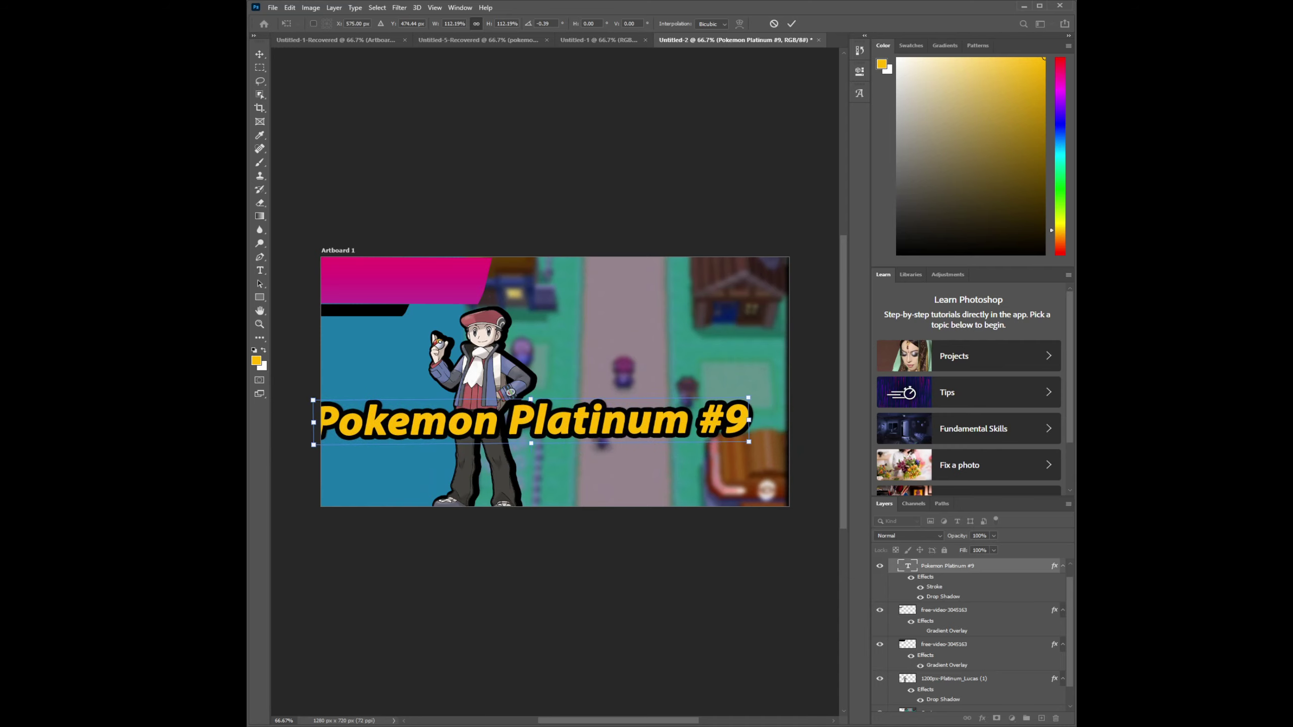
{"action": "left_click_drag", "start_coordinate": [769, 415], "coordinate": [765, 385]}
{"action": "left_click_drag", "start_coordinate": [560, 423], "coordinate": [592, 428]}
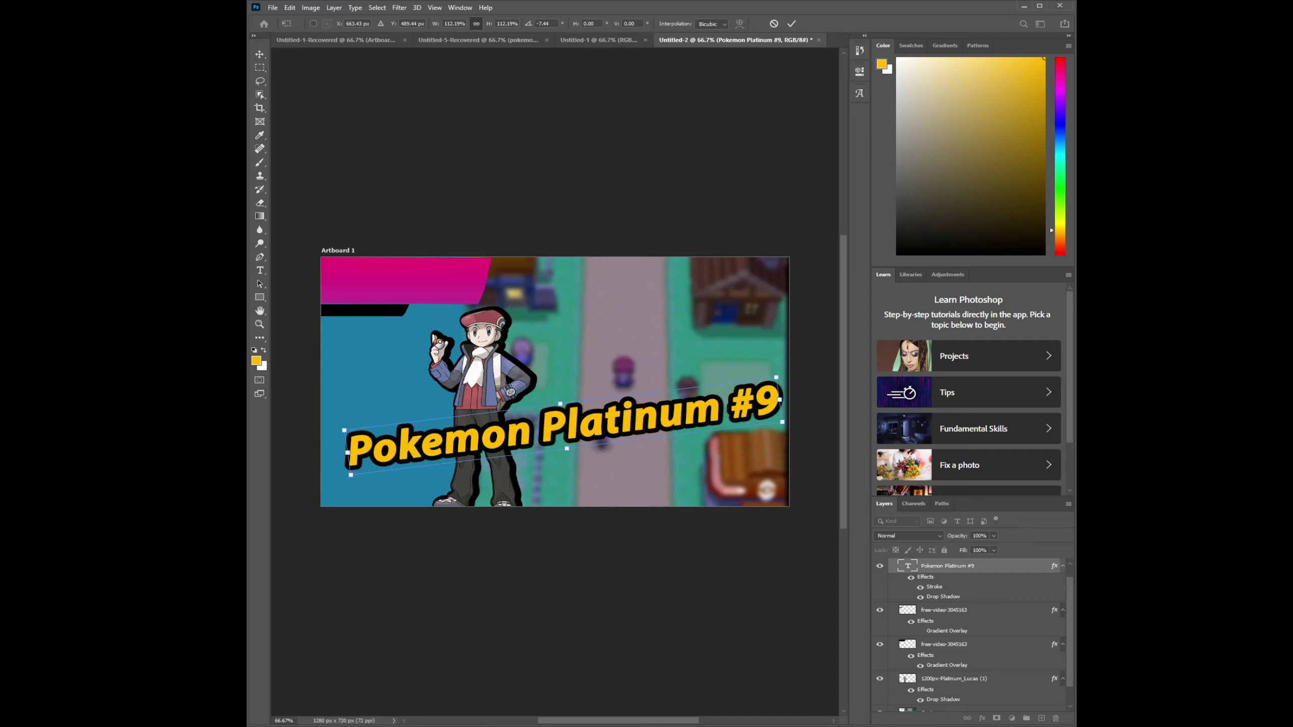
Copy the "Potato" text from Untitled-5-Recovered into Untitled-2 and place it on the pink banner
{"action": "left_click", "coordinate": [598, 40]}
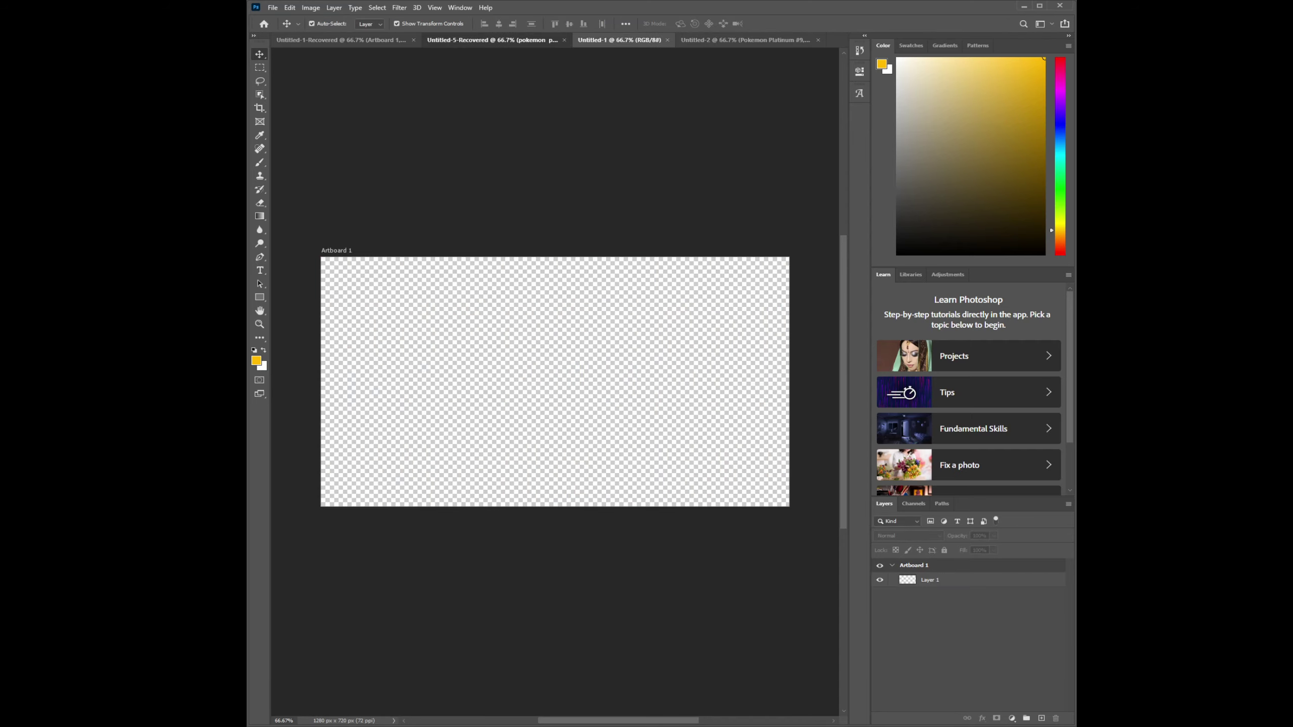
{"action": "left_click", "coordinate": [481, 40]}
{"action": "left_click", "coordinate": [423, 283]}
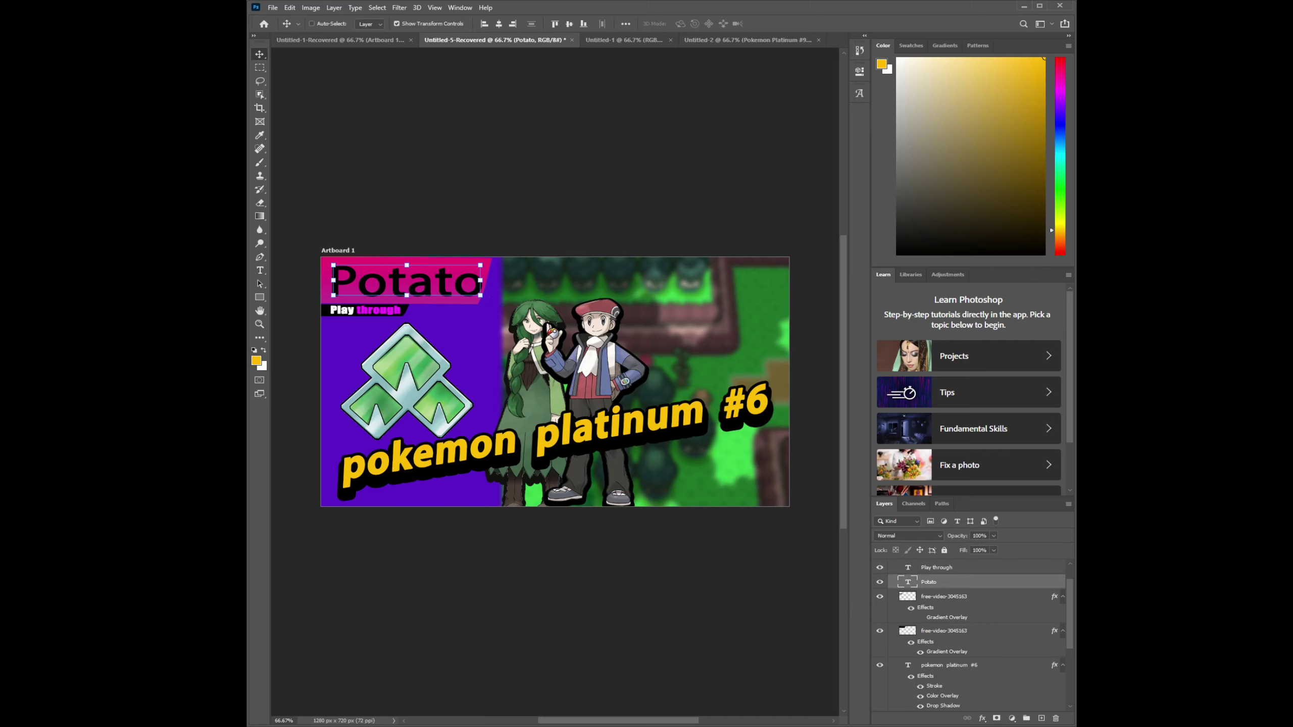
{"action": "left_click", "coordinate": [748, 40]}
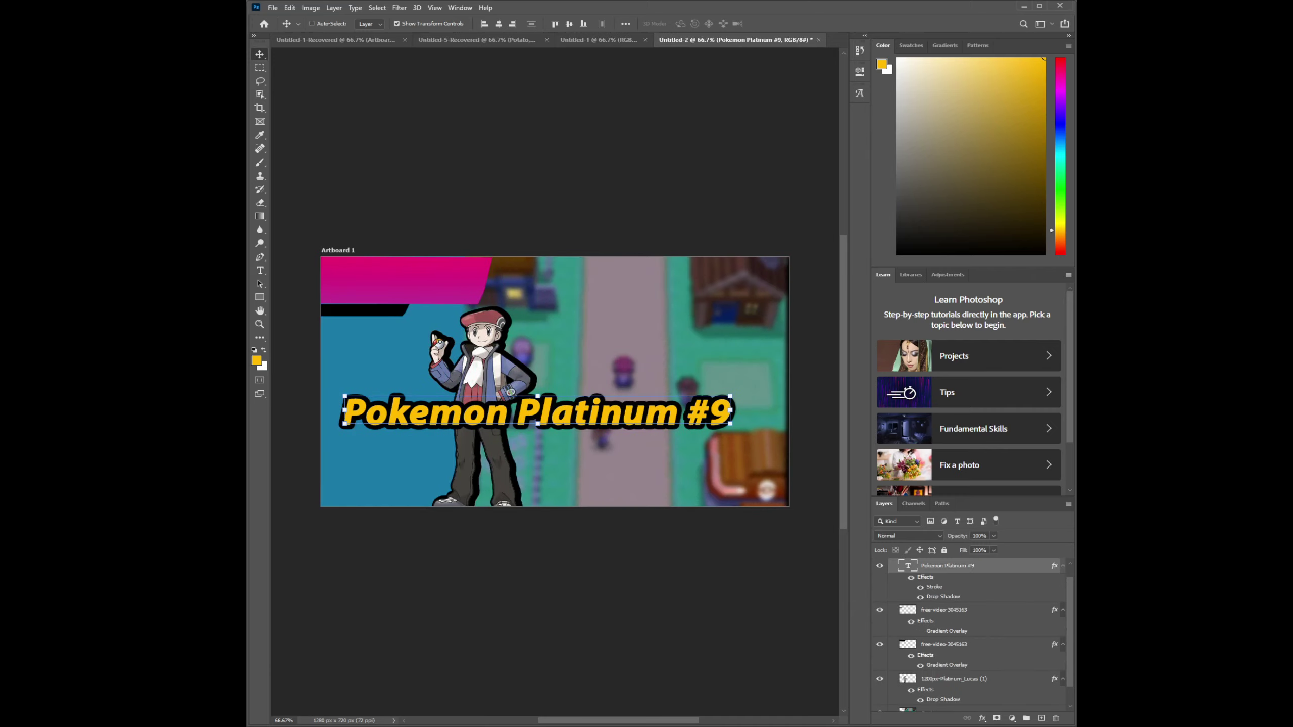
{"action": "key", "text": "ctrl+v"}
{"action": "left_click_drag", "start_coordinate": [555, 380], "coordinate": [406, 281]}
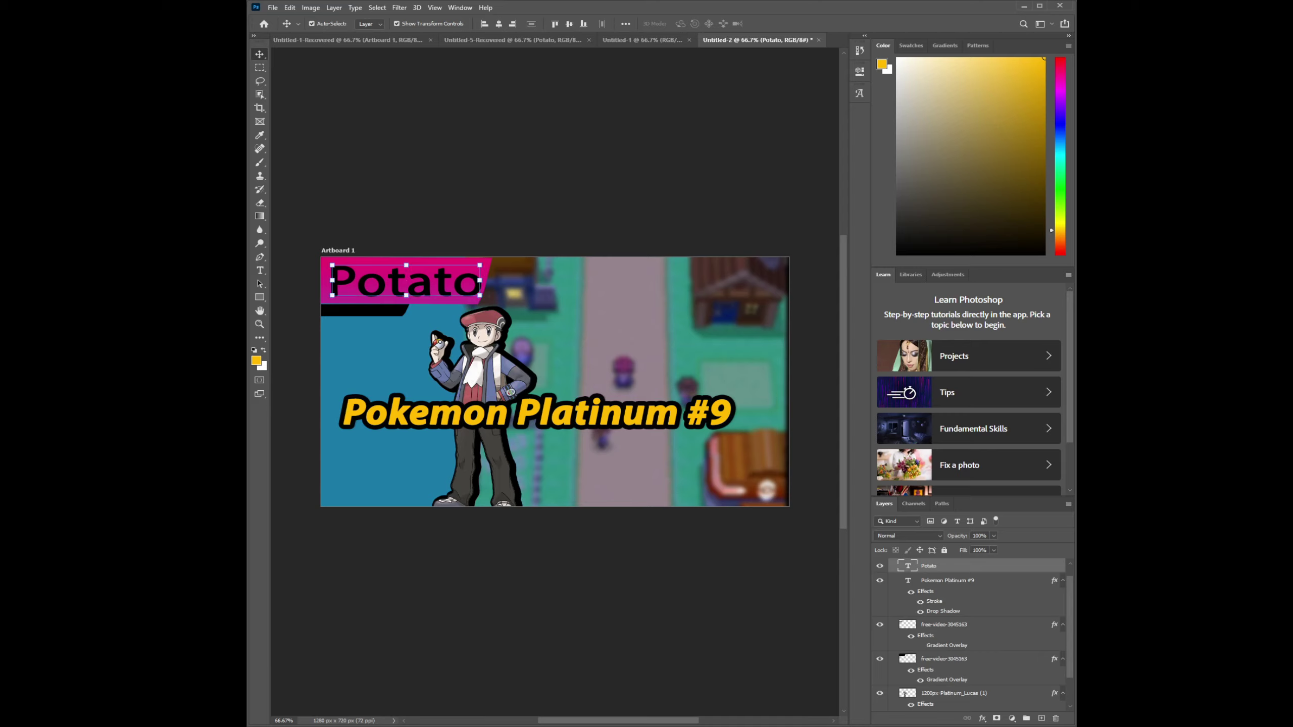
Make the "Potato" text bold and shift it slightly left so it fits on the pink banner
{"action": "double_click", "coordinate": [405, 280]}
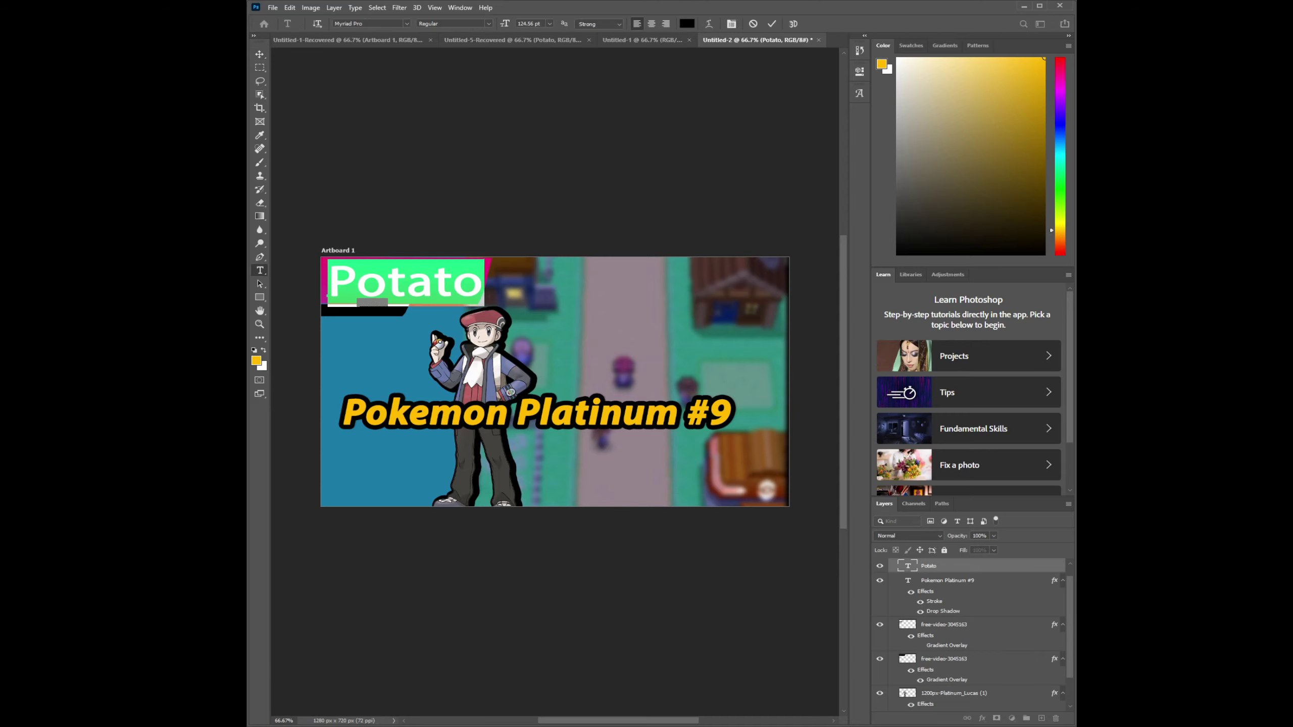
{"action": "key", "text": "ctrl+Return"}
{"action": "double_click", "coordinate": [537, 412]}
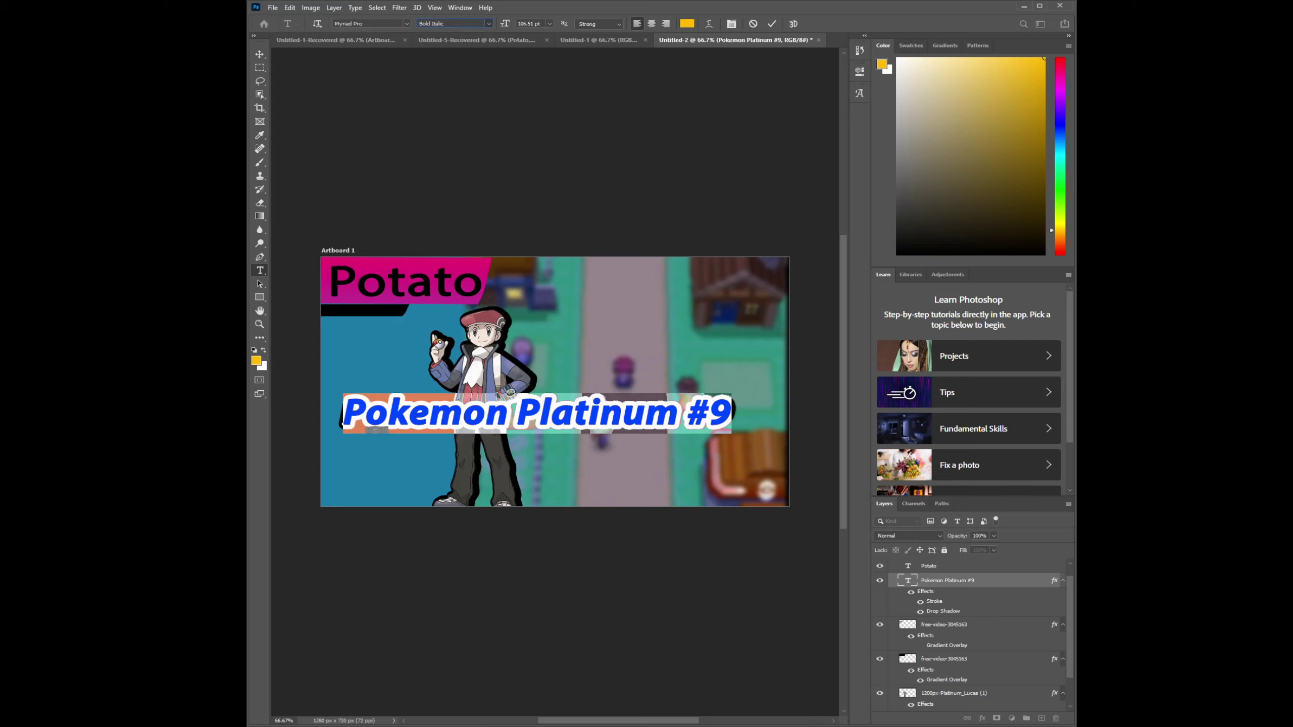
{"action": "double_click", "coordinate": [907, 566]}
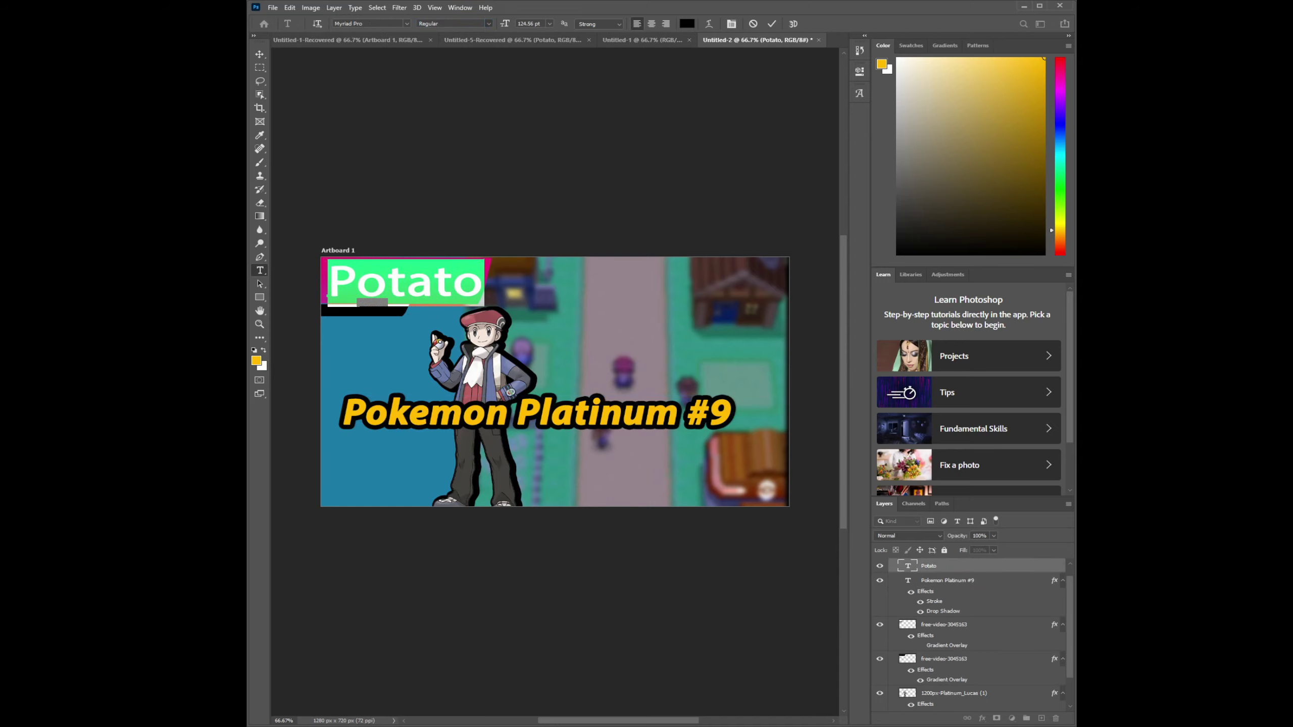
{"action": "key", "text": "ctrl+shift+b"}
{"action": "key", "text": "ctrl+Return"}
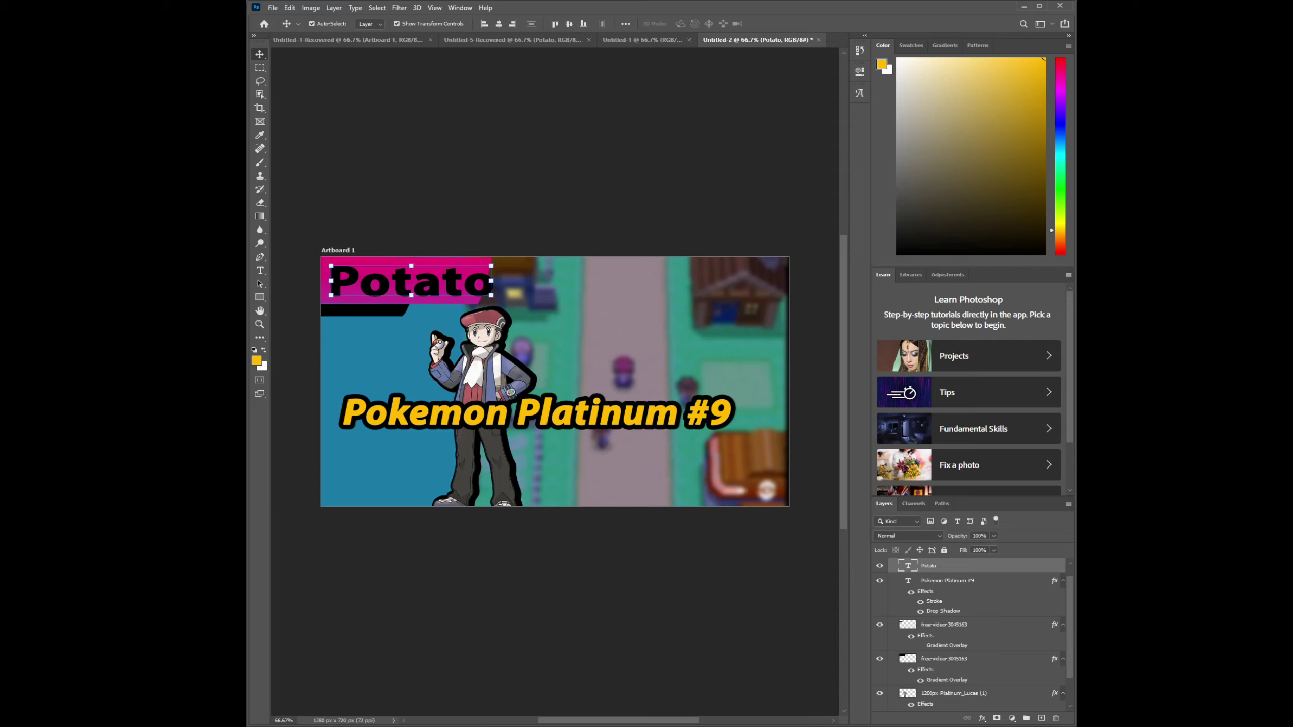
{"action": "left_click_drag", "start_coordinate": [410, 281], "coordinate": [401, 281]}
{"action": "left_click", "coordinate": [411, 204]}
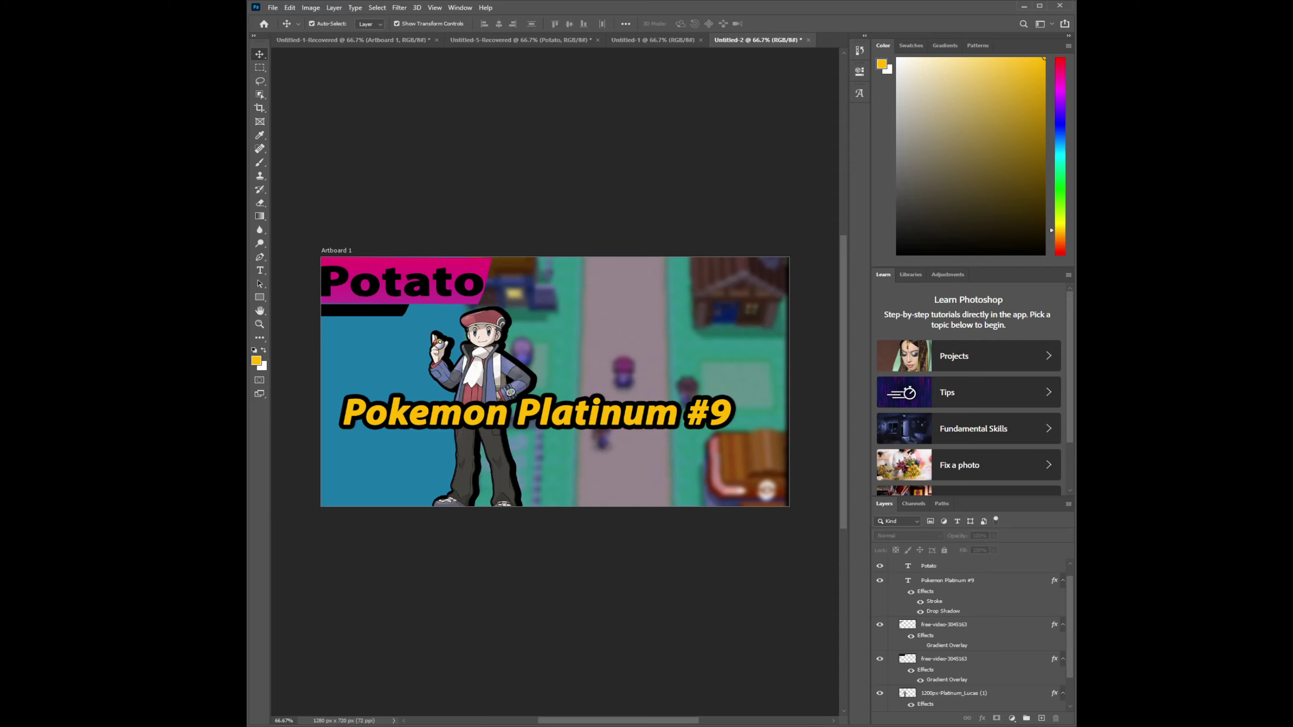
Copy the "Play through" text from Untitled-5-Recovered into Untitled-2 and place it on the small black banner
{"action": "left_click", "coordinate": [520, 40]}
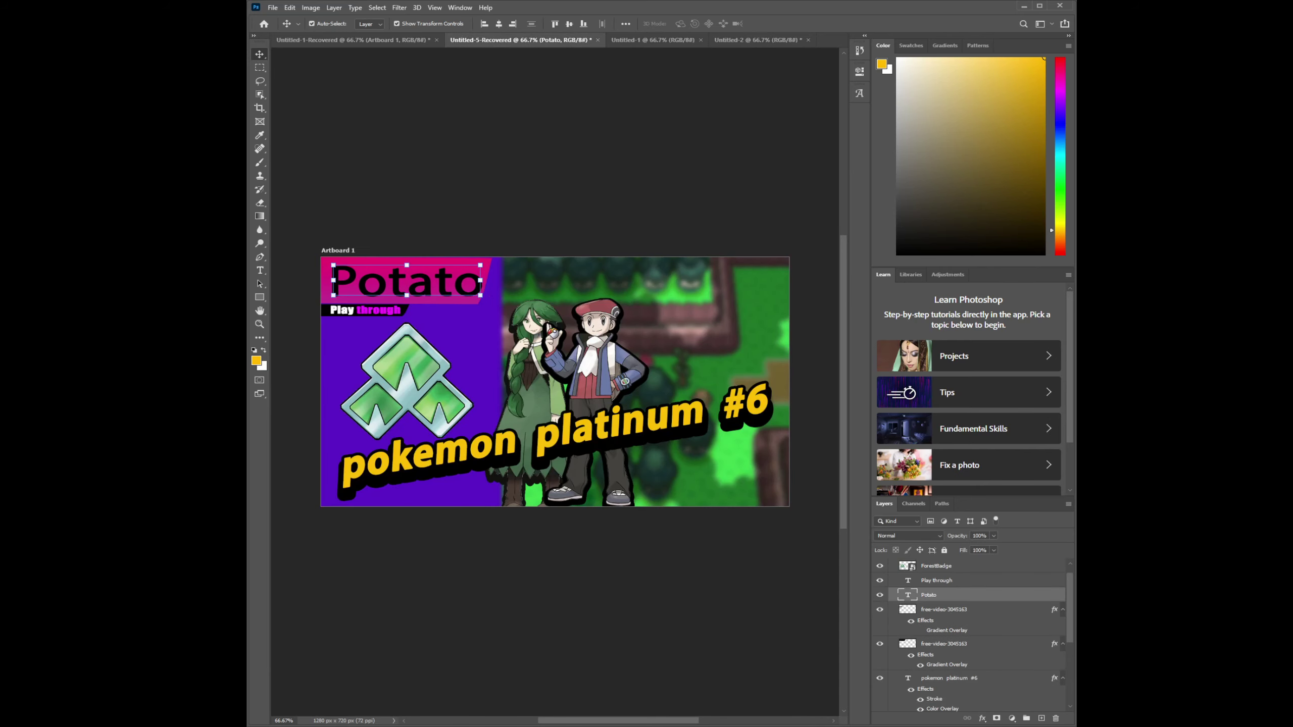
{"action": "left_click", "coordinate": [365, 310]}
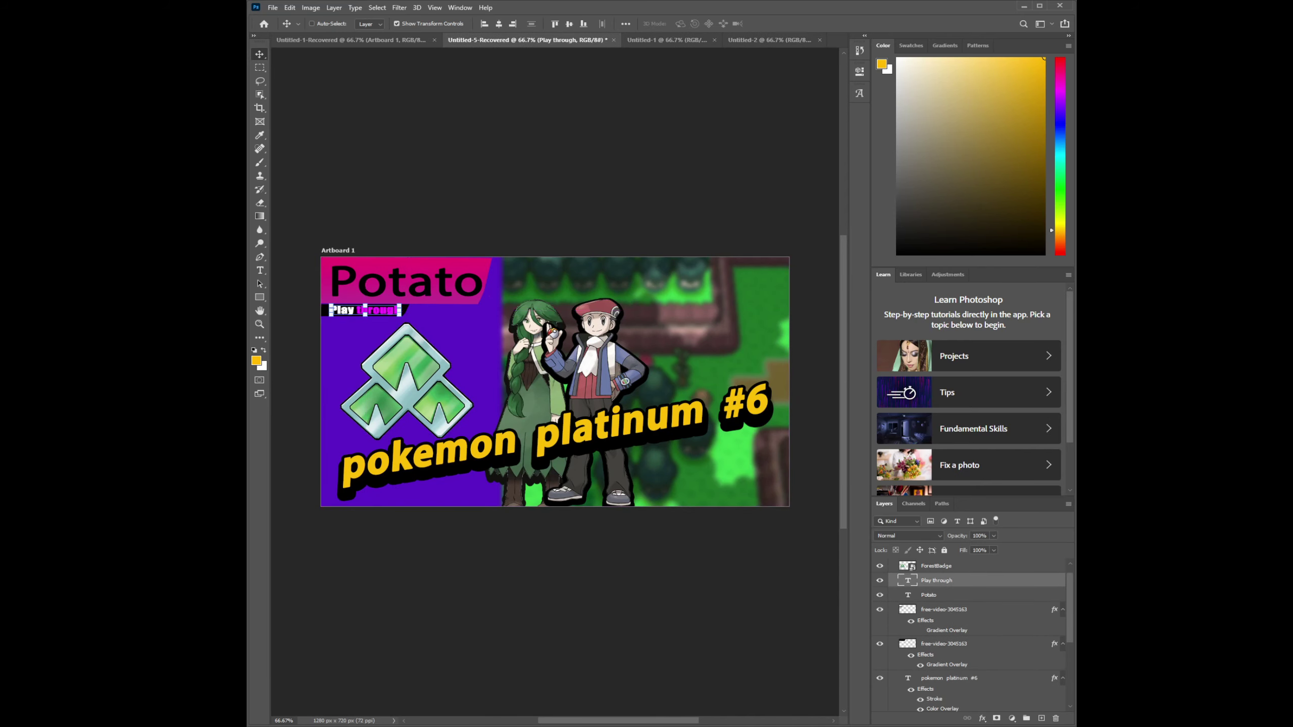
{"action": "left_click", "coordinate": [667, 40]}
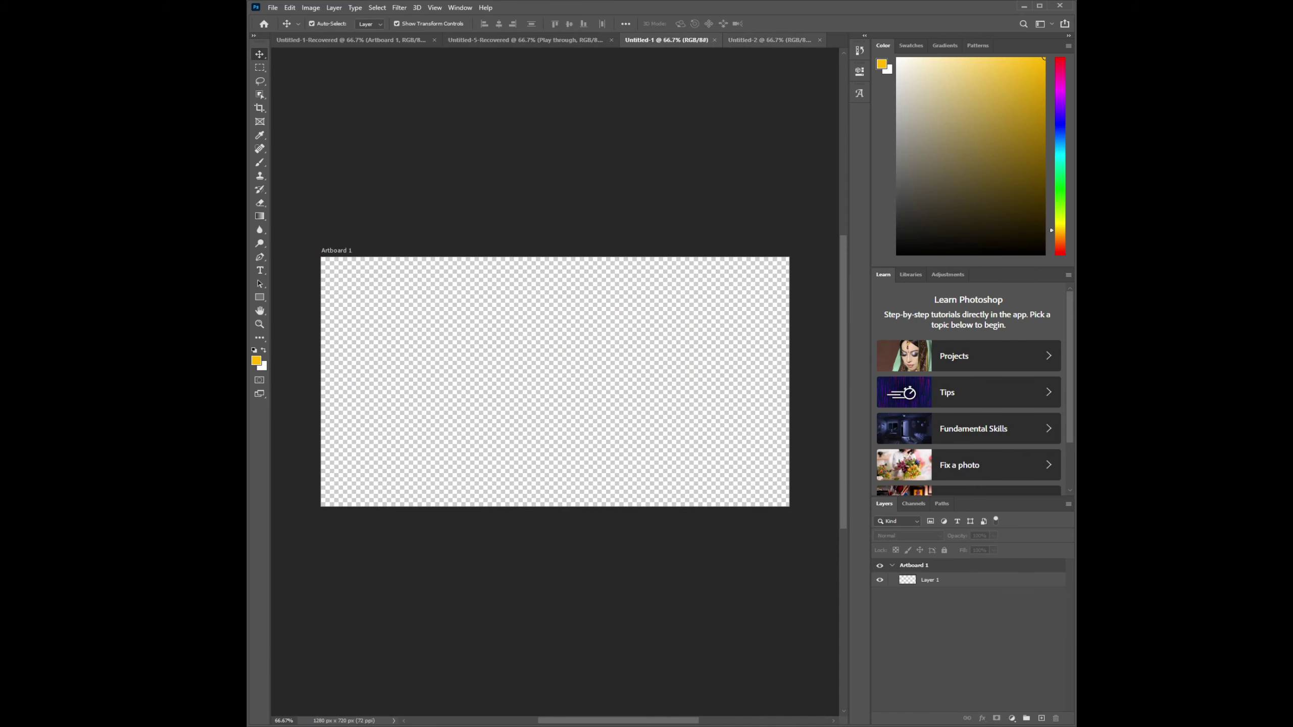
{"action": "left_click", "coordinate": [769, 40]}
{"action": "key", "text": "ctrl+v"}
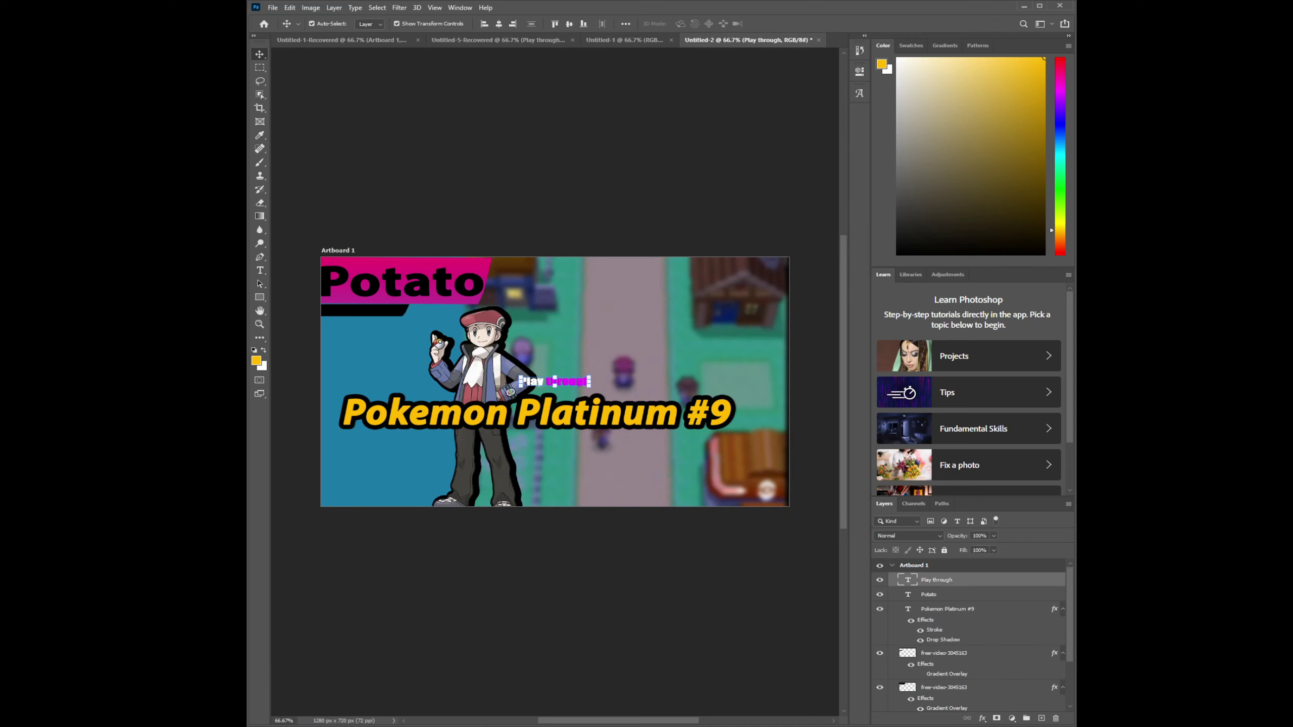
{"action": "left_click_drag", "start_coordinate": [555, 381], "coordinate": [366, 309]}
{"action": "key", "text": "Escape"}
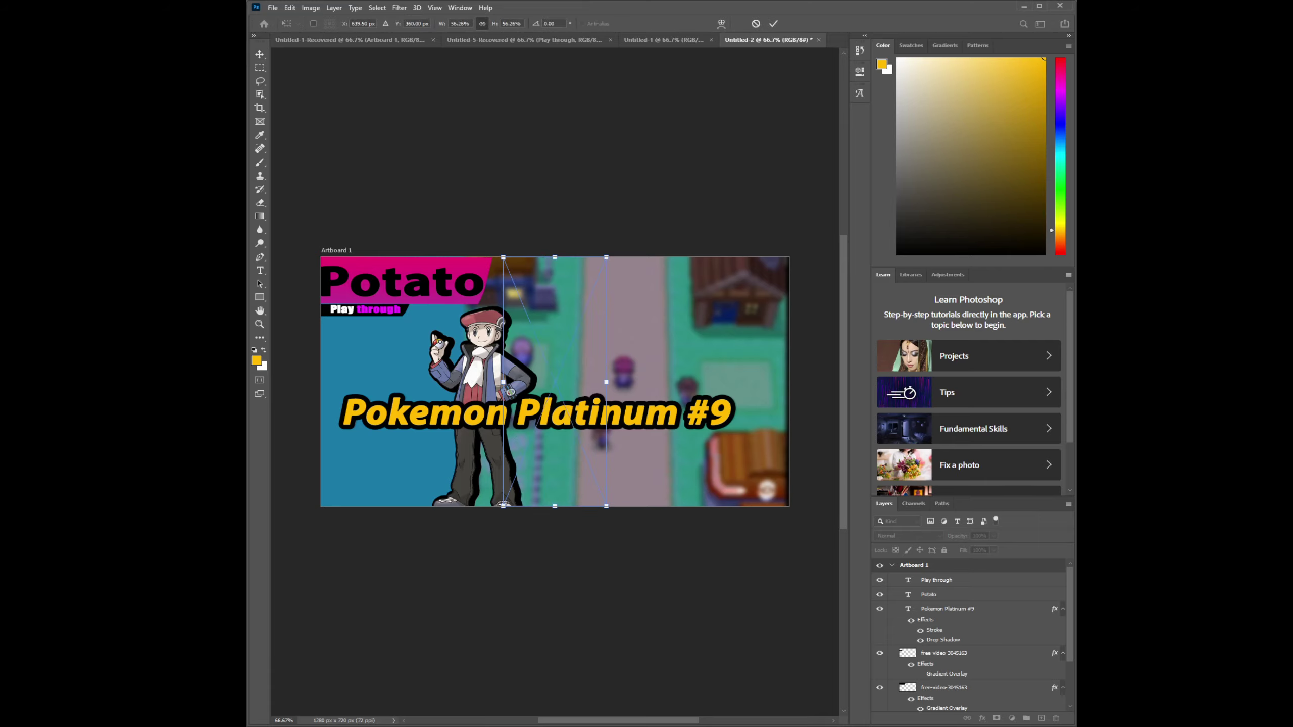
Scale the placed Diamond_Pearl_Barry (1) character to about 47.6% and stand it beside the red-hatted character
{"action": "left_click_drag", "start_coordinate": [555, 382], "coordinate": [525, 391]}
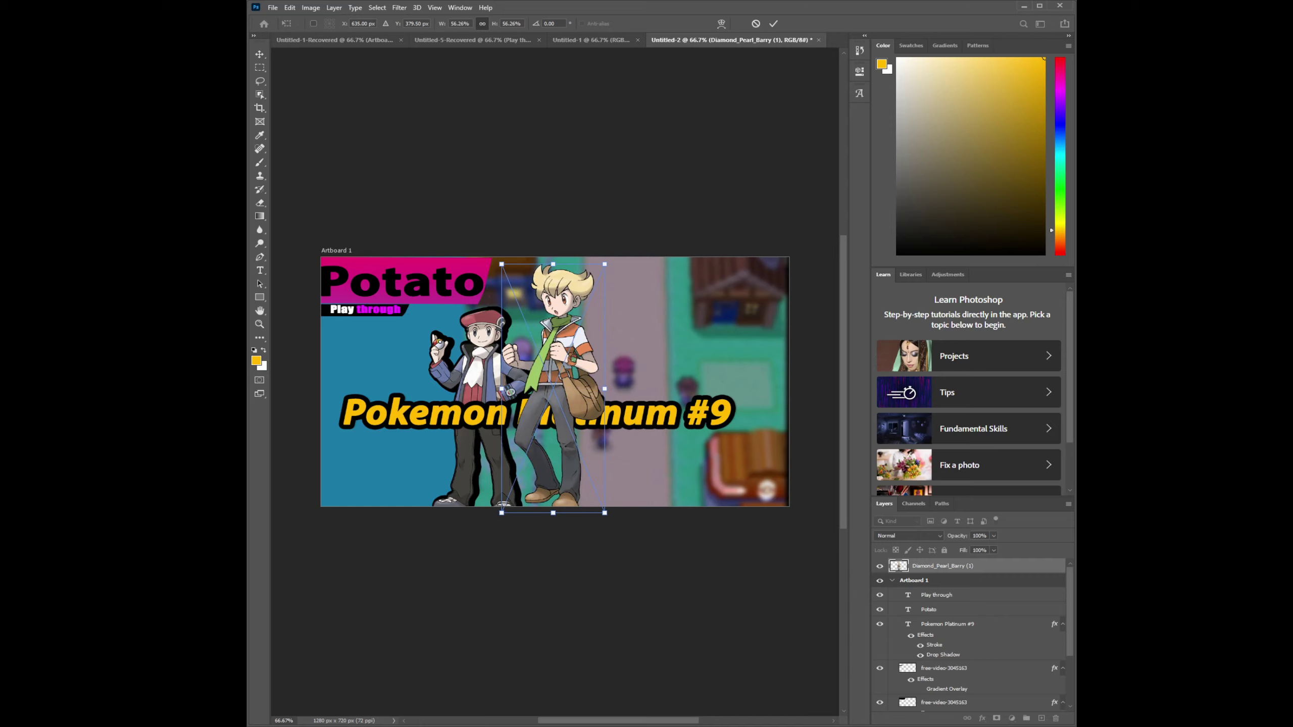
{"action": "left_click_drag", "start_coordinate": [553, 388], "coordinate": [603, 346]}
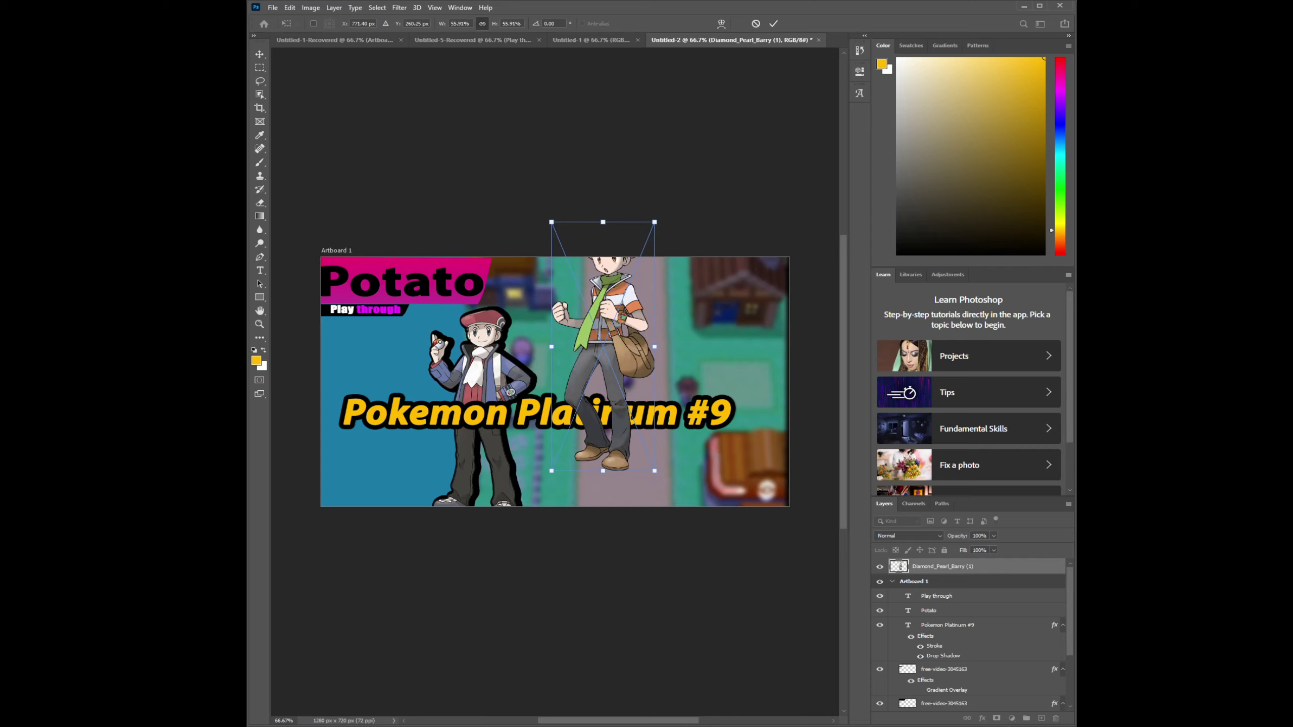
{"action": "left_click_drag", "start_coordinate": [602, 222], "coordinate": [602, 274]}
{"action": "left_click_drag", "start_coordinate": [603, 372], "coordinate": [559, 404]}
{"action": "left_click_drag", "start_coordinate": [603, 502], "coordinate": [609, 517]}
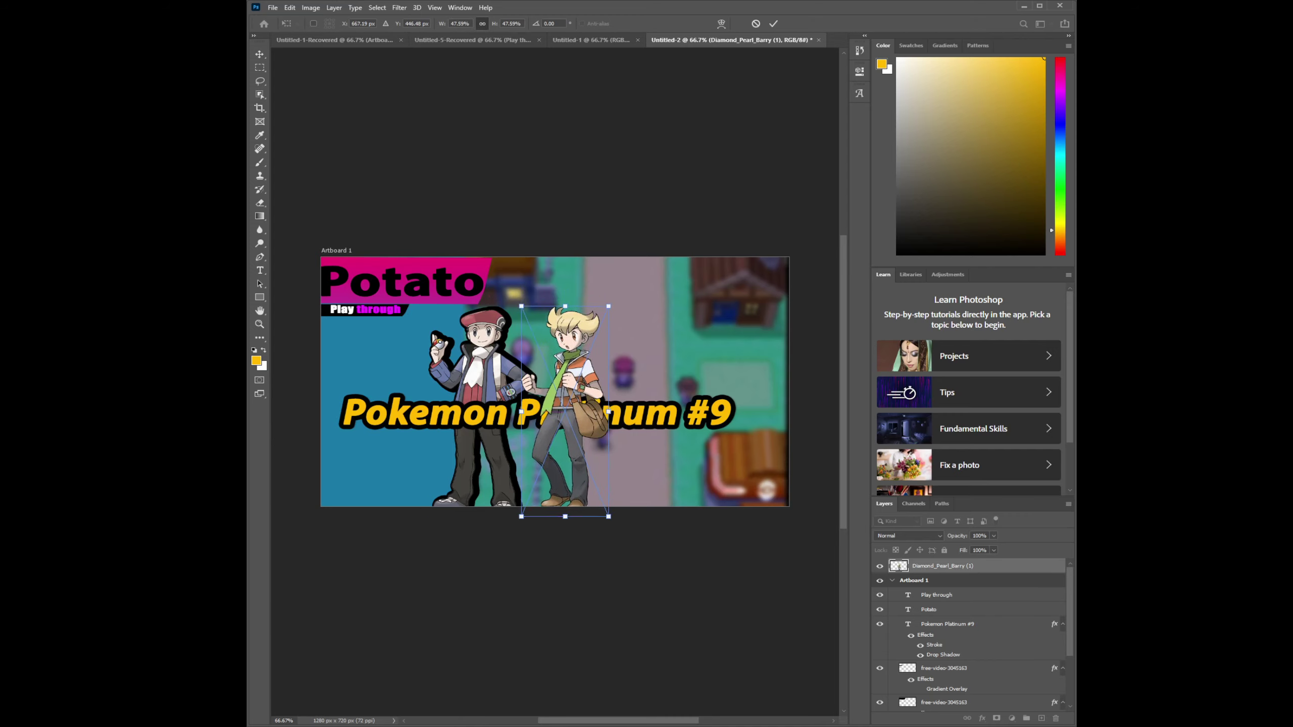
Tilt the blond character about 12.9 degrees counterclockwise, move it into the artboard's lower-right corner and commit the placement
{"action": "left_click_drag", "start_coordinate": [565, 412], "coordinate": [702, 409]}
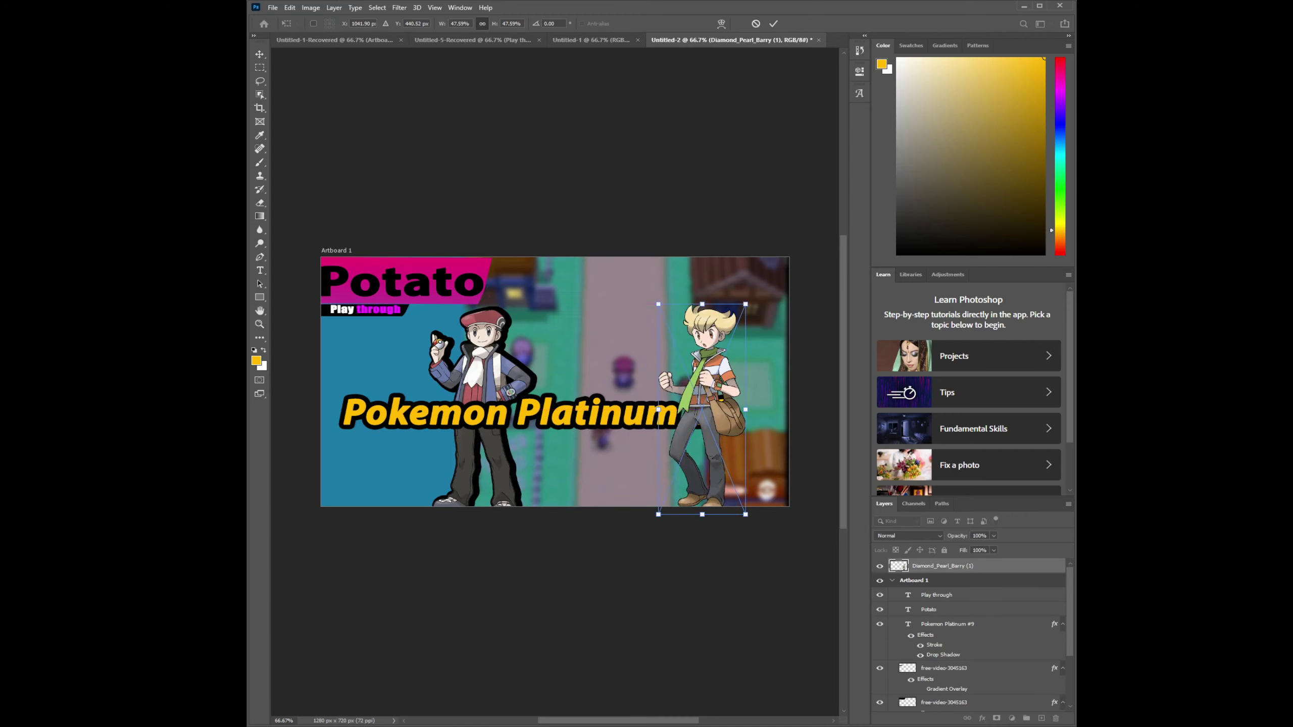
{"action": "left_click_drag", "start_coordinate": [754, 522], "coordinate": [777, 508]}
{"action": "left_click_drag", "start_coordinate": [702, 410], "coordinate": [764, 428]}
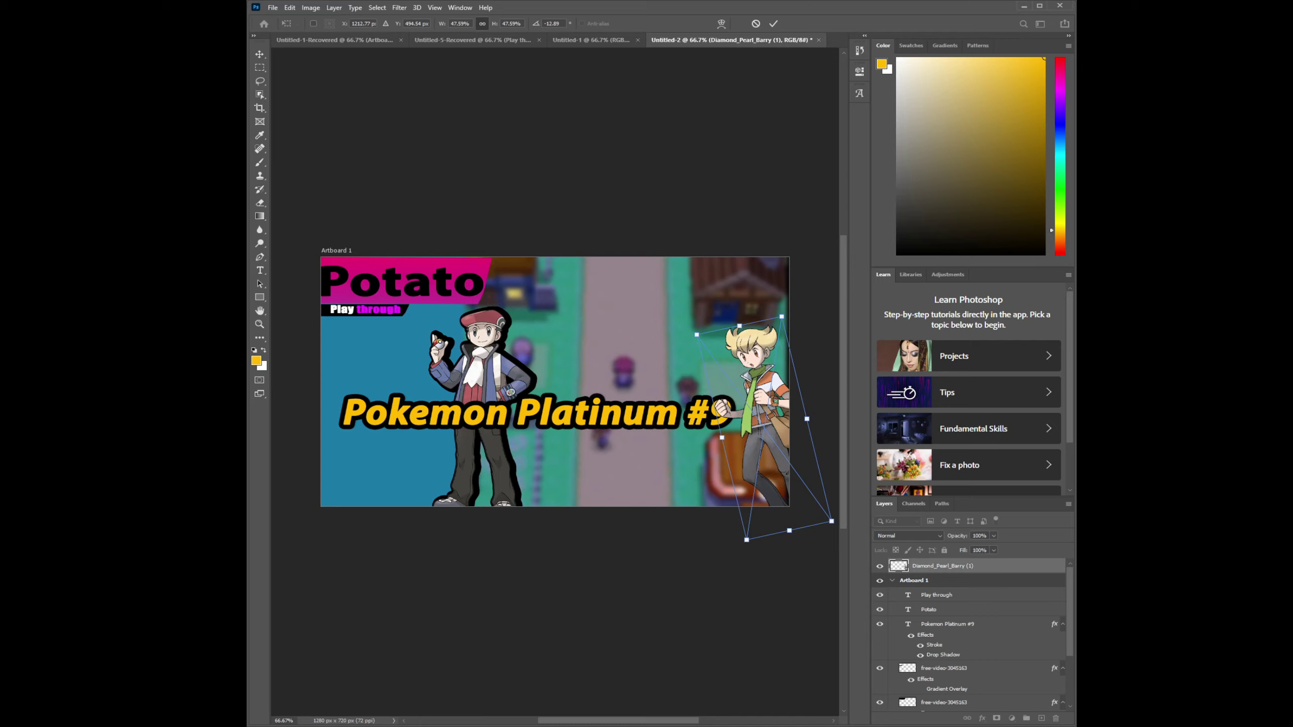
{"action": "left_click_drag", "start_coordinate": [764, 428], "coordinate": [764, 466]}
{"action": "key", "text": "Return"}
{"action": "key", "text": "Return"}
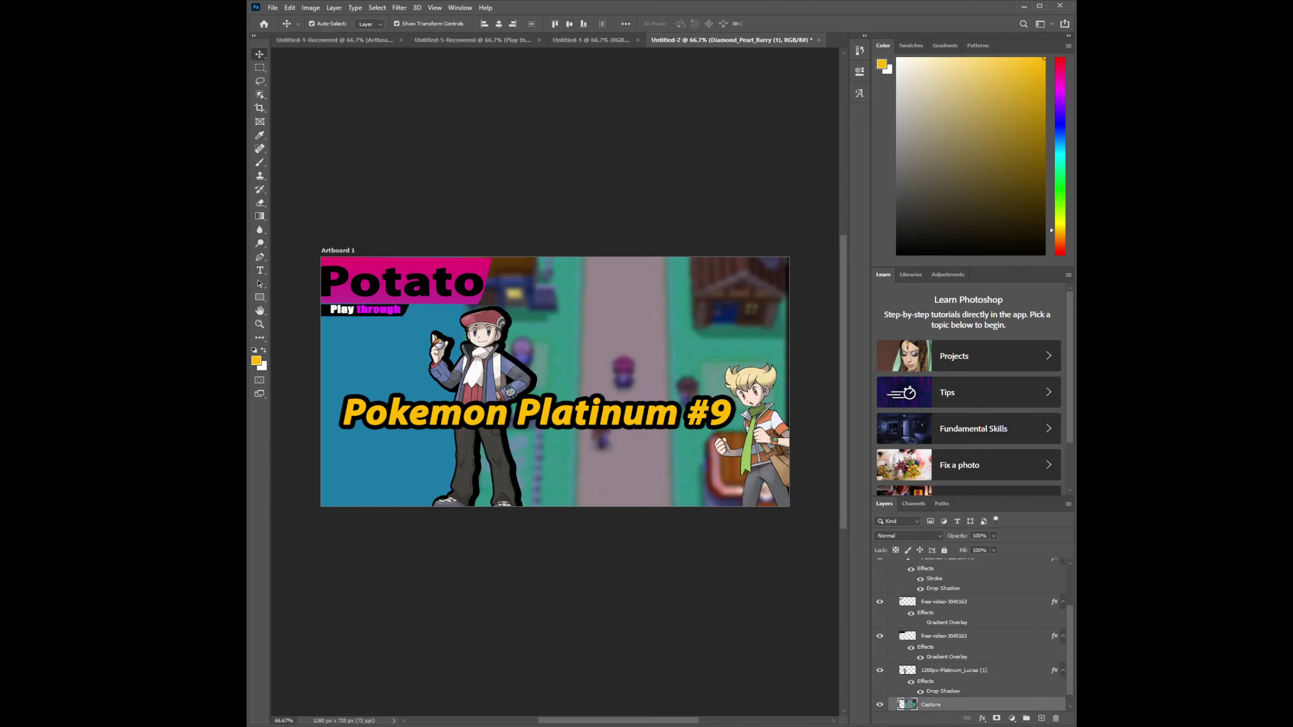